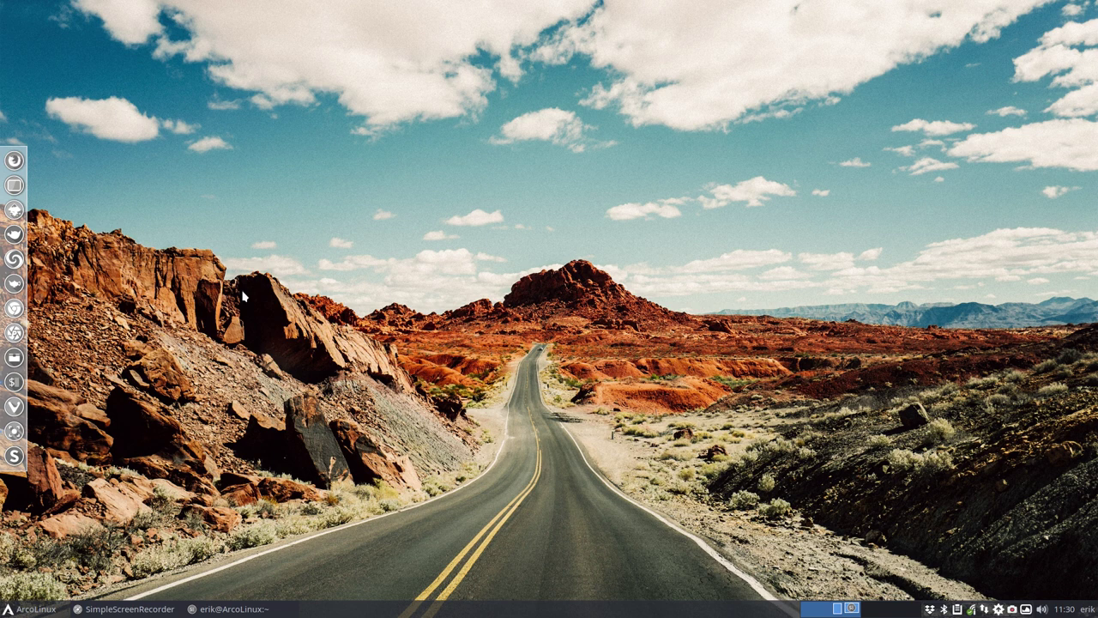
Open a terminal, look up numix-folders-git with trizen, select package 1 and accept the prompts to build it.
key(ctrl+alt+Return)
text(trizen )
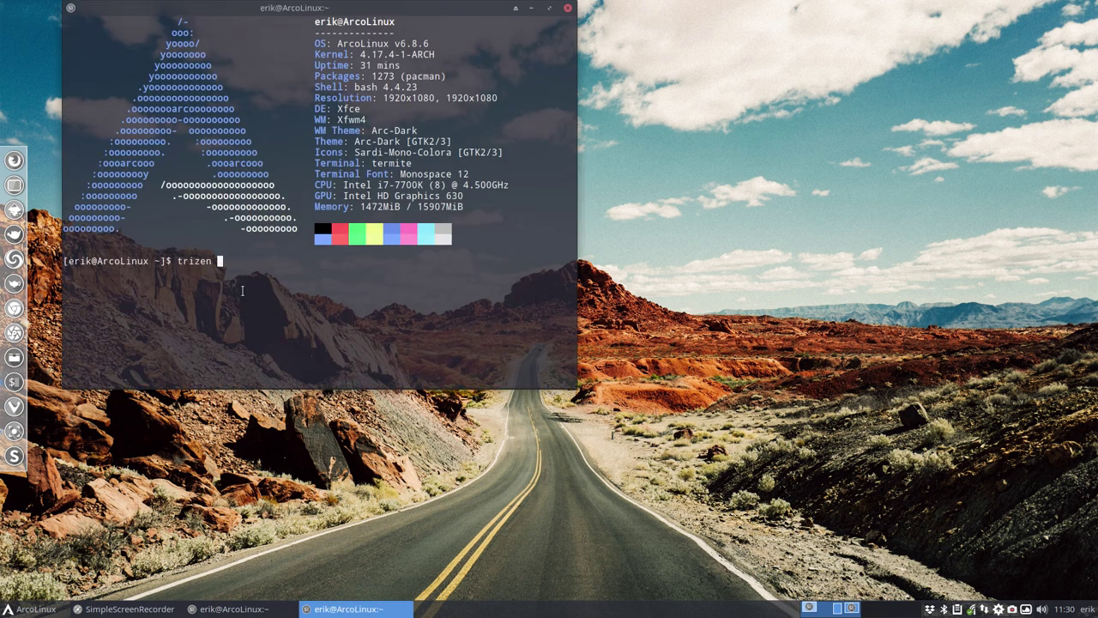
text(numix-folders-git)
key(Return)
text(1)
key(Return)
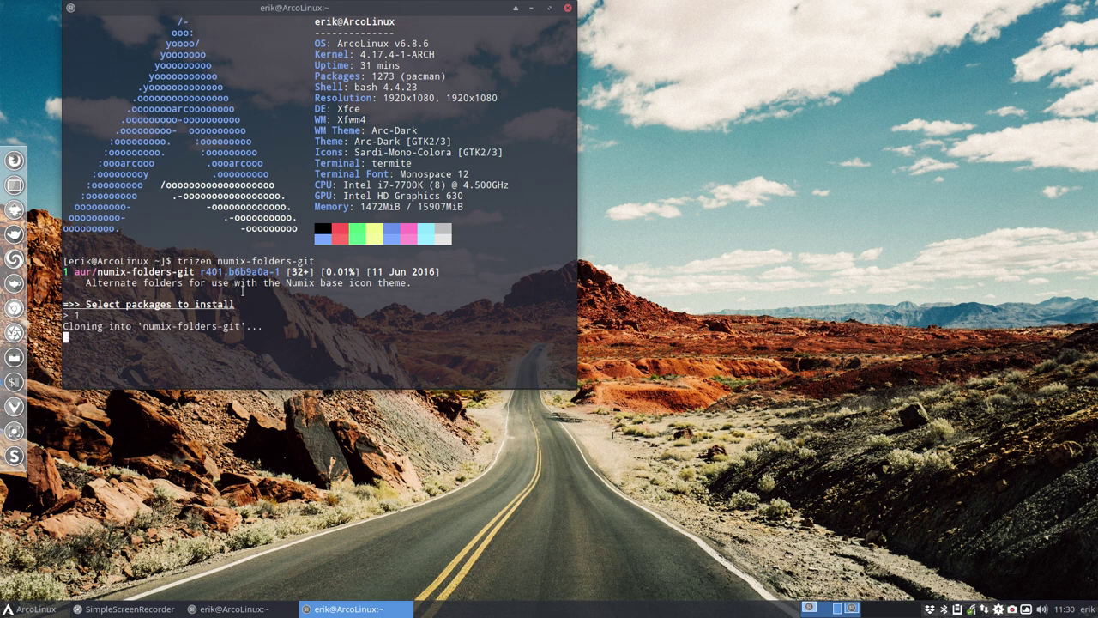
key(Return)
key(Return)
key(Return)
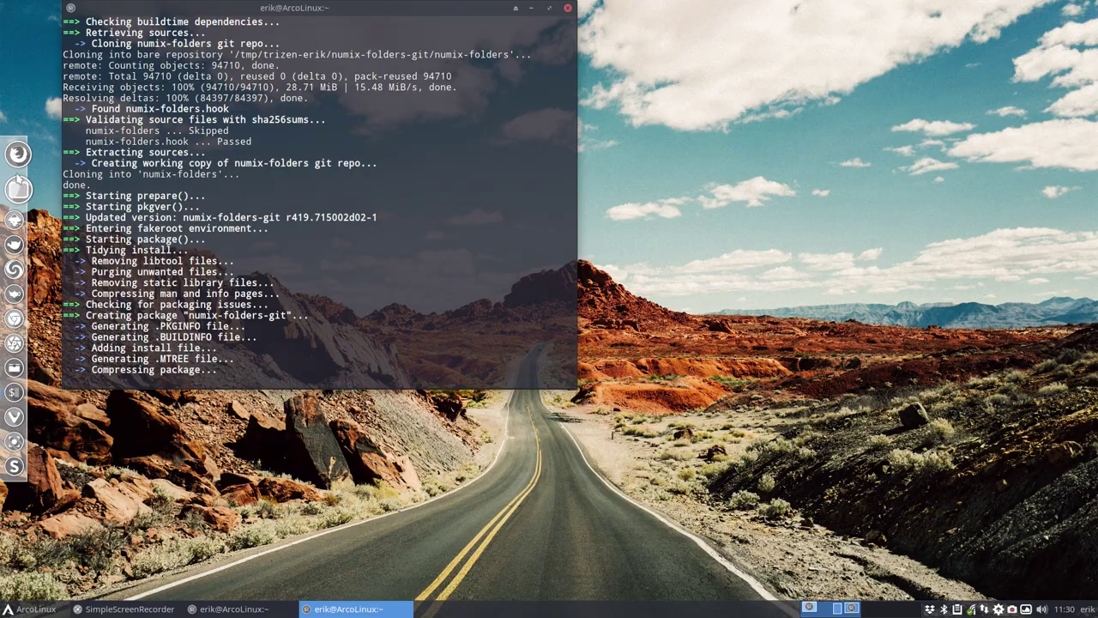
Switch to Firefox and read the arcolinux.com article "Easy way to change the numix folders from color".
key(super+F1)
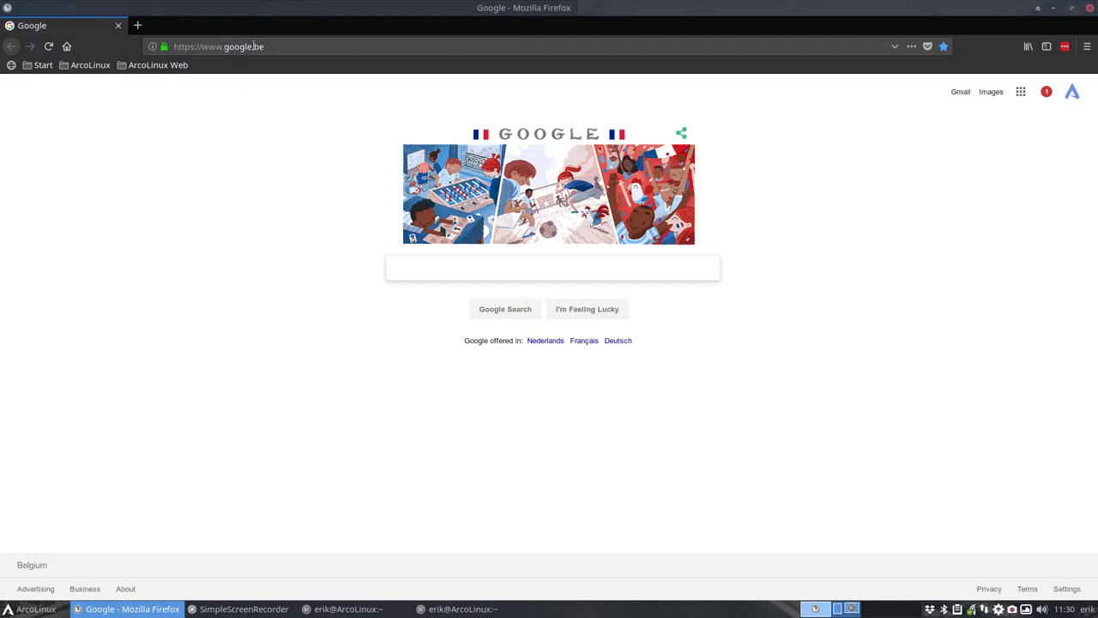
click(281, 46)
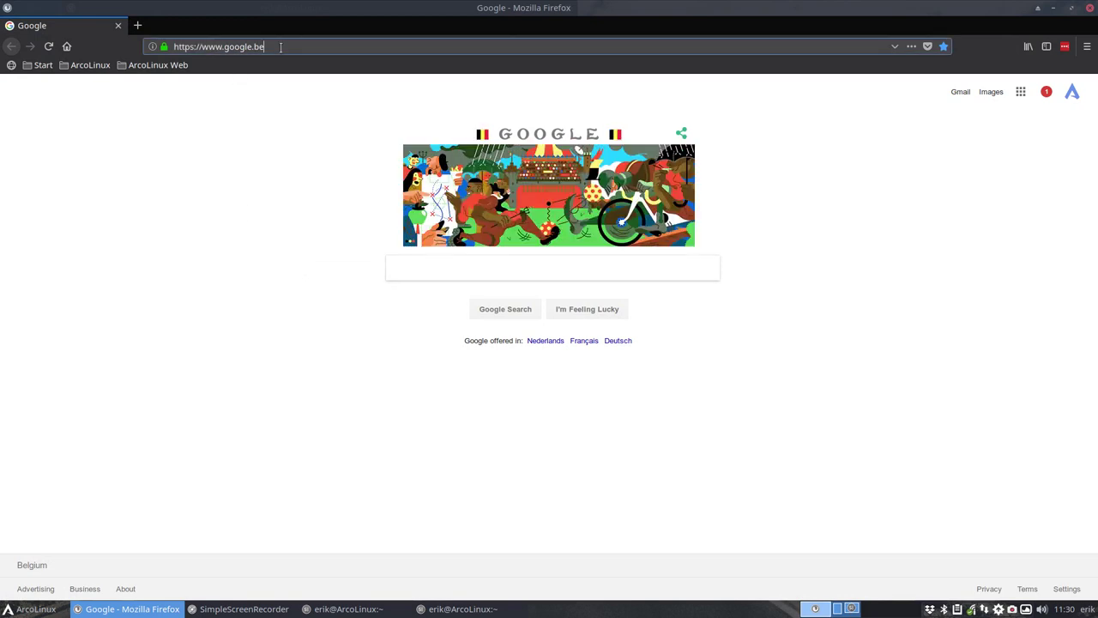
click(159, 66)
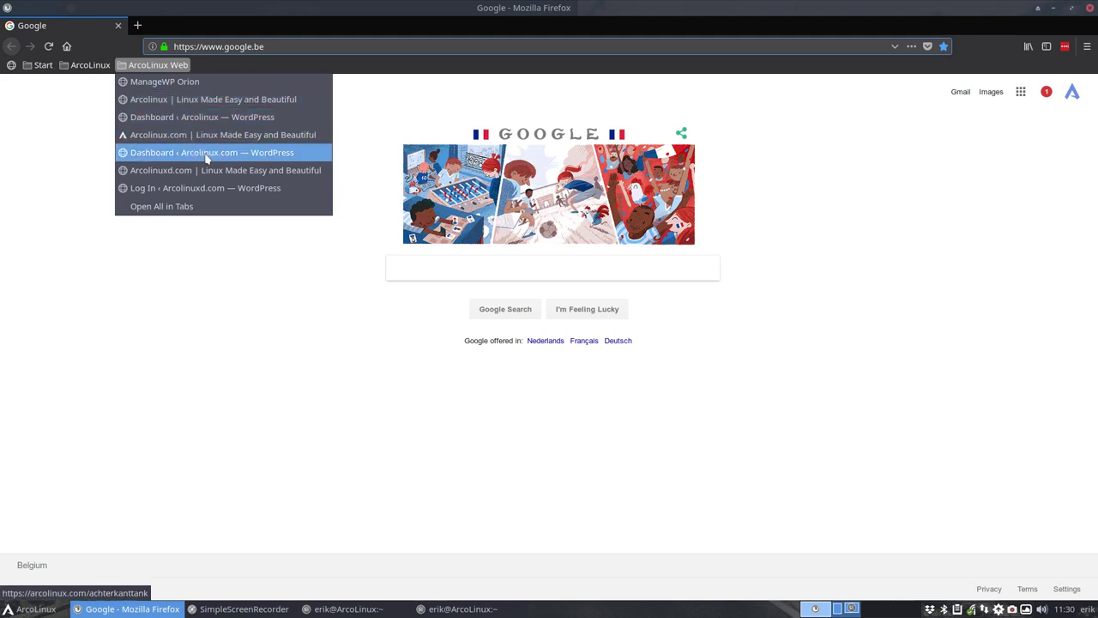
click(224, 135)
mouse_move(369, 145)
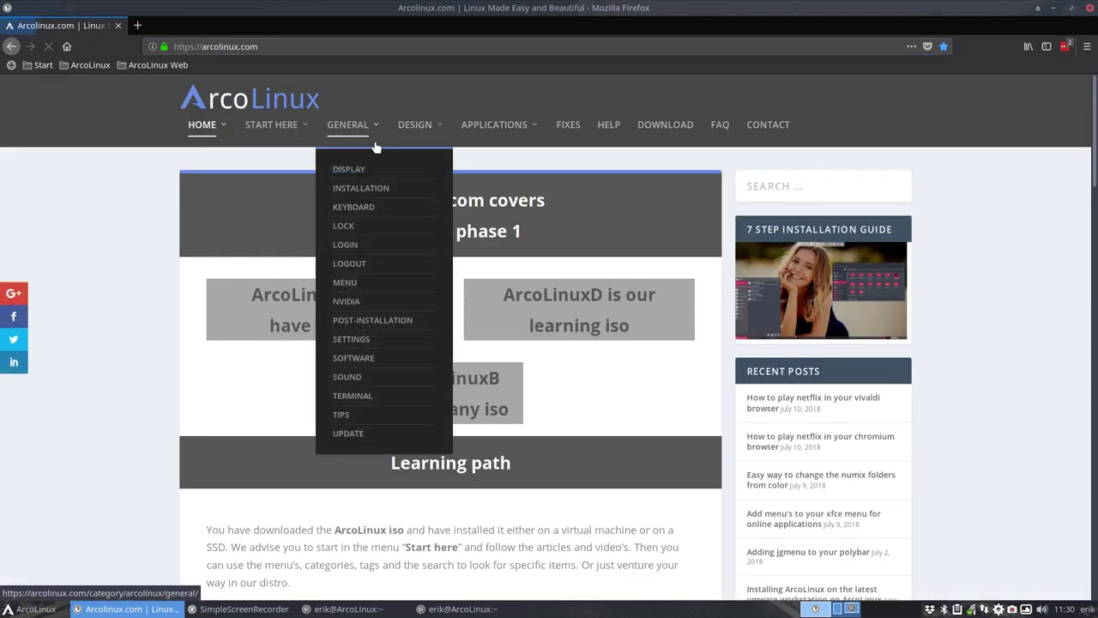
scroll(947, 474, down, 3)
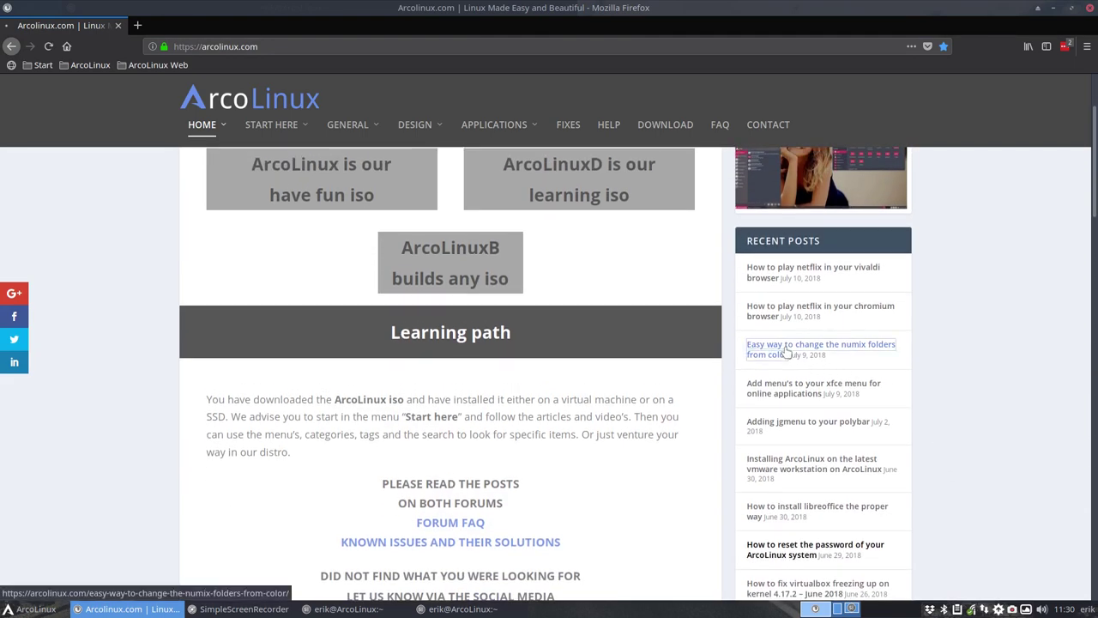
click(800, 352)
scroll(403, 377, down, 5)
scroll(386, 375, up, 5)
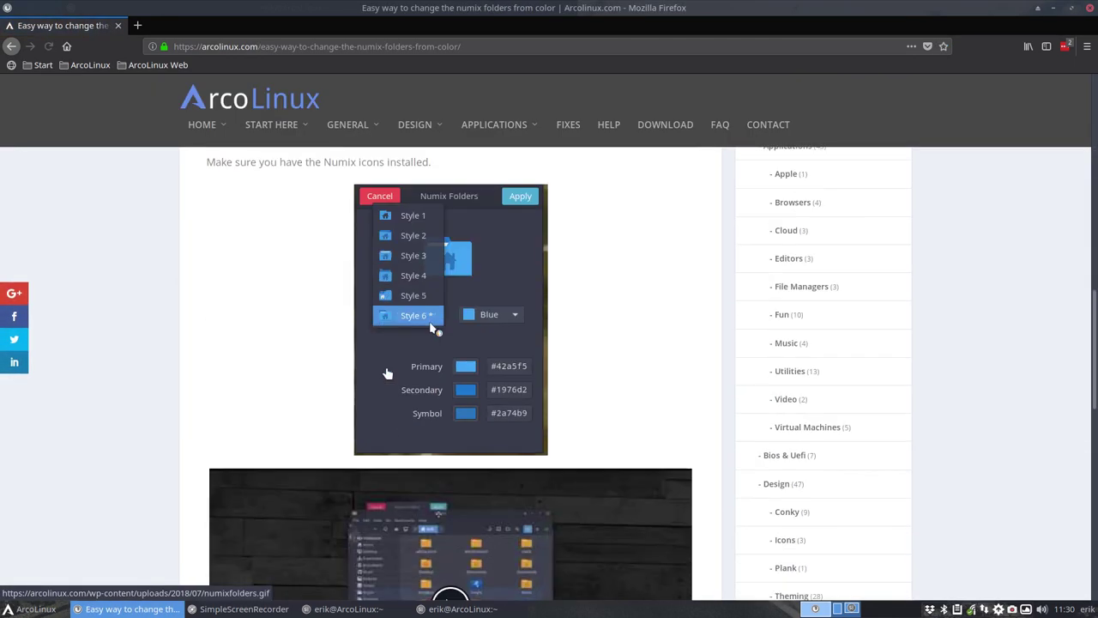
scroll(464, 316, up, 2)
scroll(463, 317, up, 1)
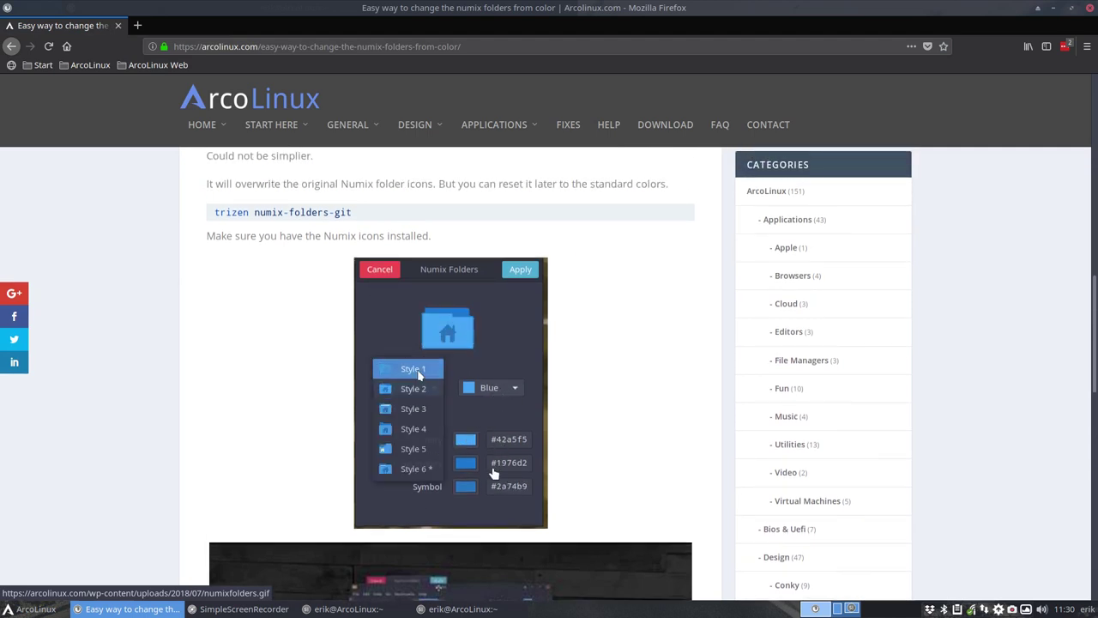
Return to the terminal, enter the sudo password, confirm installing numix-folders-git and close the terminal.
key(ctrl+alt+Right)
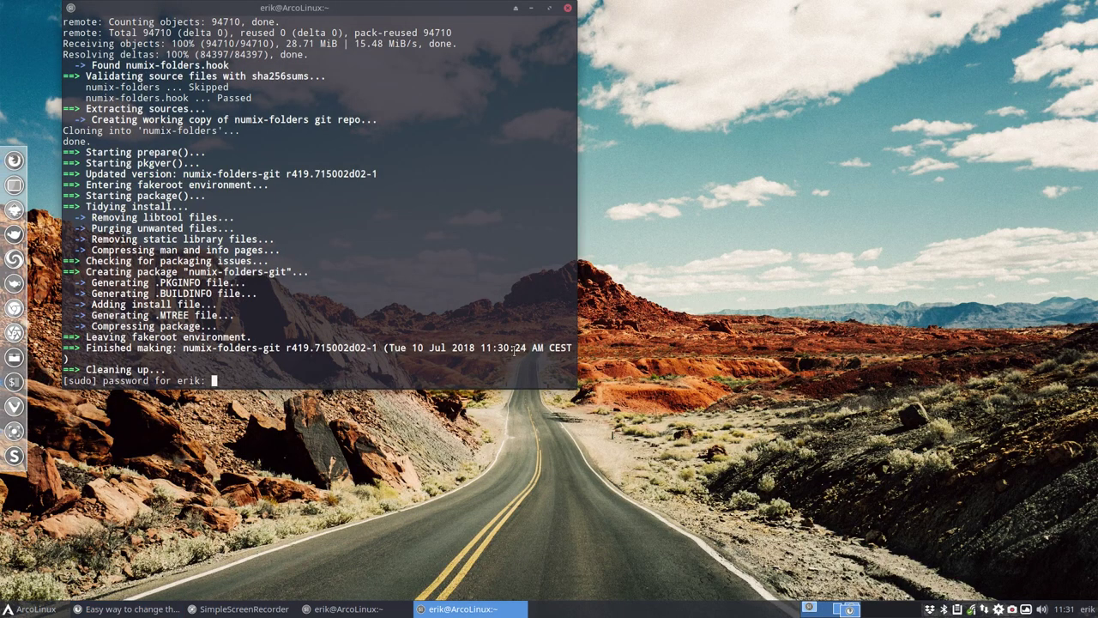
key(Return)
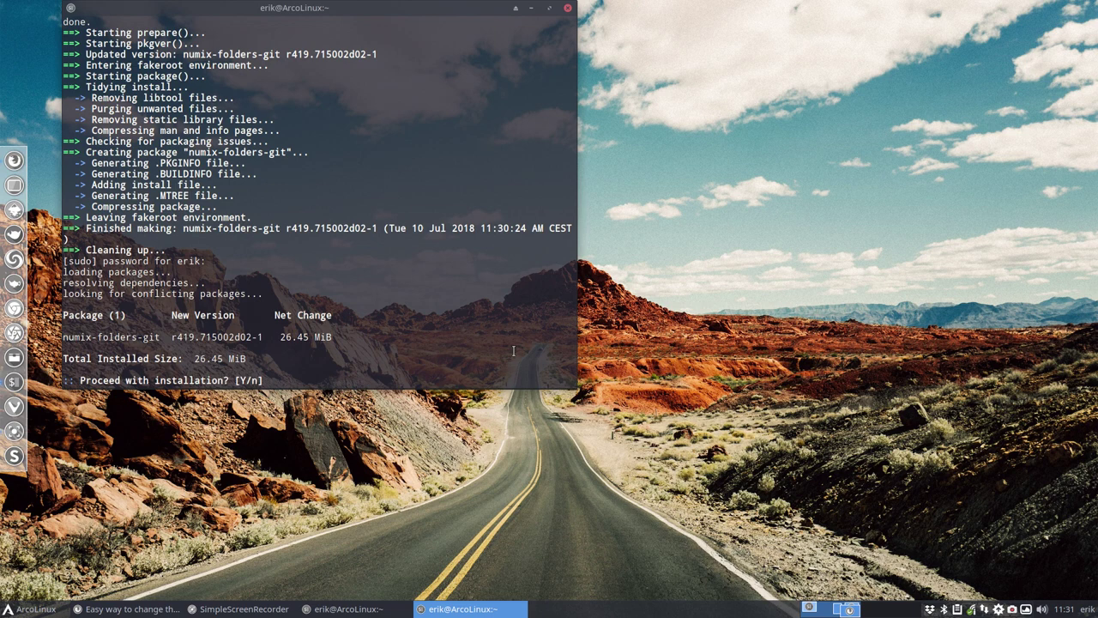
text(y)
key(Return)
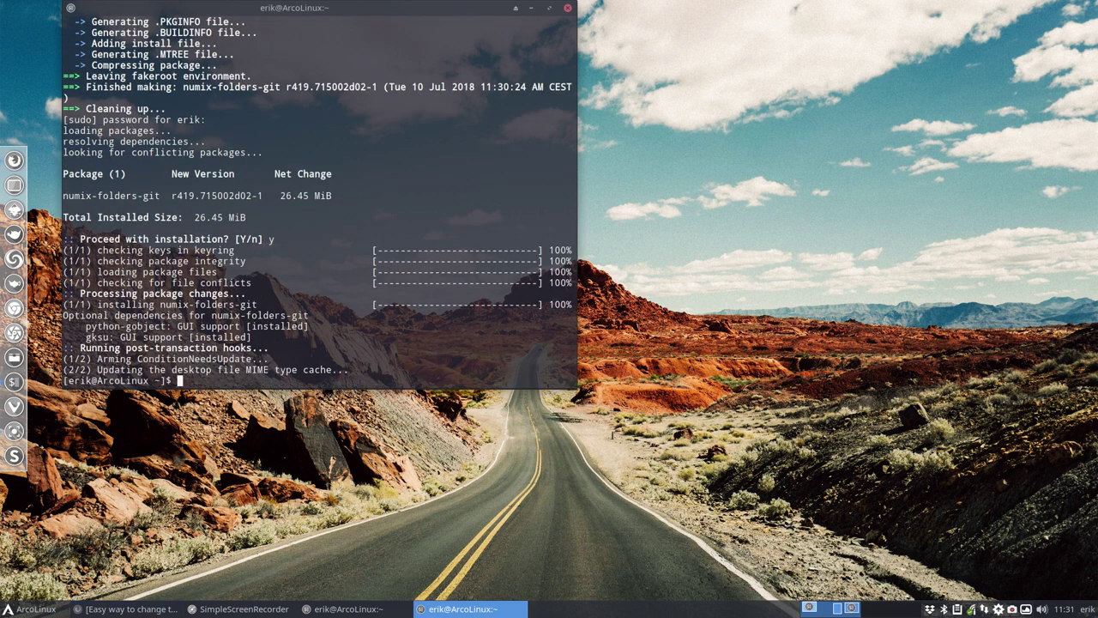
click(567, 8)
Find and launch the Numix Folders application, authorizing it with the administrator password.
click(33, 609)
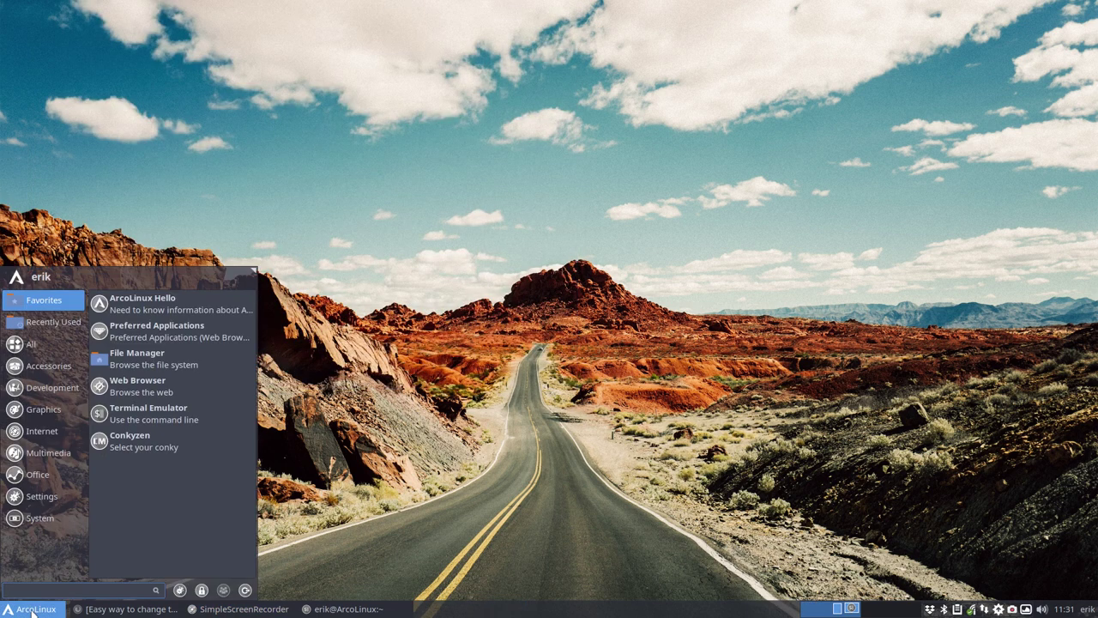
text(num)
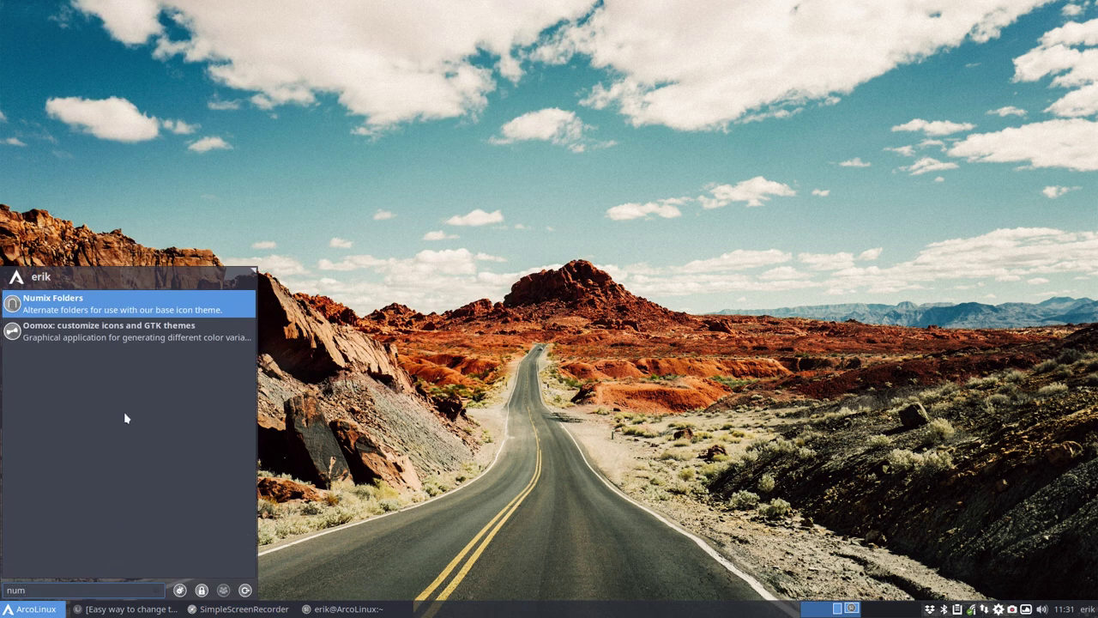
click(33, 309)
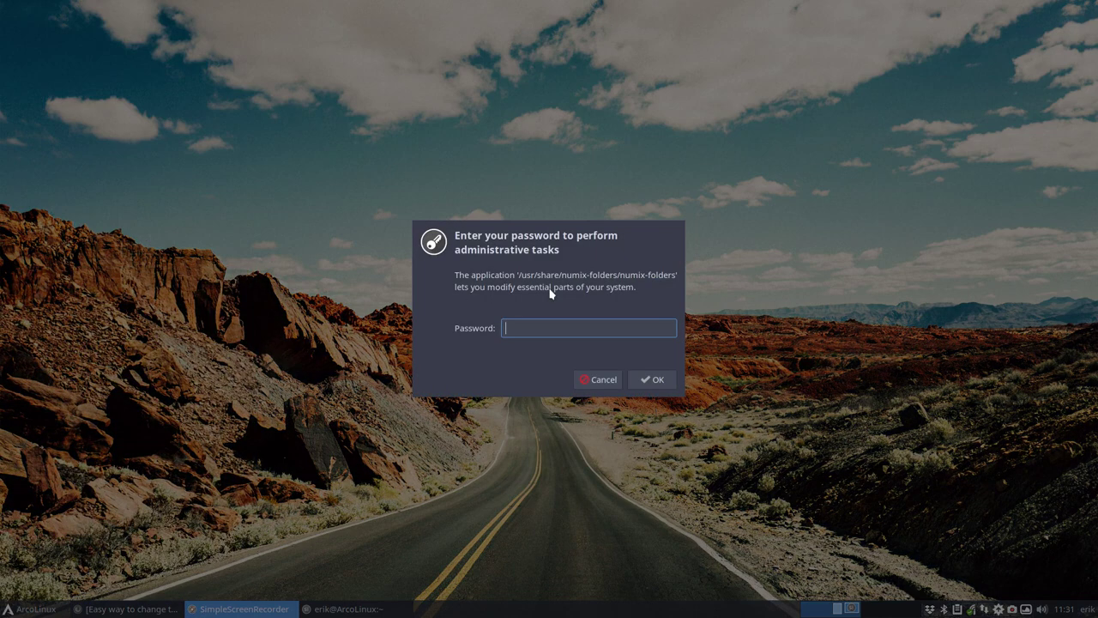
text(•••)
key(Return)
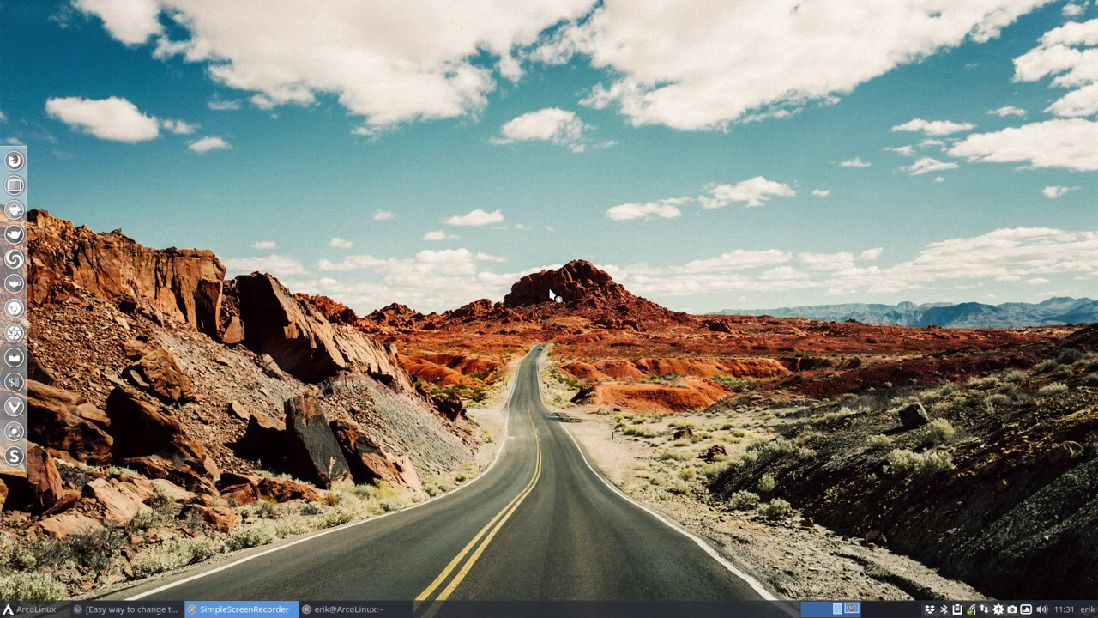
Set the Numix folders to Style 5 with the Blue colour and apply the change.
drag(561, 179, 866, 172)
click(837, 284)
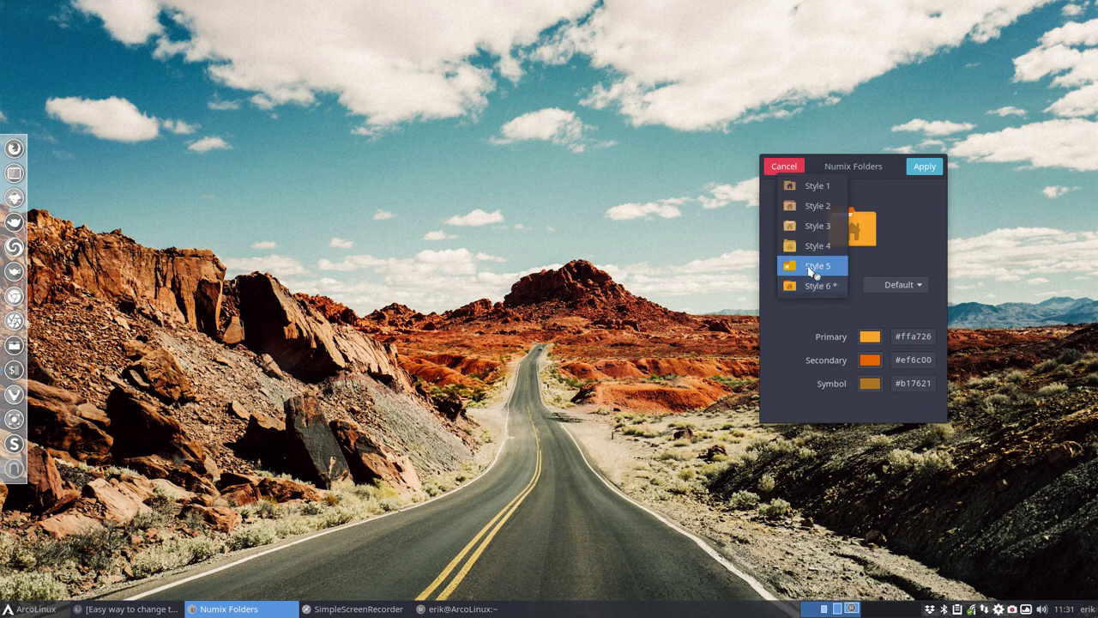
click(813, 268)
click(897, 284)
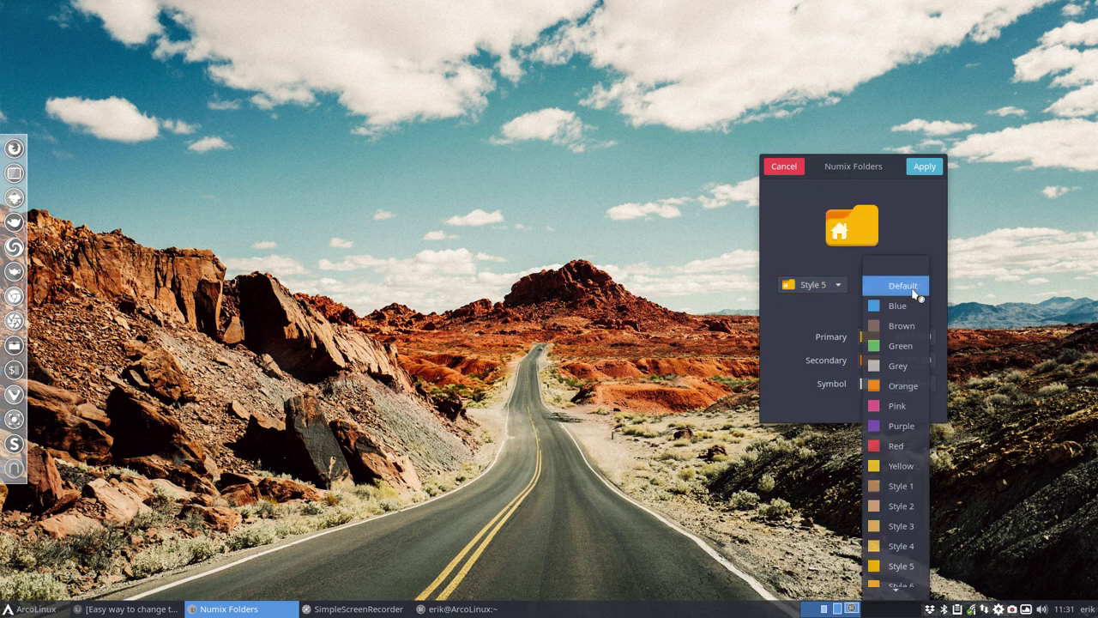
click(897, 306)
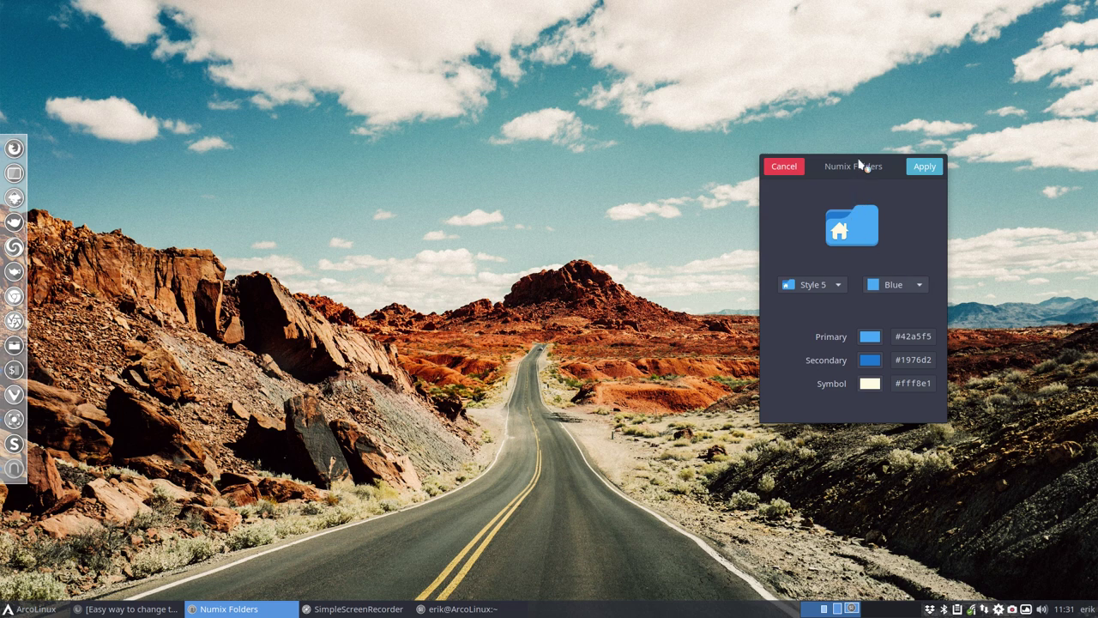
drag(860, 165, 881, 152)
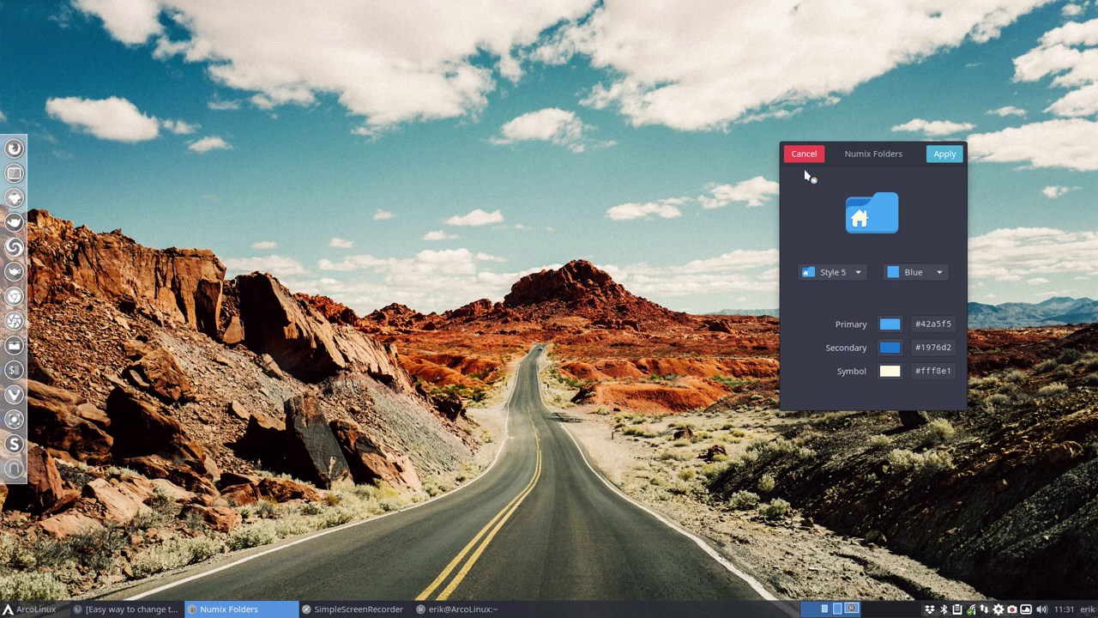
drag(861, 155, 913, 143)
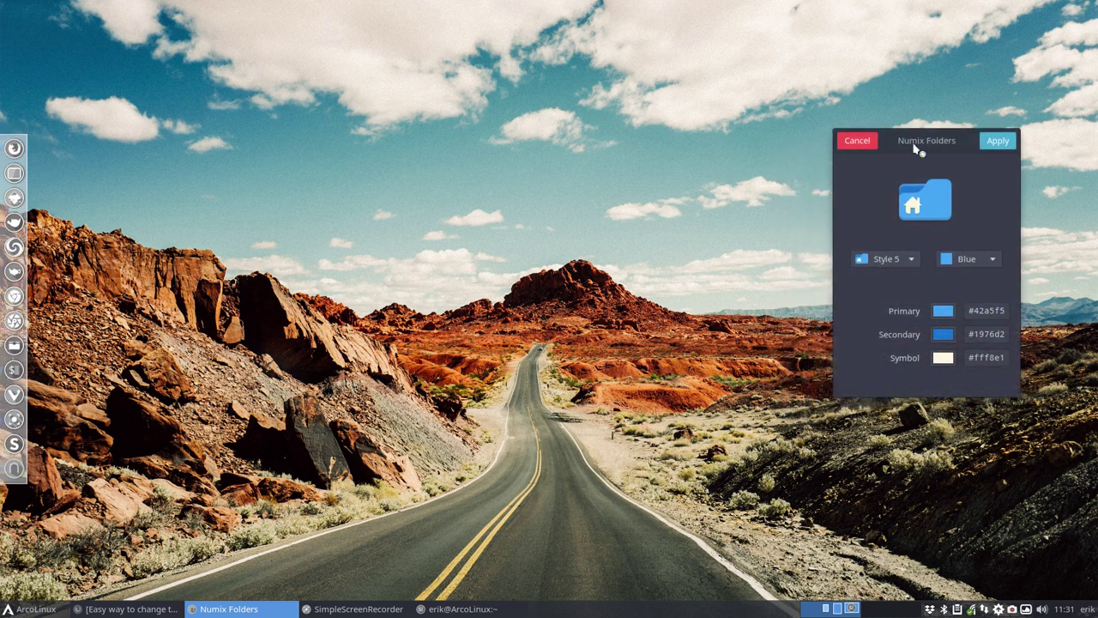
click(994, 143)
Open a new terminal window.
key(ctrl+alt+t)
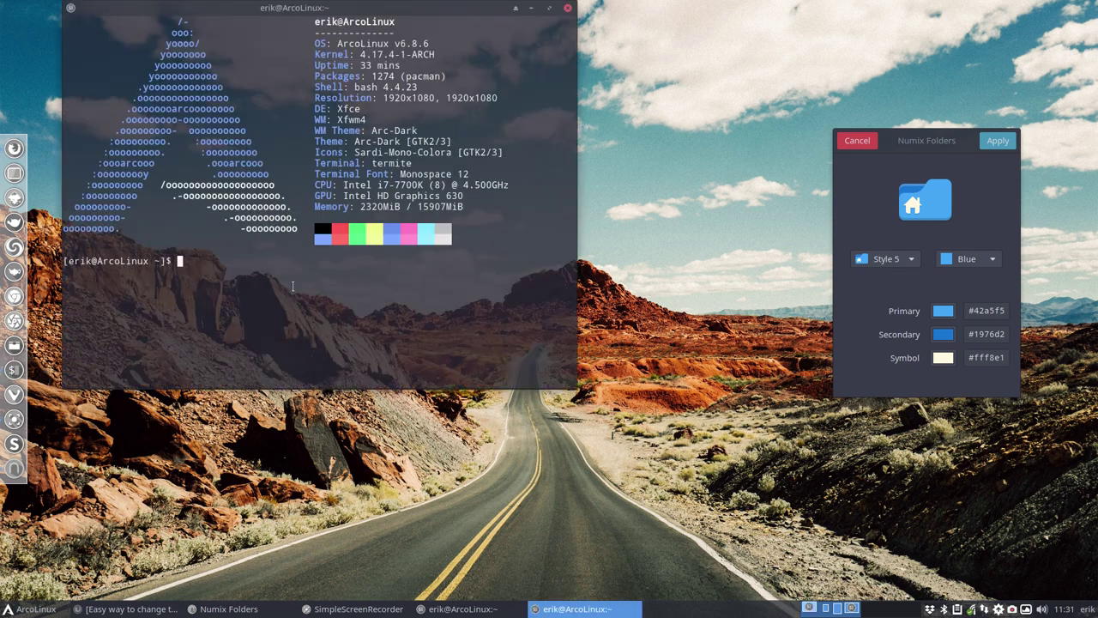
text(sydi)
key(BackSpace)
key(BackSpace)
key(BackSpace)
key(BackSpace)
key(BackSpace)
text(sudo pacman -S numix-gtk-theme)
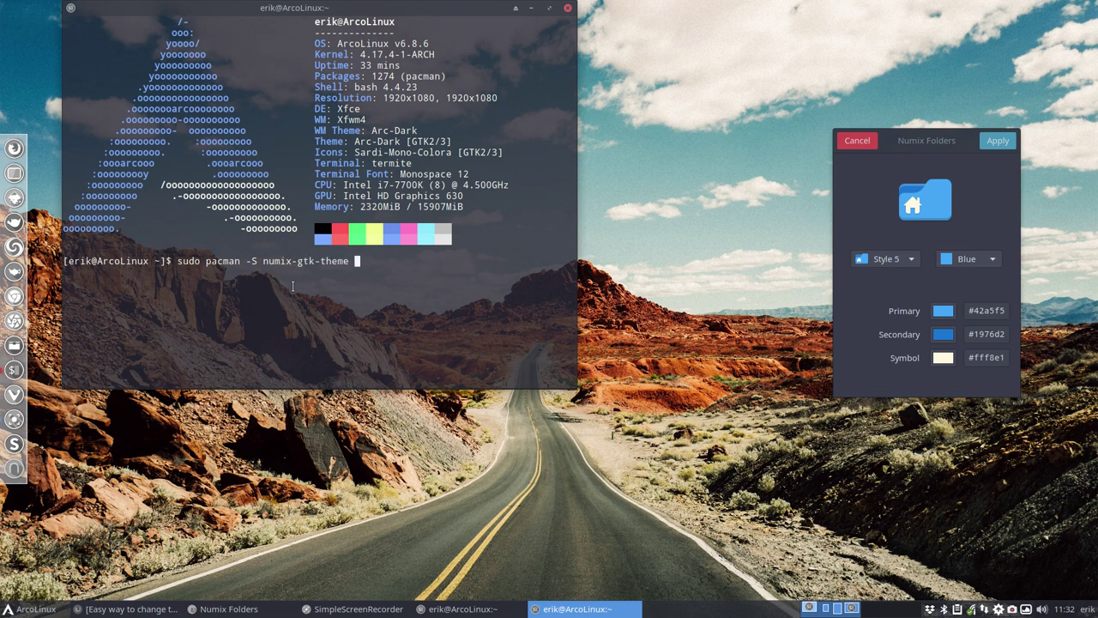
key(BackSpace)
key(BackSpace)
key(BackSpace)
key(BackSpace)
key(BackSpace)
key(BackSpace)
key(BackSpace)
key(BackSpace)
key(BackSpace)
key(BackSpace)
key(BackSpace)
key(BackSpace)
key(BackSpace)
key(BackSpace)
key(BackSpace)
text(numi)
key(BackSpace)
key(BackSpace)
key(BackSpace)
key(BackSpace)
key(BackSpace)
key(BackSpace)
key(BackSpace)
key(BackSpace)
key(BackSpace)
key(BackSpace)
key(BackSpace)
key(BackSpace)
key(BackSpace)
key(BackSpace)
key(BackSpace)
key(BackSpace)
key(BackSpace)
key(BackSpace)
key(BackSpace)
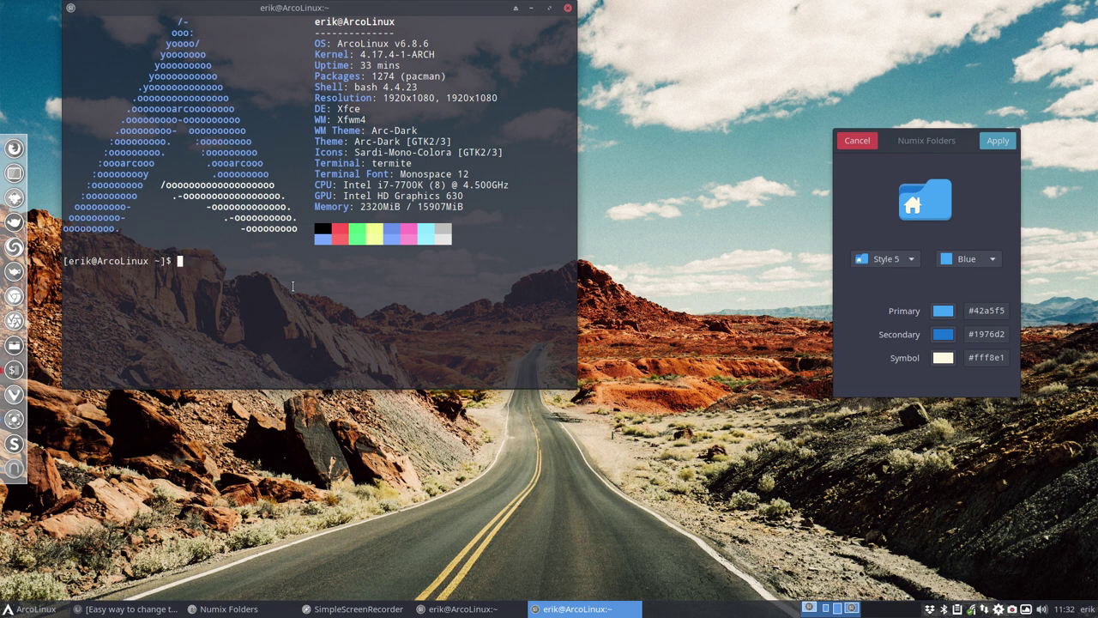
Search for "numix icons" with trizen, check the numix-circle-arc-icons-git entry and abort the package selection.
text(trizen numix icons)
key(Return)
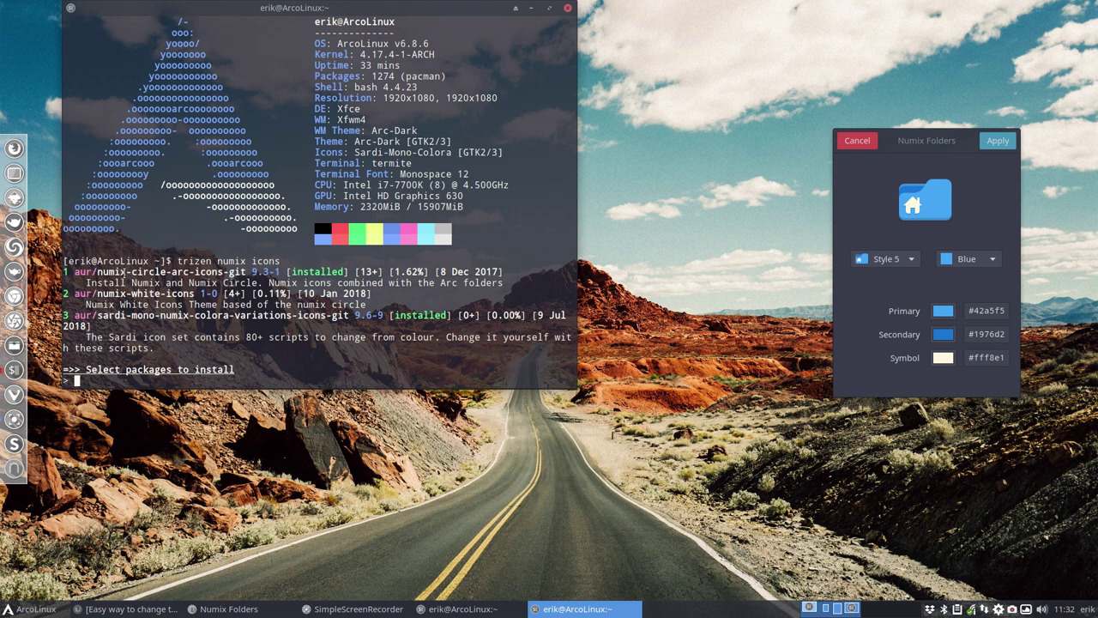
drag(97, 272, 251, 272)
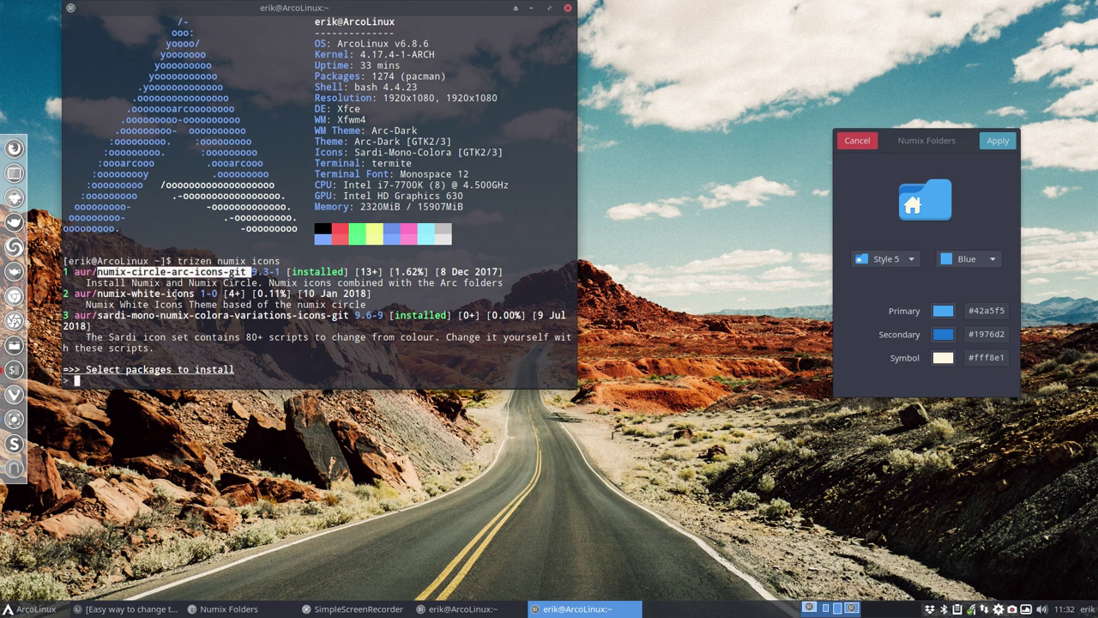
click(250, 272)
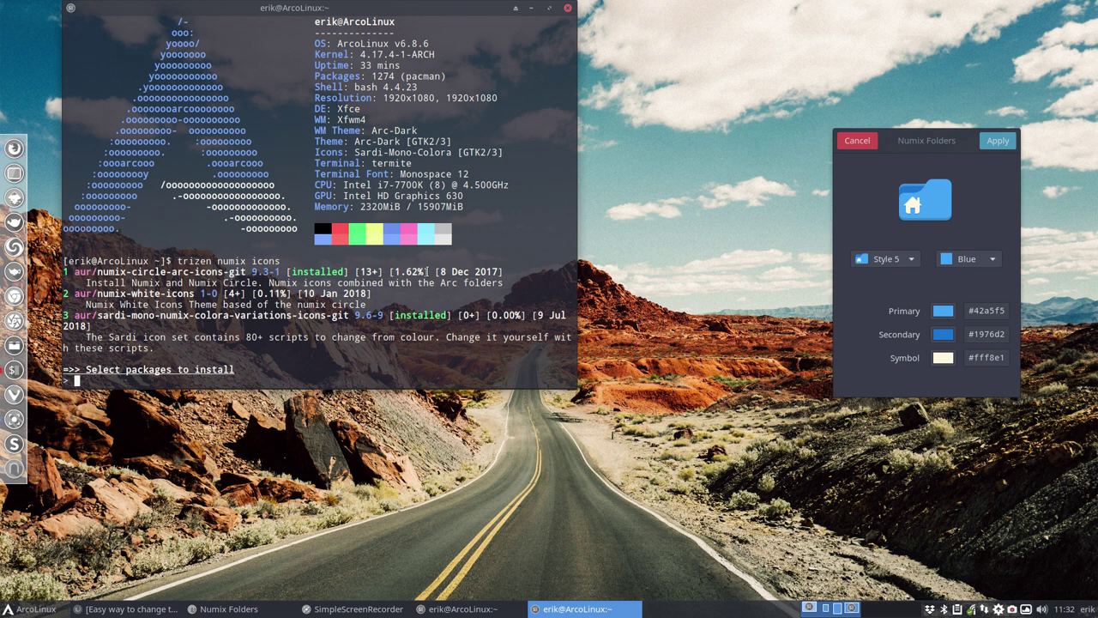
key(ctrl+c)
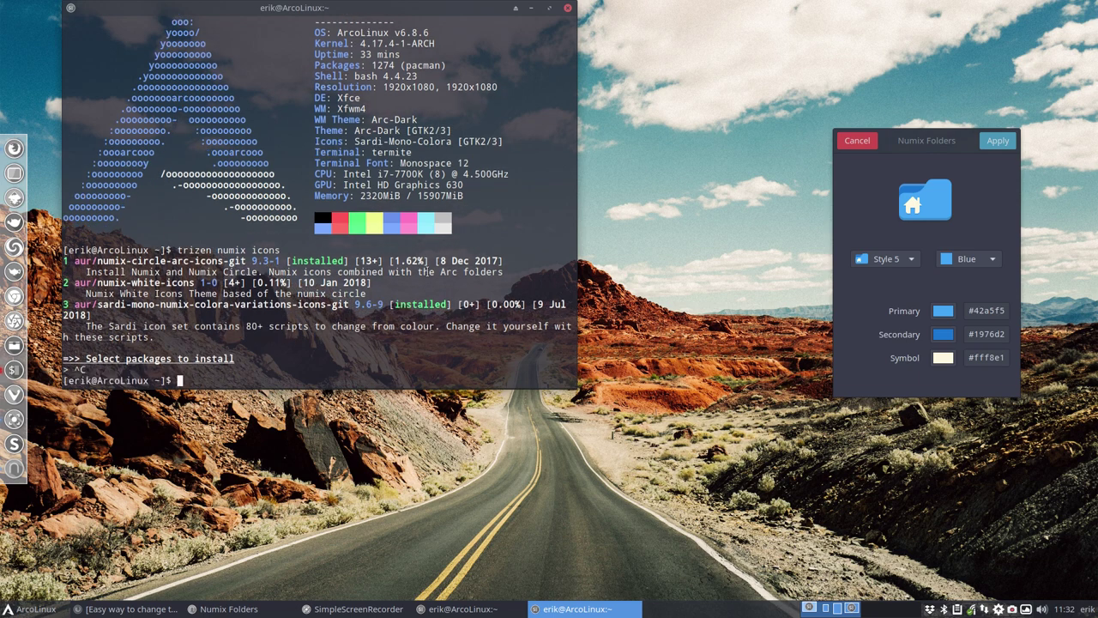
Search for "numix" with trizen, look through the listed packages for installed Numix icon themes and close the terminal.
key(Up)
key(BackSpace)
key(BackSpace)
key(BackSpace)
key(BackSpace)
key(BackSpace)
key(BackSpace)
key(Return)
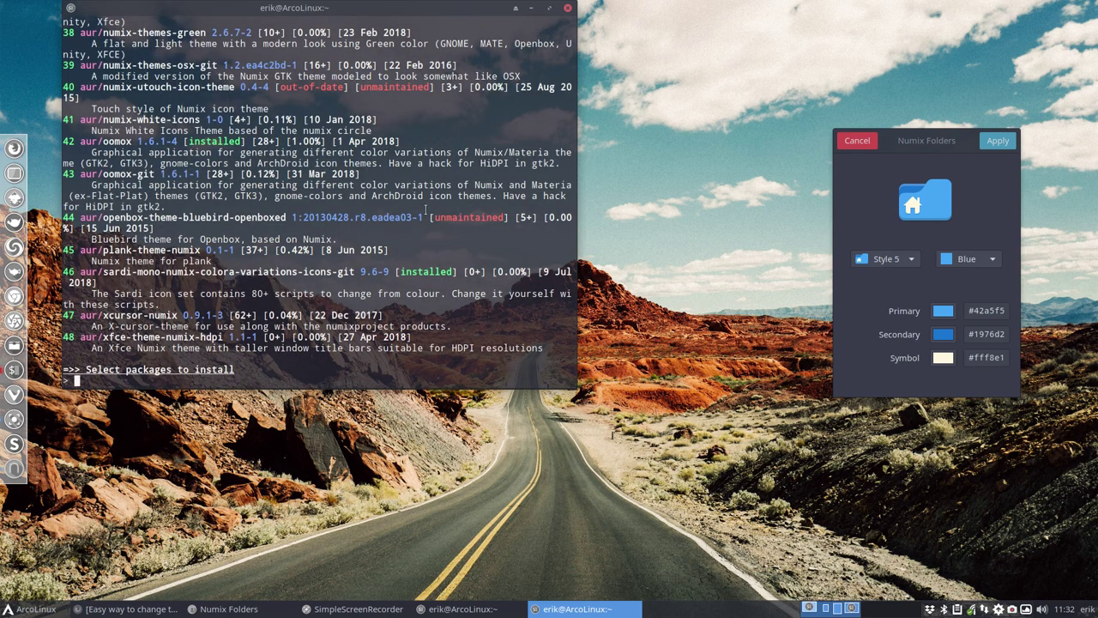
scroll(319, 198, up, 15)
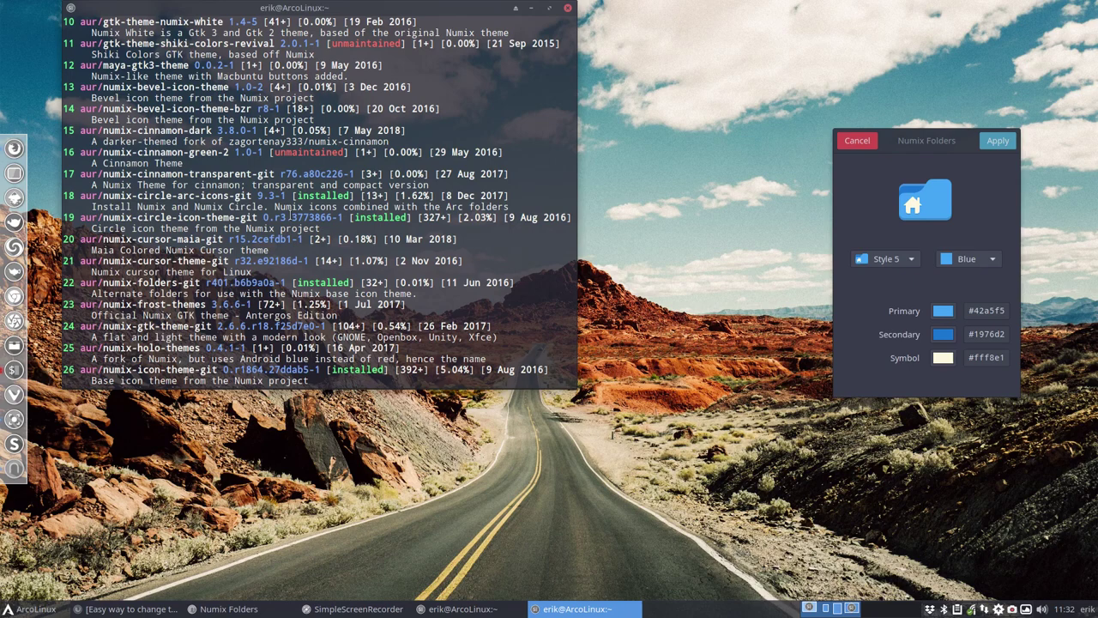
scroll(290, 214, up, 7)
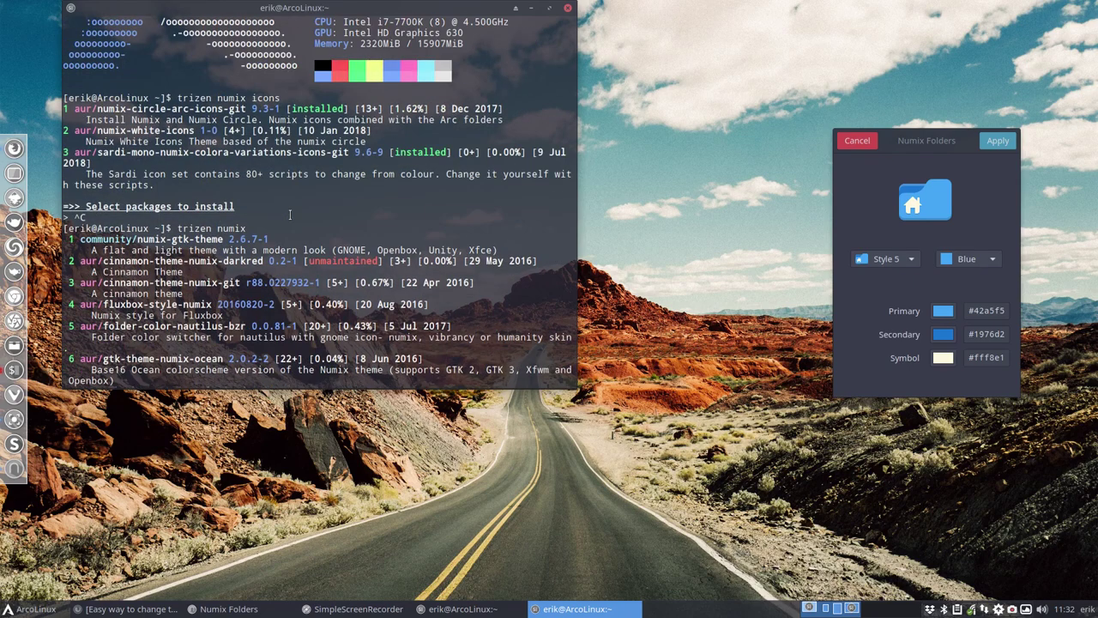
scroll(290, 216, down, 3)
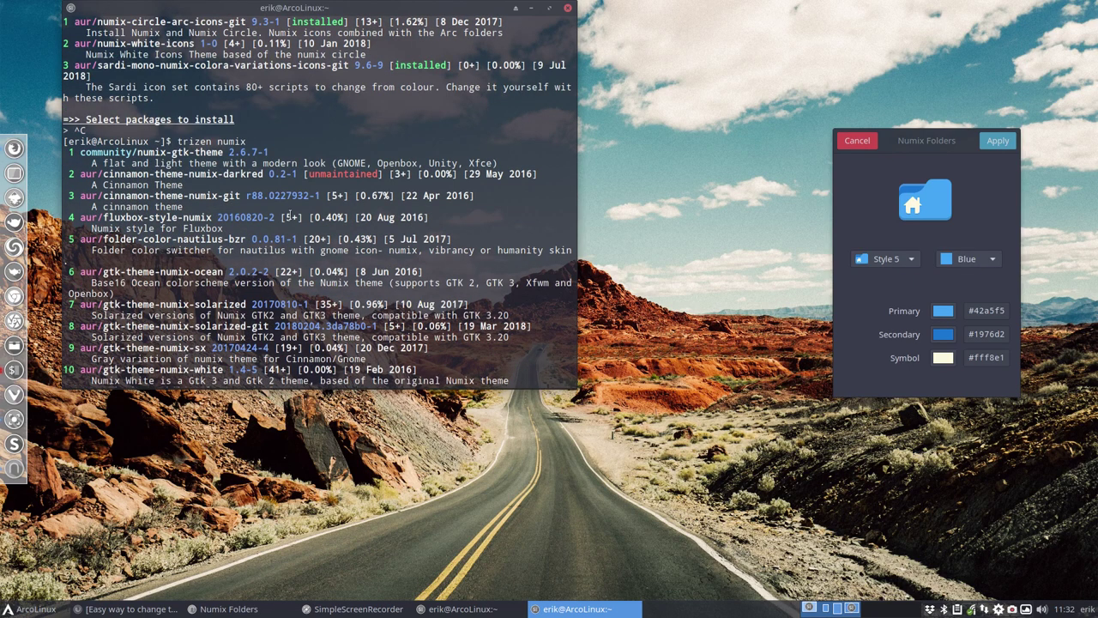
scroll(290, 215, down, 5)
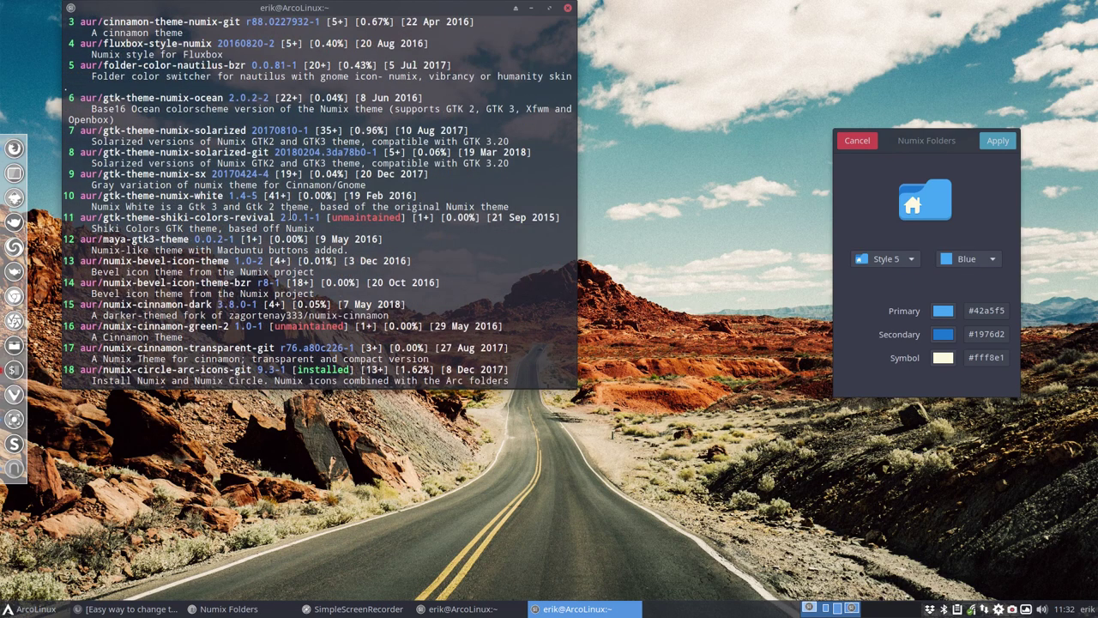
click(567, 7)
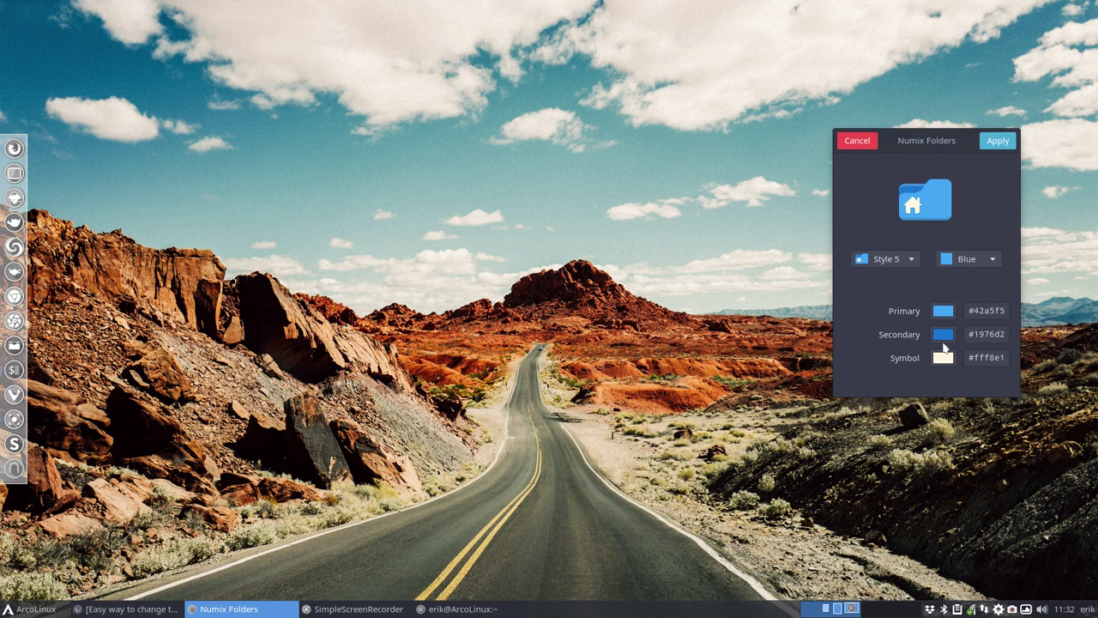
View the custom colour picker for the Primary colour, cancel it and apply the Style 5 Blue folder settings.
click(942, 310)
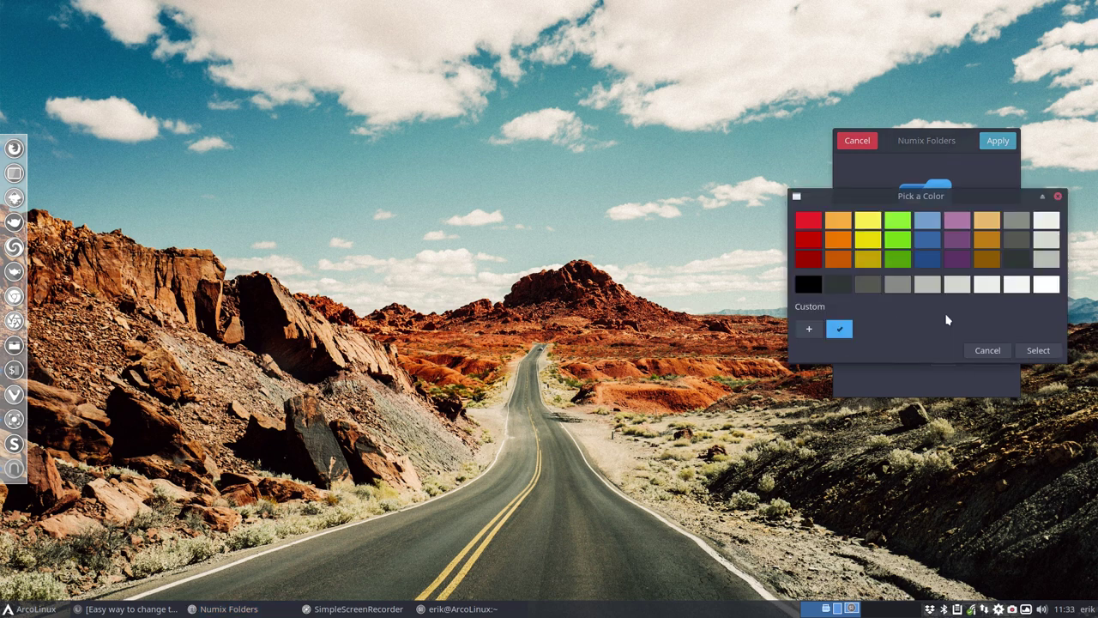
click(810, 327)
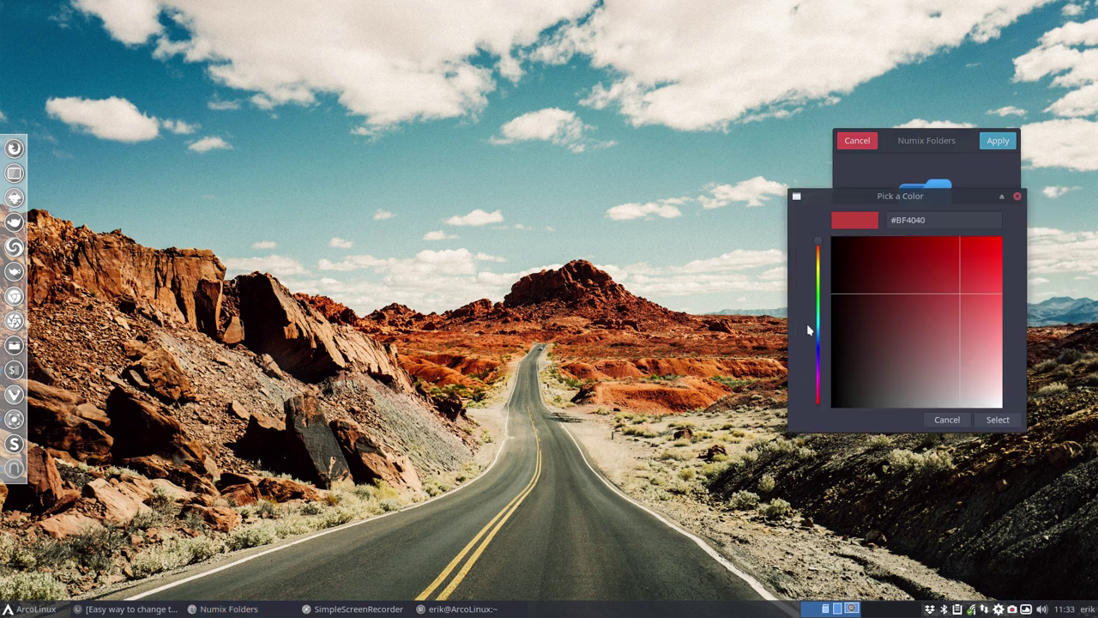
click(947, 420)
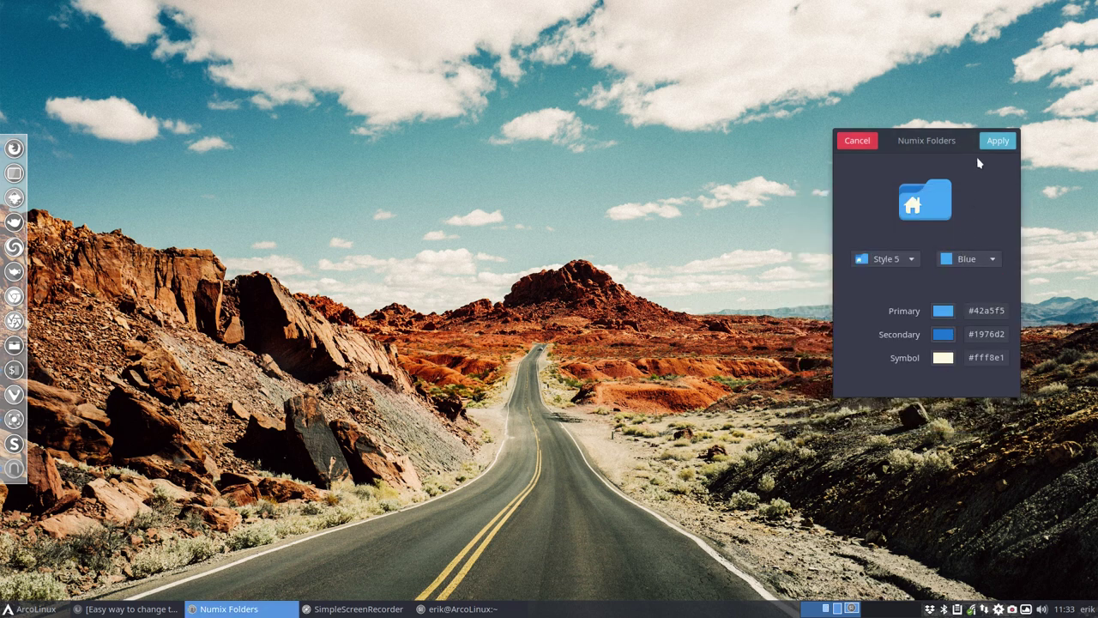
click(995, 142)
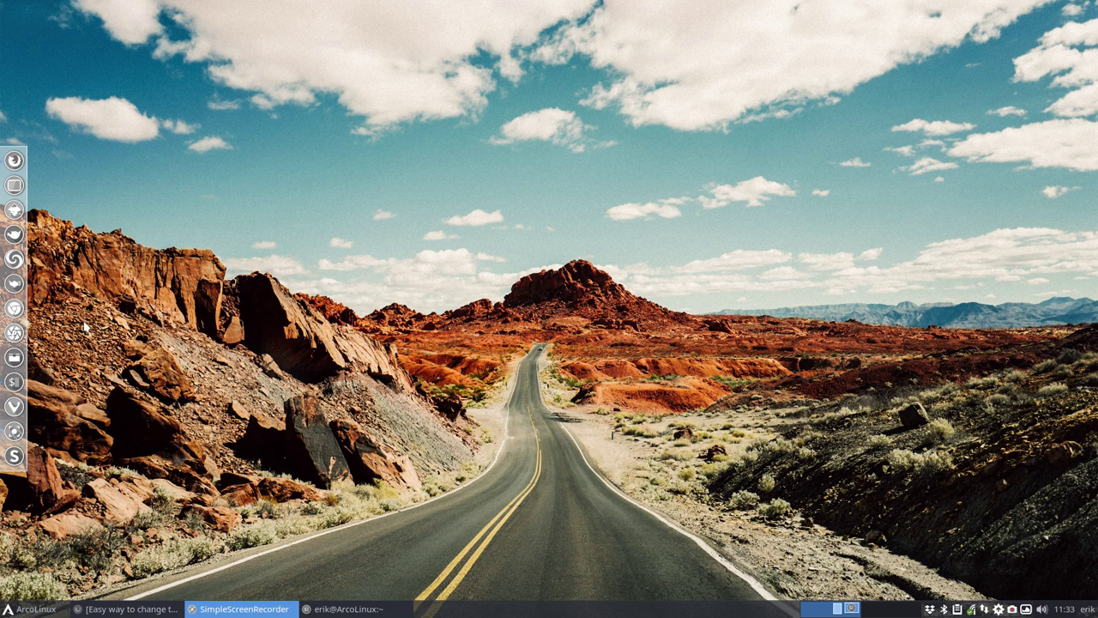
Open the file manager and browse to /usr/share/icons/Numix/48/places.
click(14, 357)
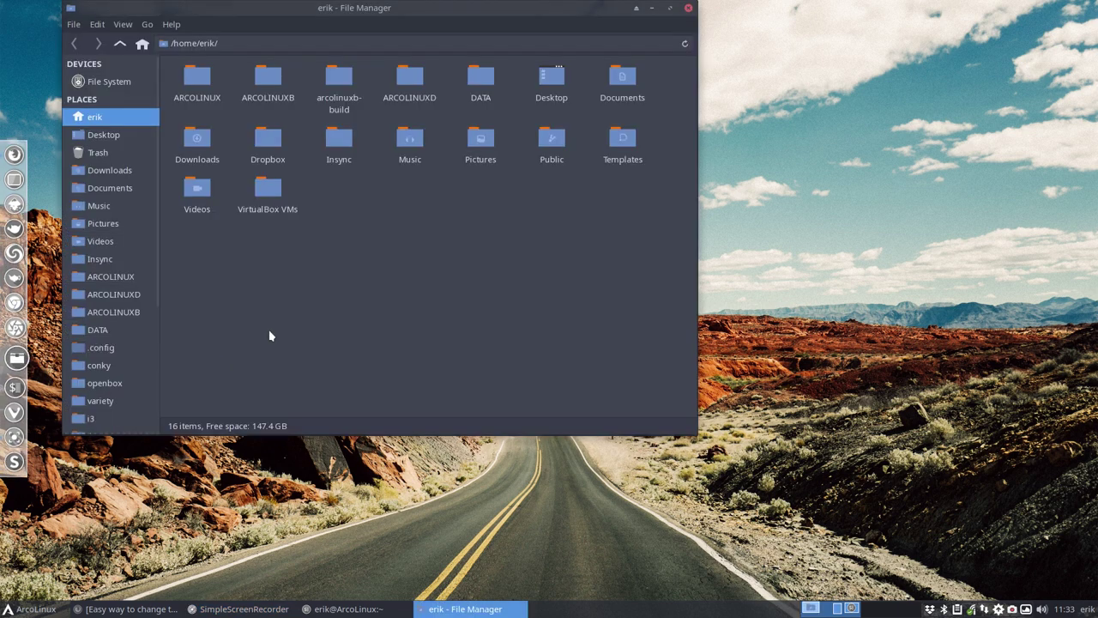
click(113, 83)
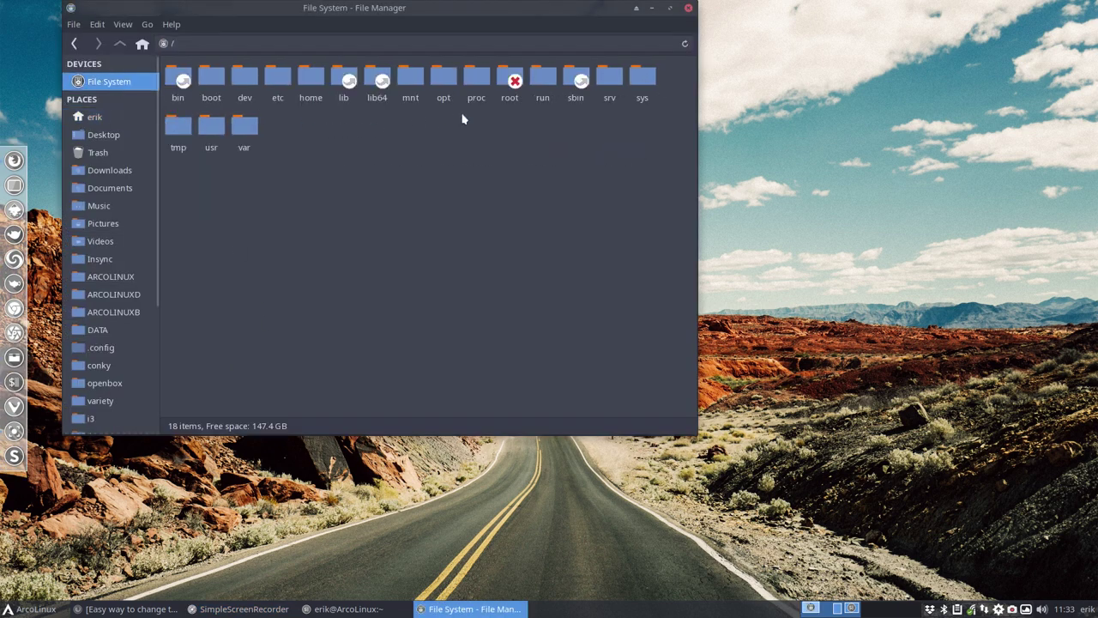
double_click(211, 129)
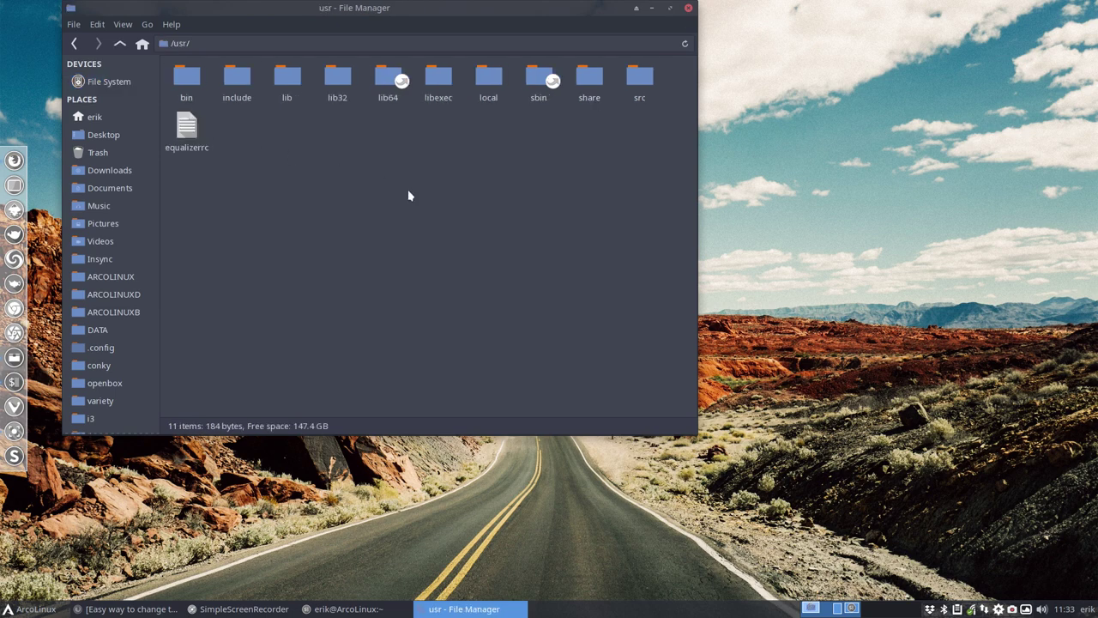
double_click(594, 85)
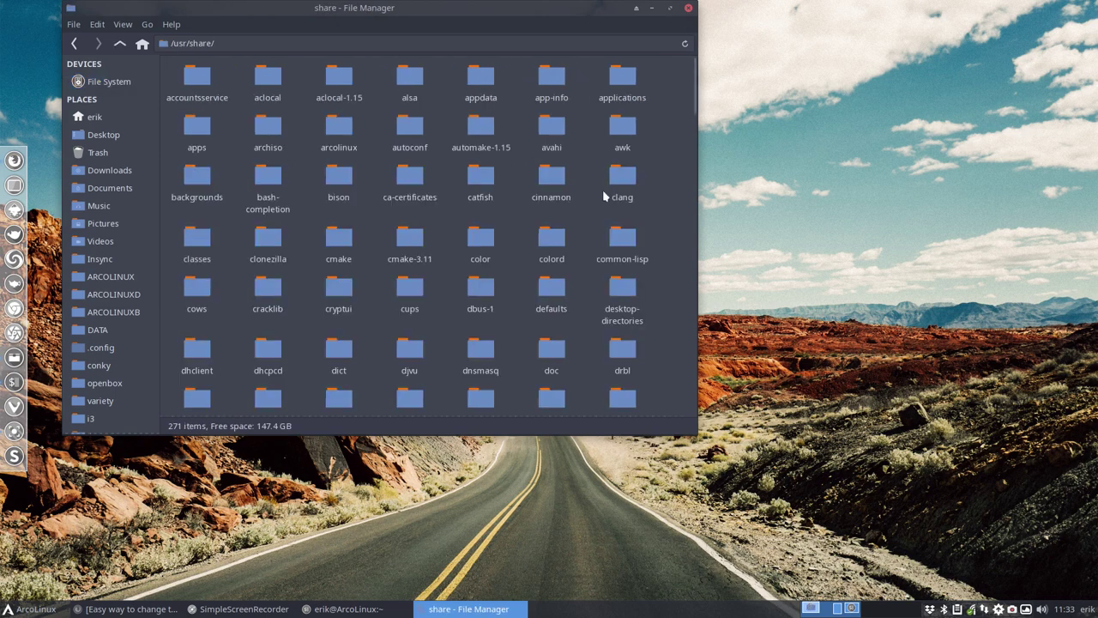
text(icon)
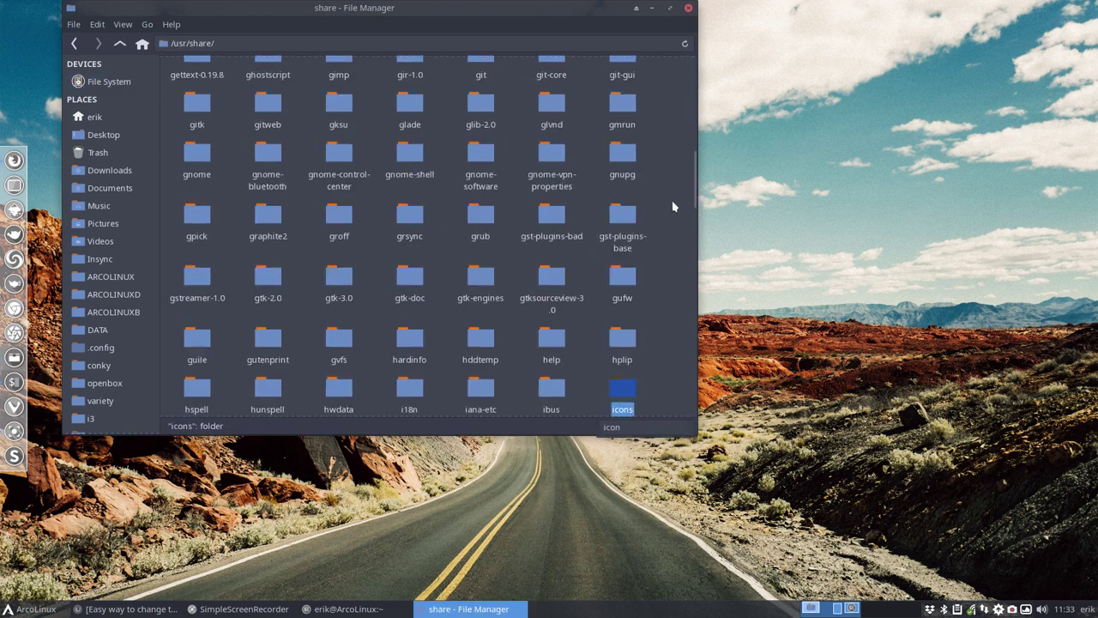
double_click(632, 391)
double_click(619, 268)
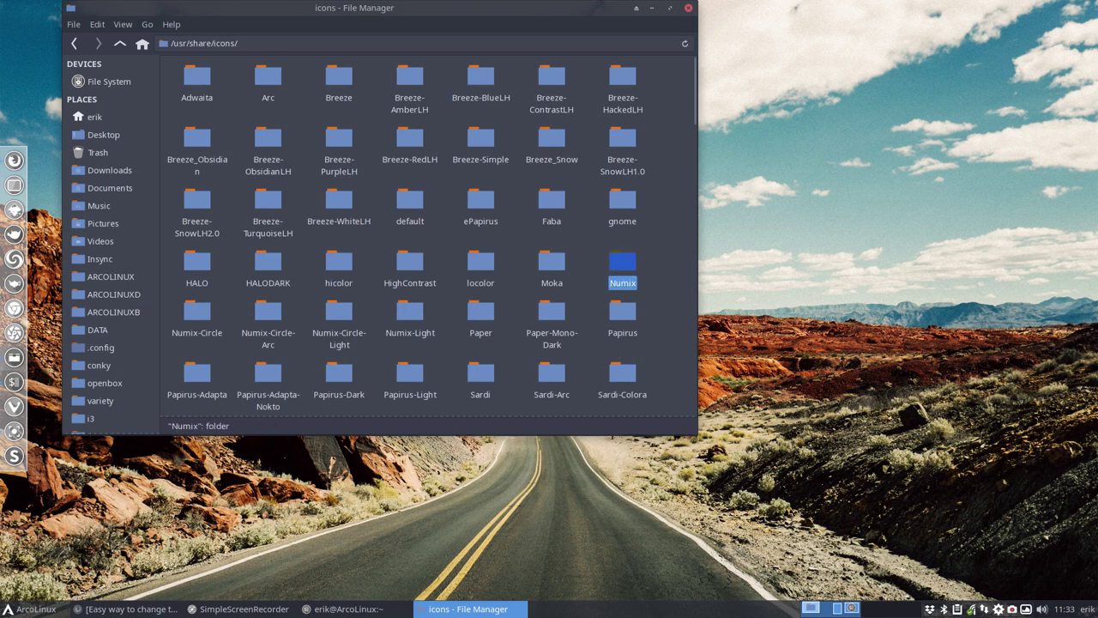
double_click(269, 126)
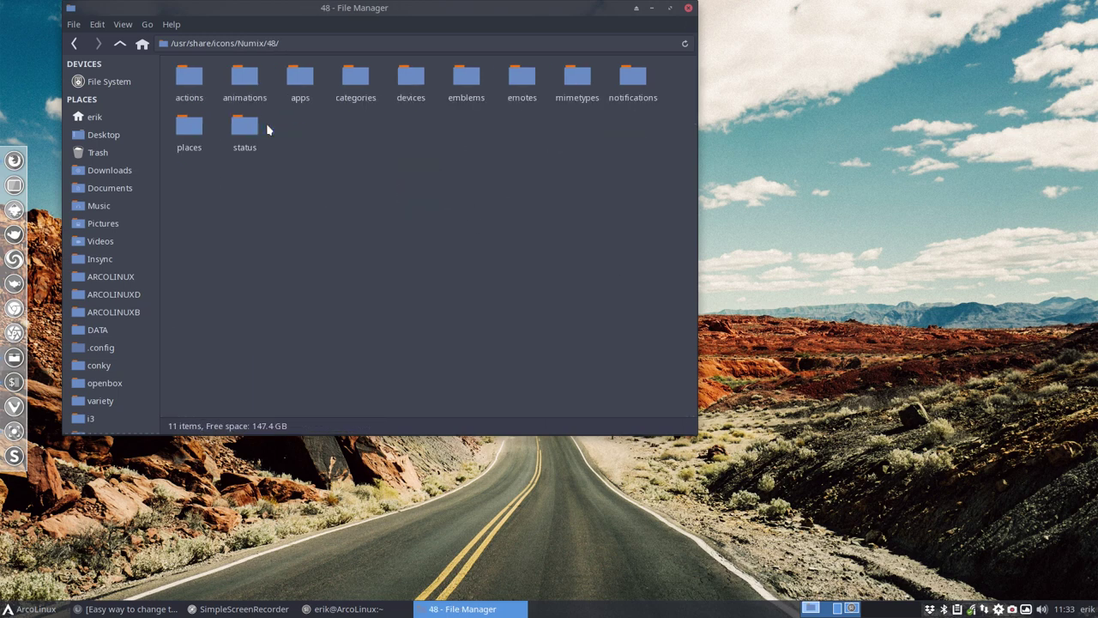
double_click(190, 133)
Examine the coloured folder SVG icons in the Numix 48/places folder and close the file manager.
scroll(330, 202, down, 5)
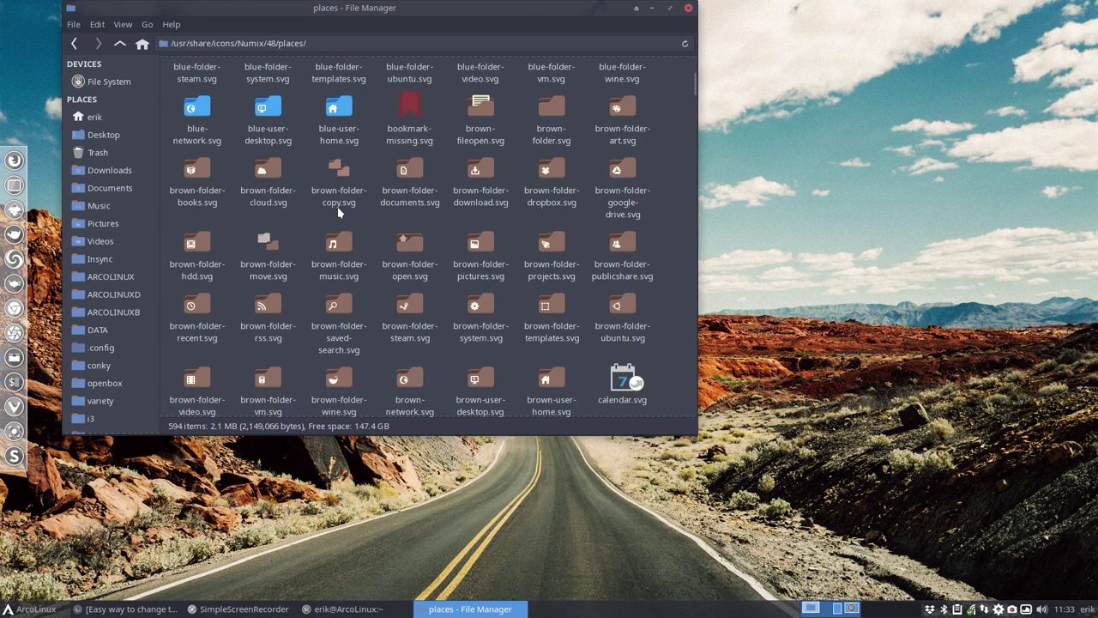
scroll(336, 211, up, 4)
scroll(352, 296, down, 15)
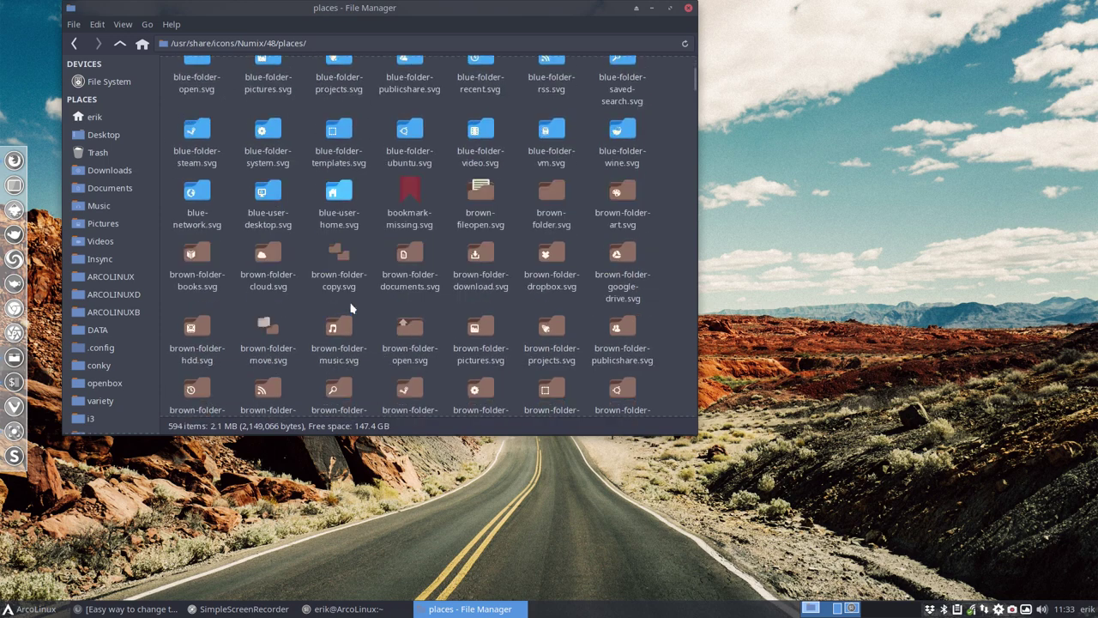
scroll(351, 308, down, 5)
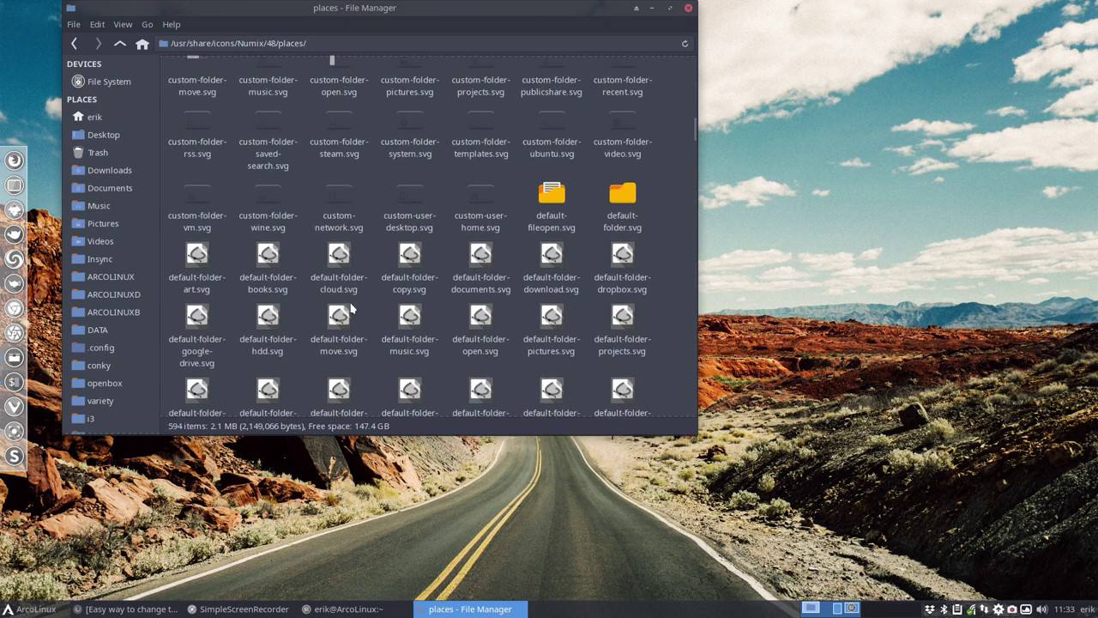
scroll(351, 307, down, 4)
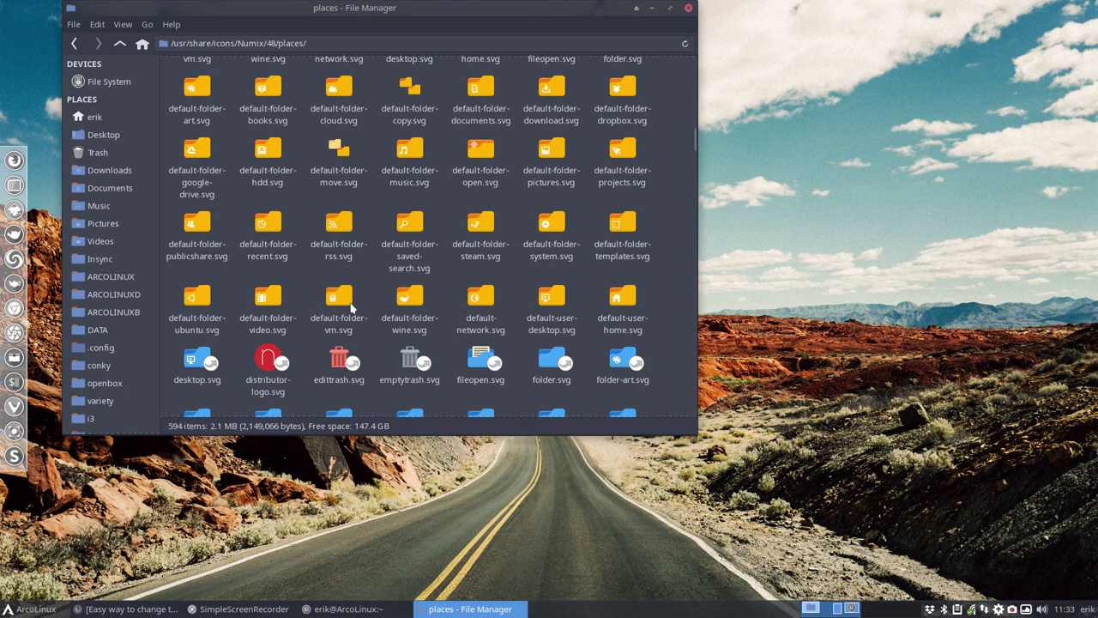
scroll(351, 308, down, 3)
scroll(352, 309, down, 2)
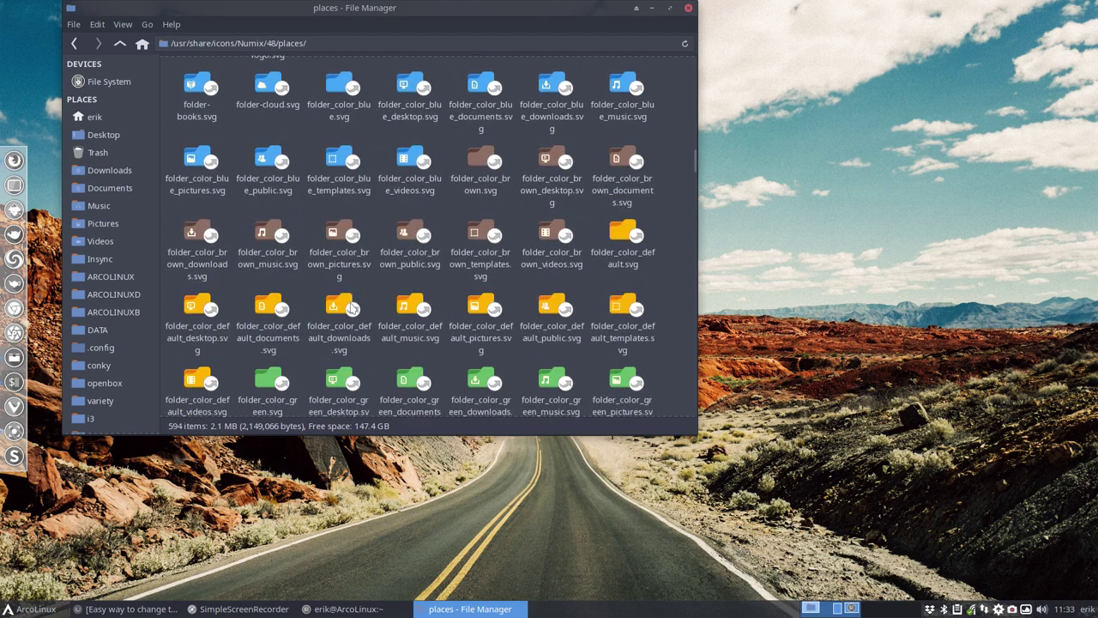
scroll(351, 307, down, 6)
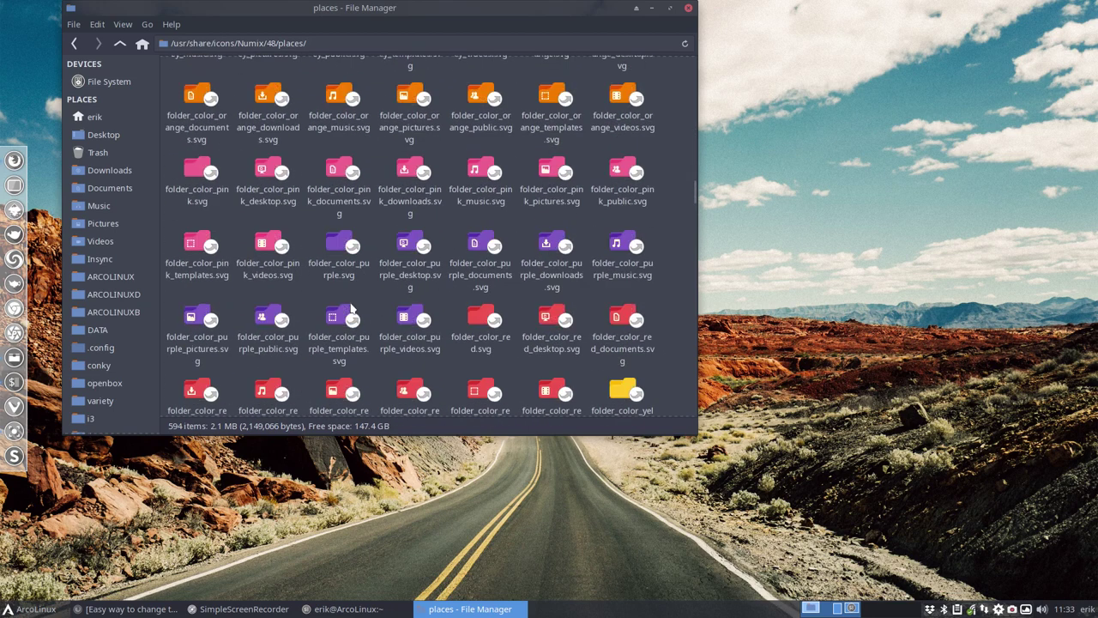
click(688, 7)
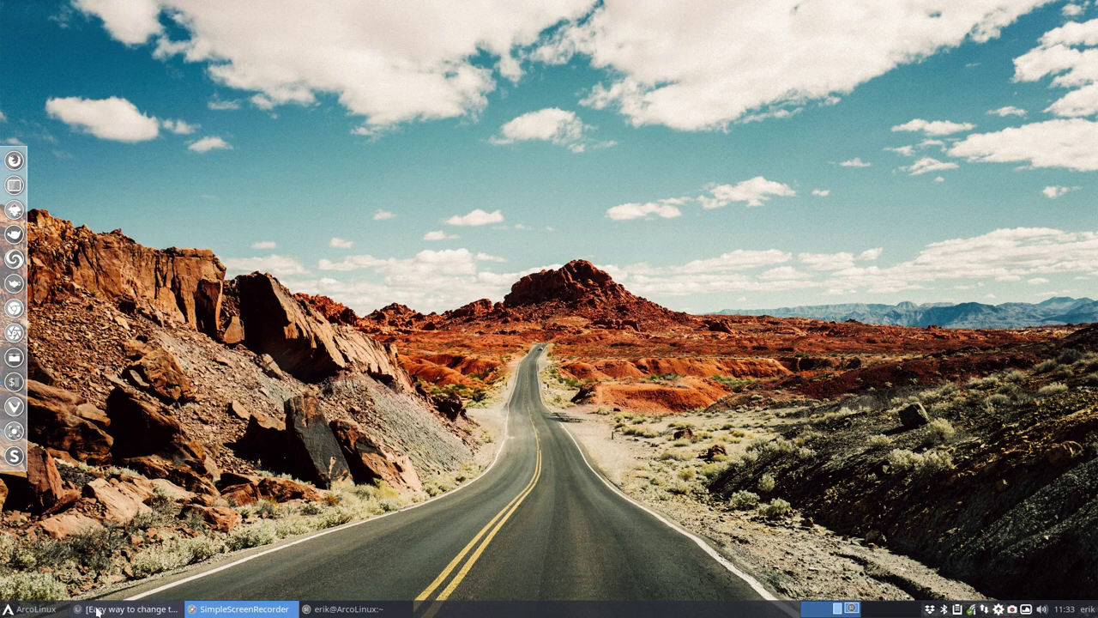
Open the desktop's Appearance settings and set the icon theme to Numix.
click(49, 612)
click(179, 591)
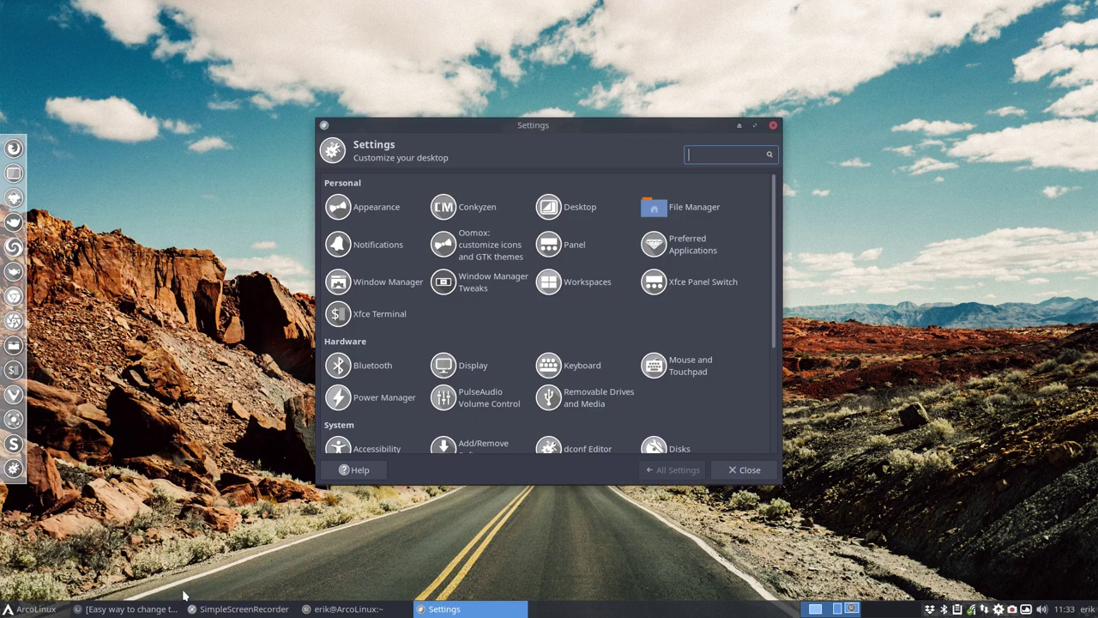
click(369, 207)
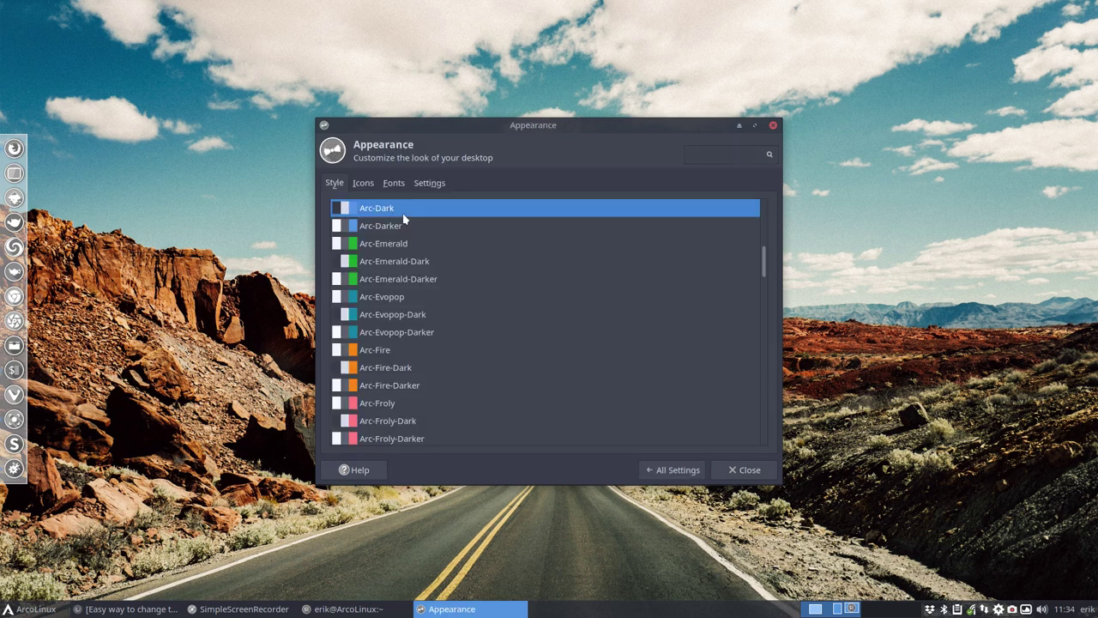
click(366, 185)
scroll(409, 302, up, 5)
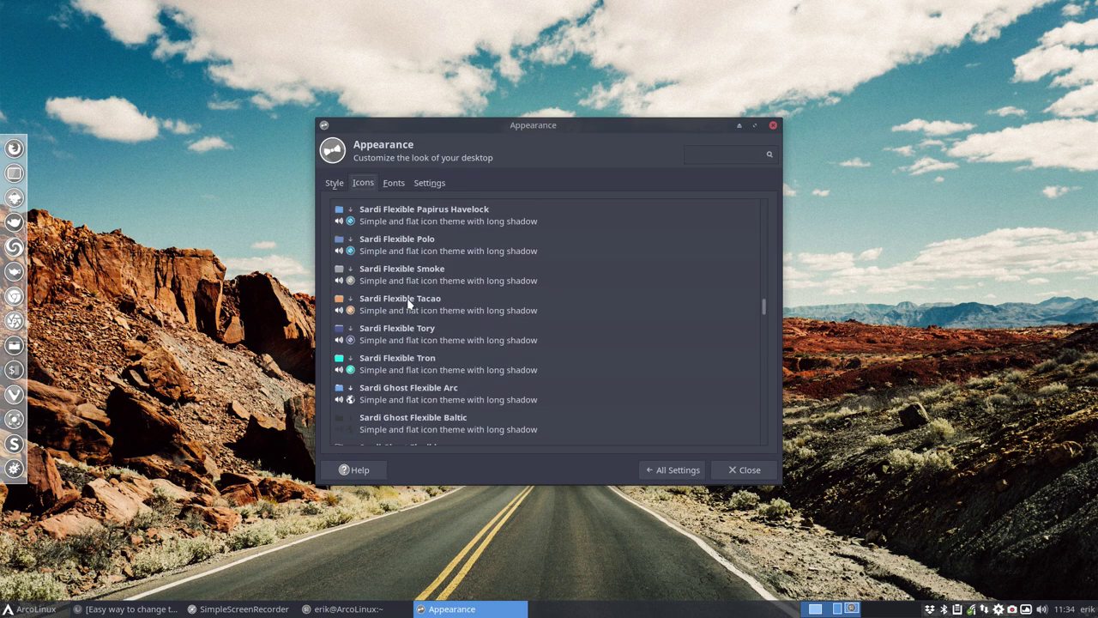
scroll(408, 302, up, 15)
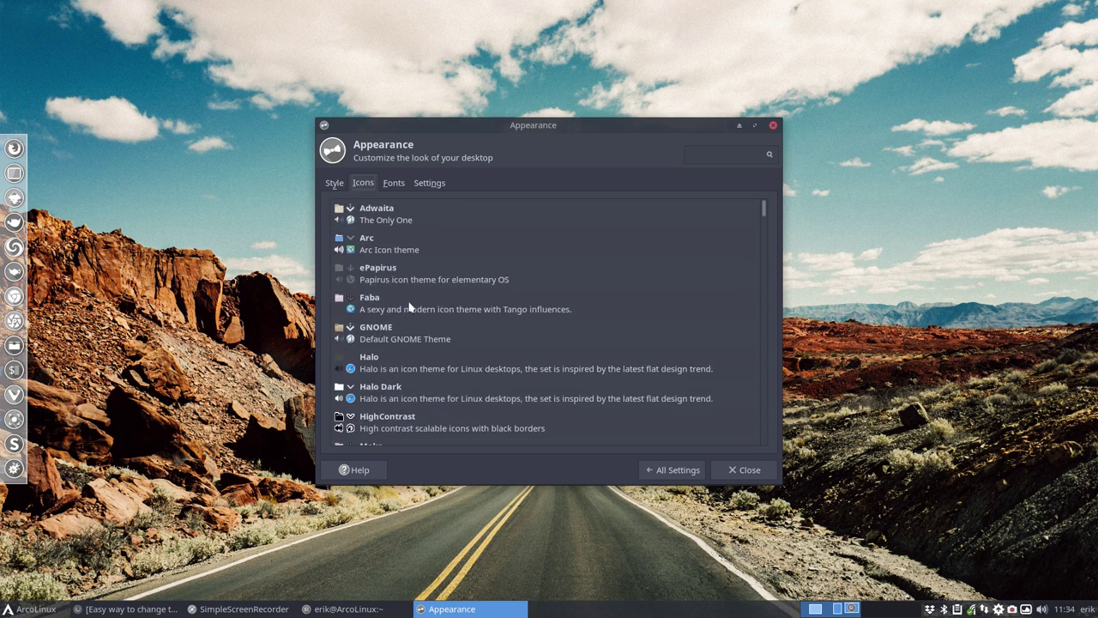
scroll(409, 307, down, 5)
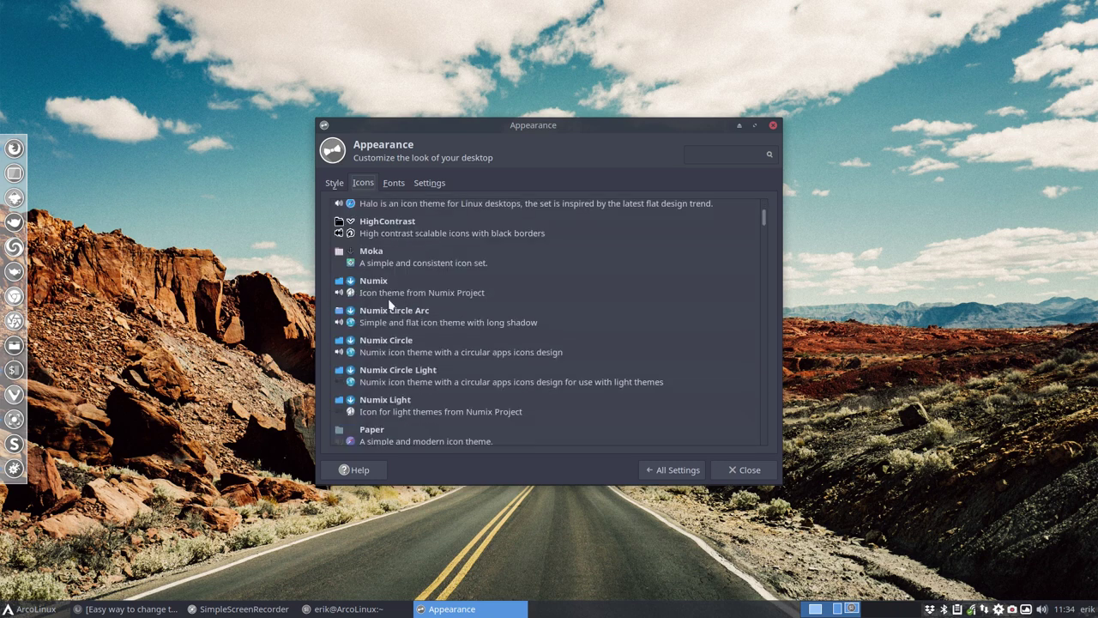
click(392, 299)
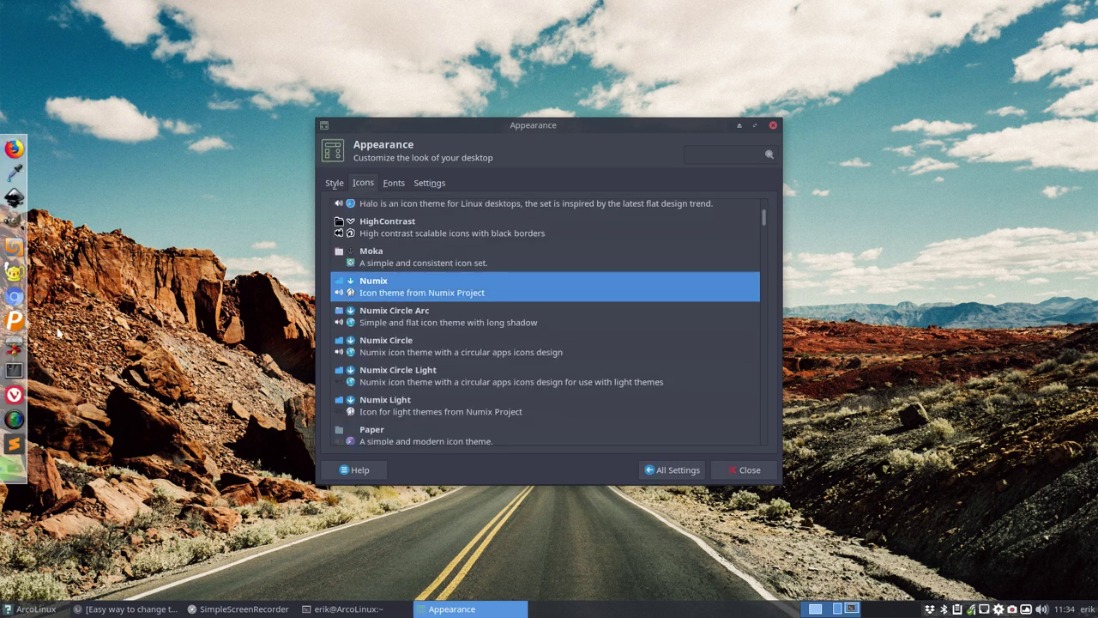
Check the Graphics icons in the application menu, and switch the icon theme to Numix Circle after trying Numix Circle Light.
click(19, 608)
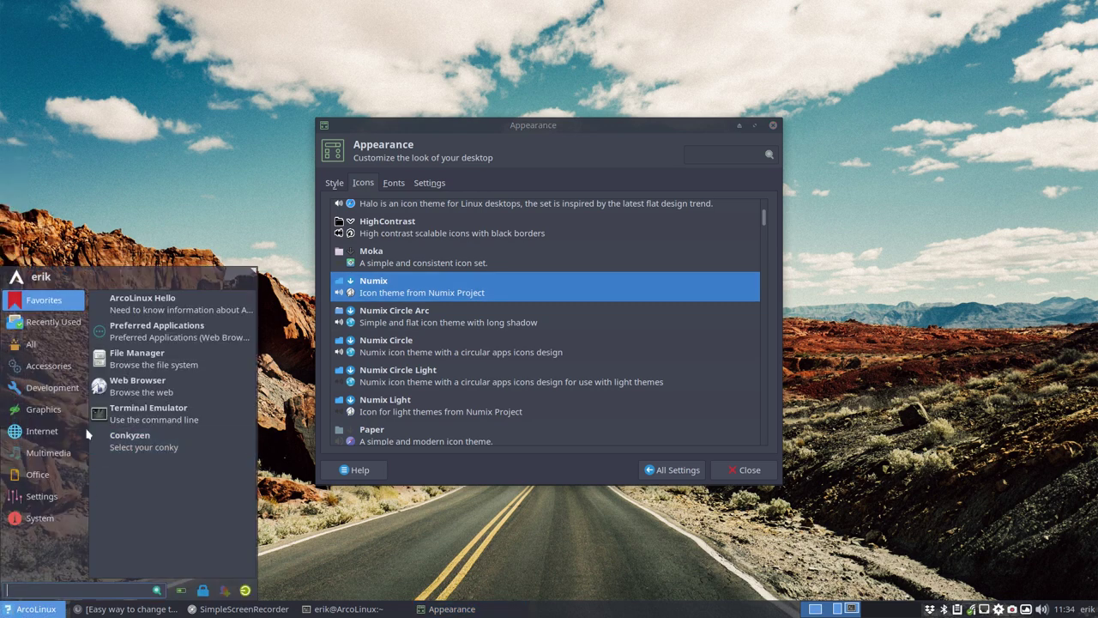
click(60, 411)
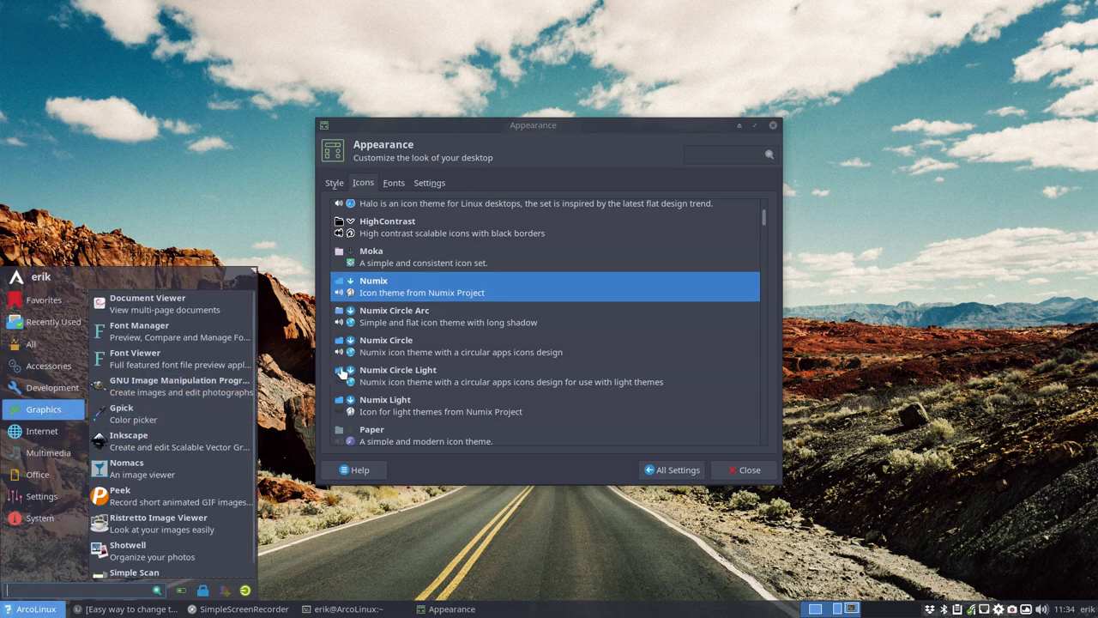
click(420, 376)
click(418, 376)
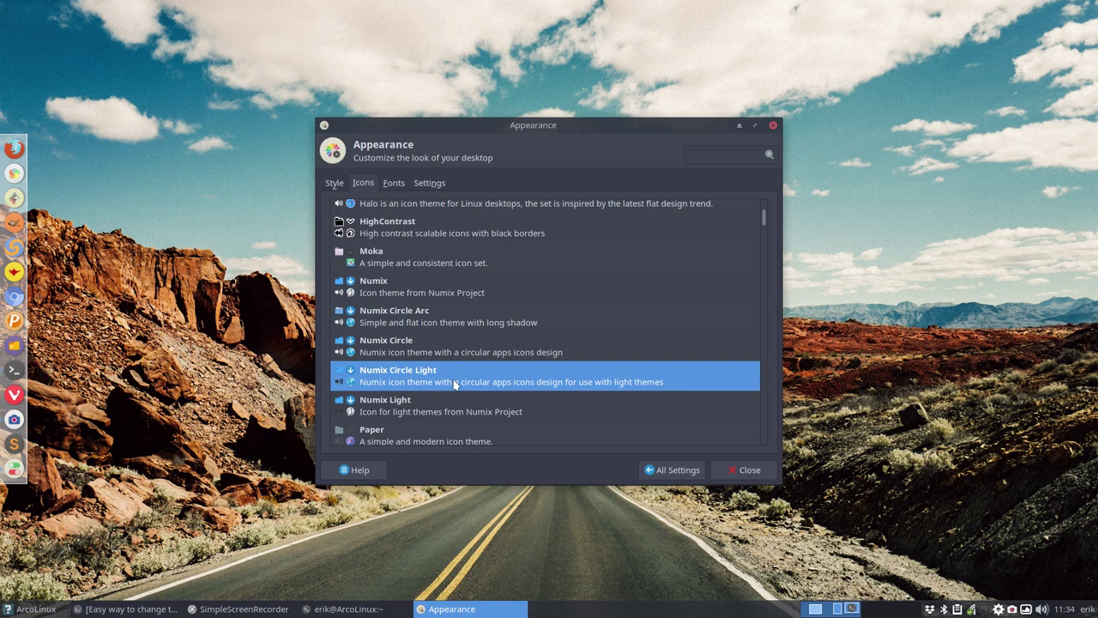
click(410, 355)
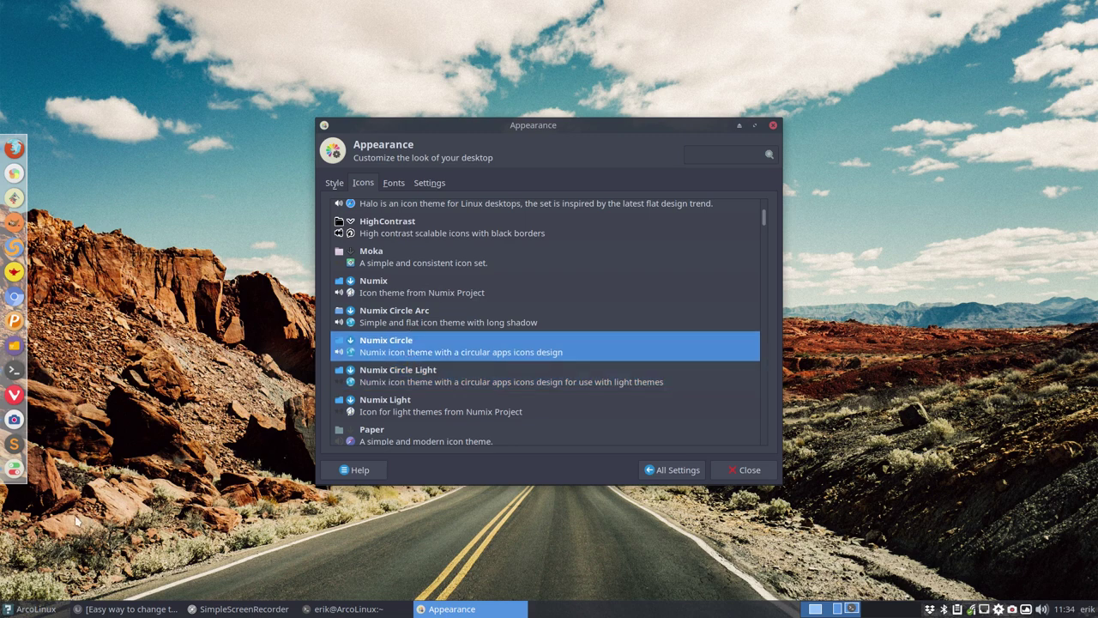
Check the Numix Circle icons in the application menu and the home folder, and close the Appearance settings.
click(30, 608)
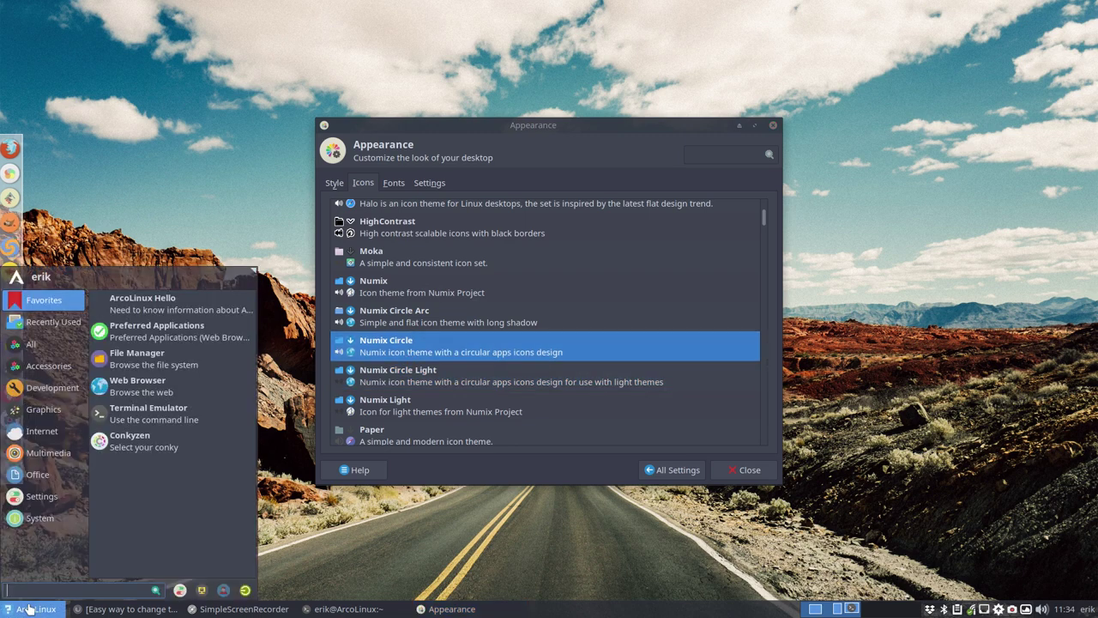
click(132, 392)
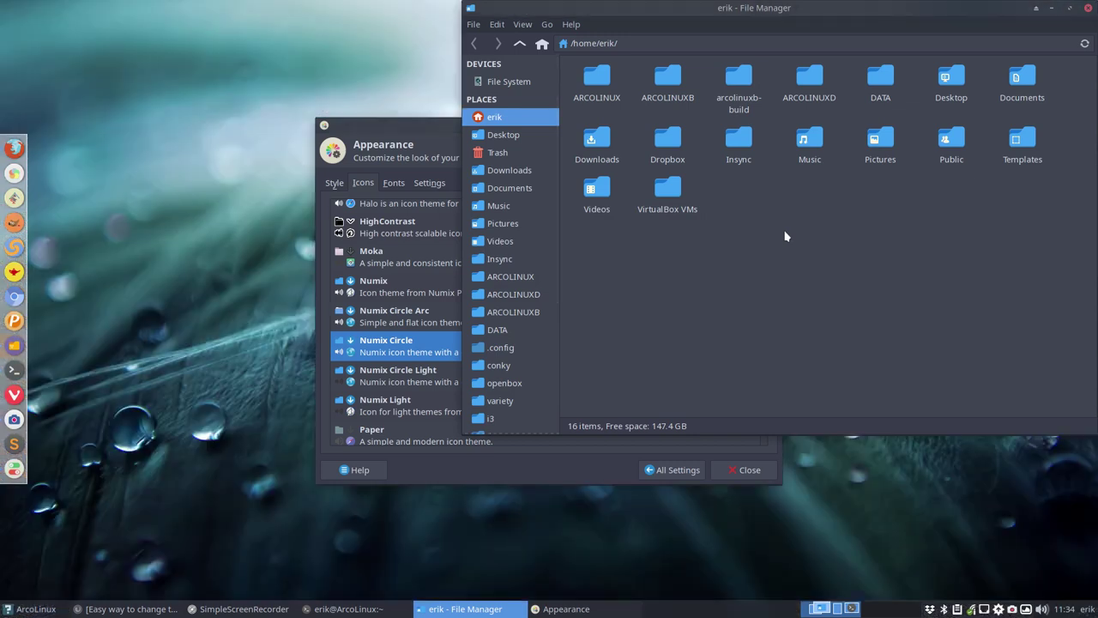
drag(368, 124, 163, 113)
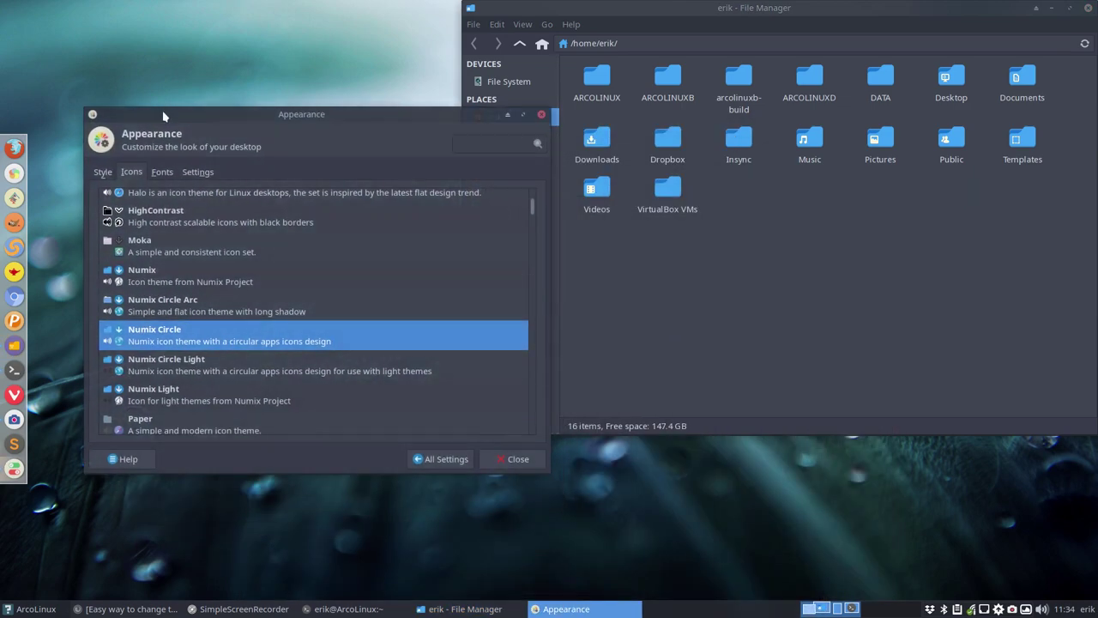
drag(294, 112, 338, 176)
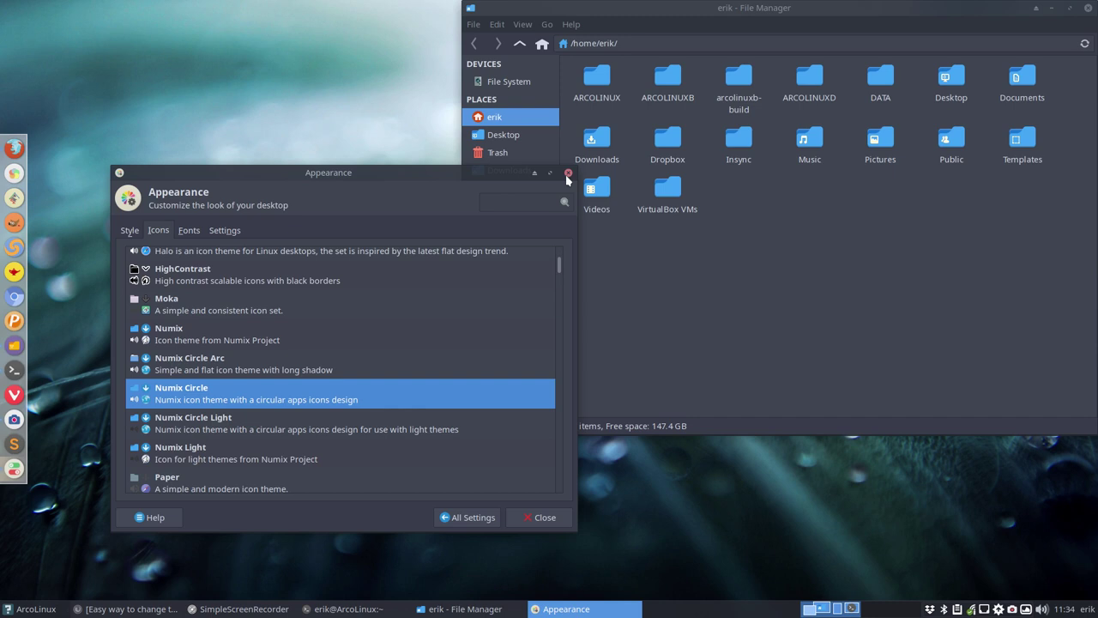
click(567, 175)
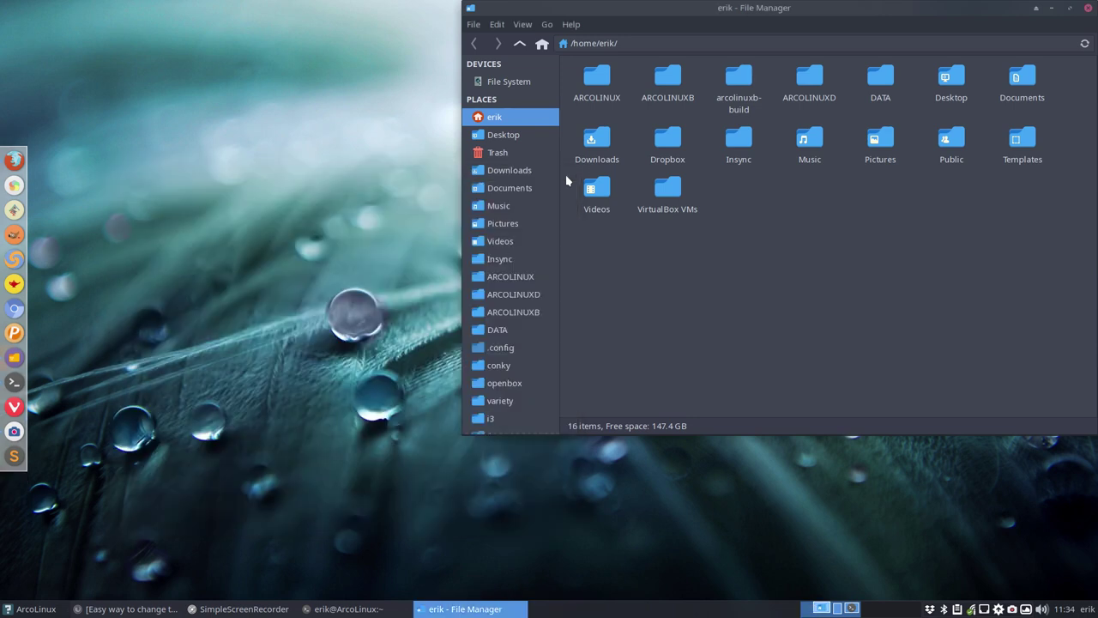
Browse the file system to /usr/share/icons and copy the Numix icon theme folder.
click(496, 81)
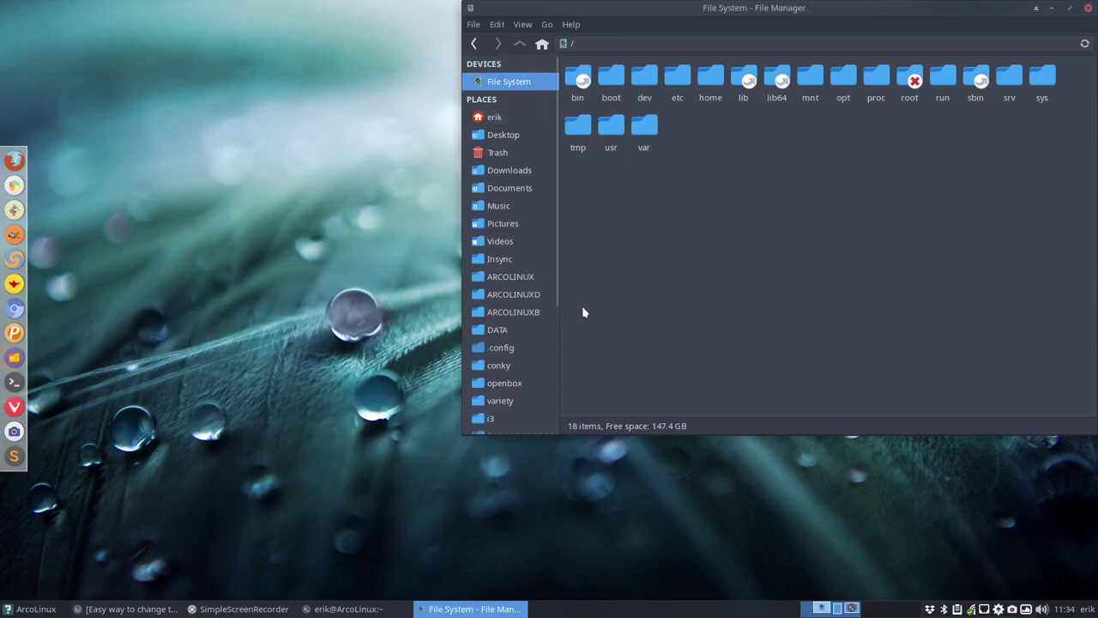
double_click(611, 127)
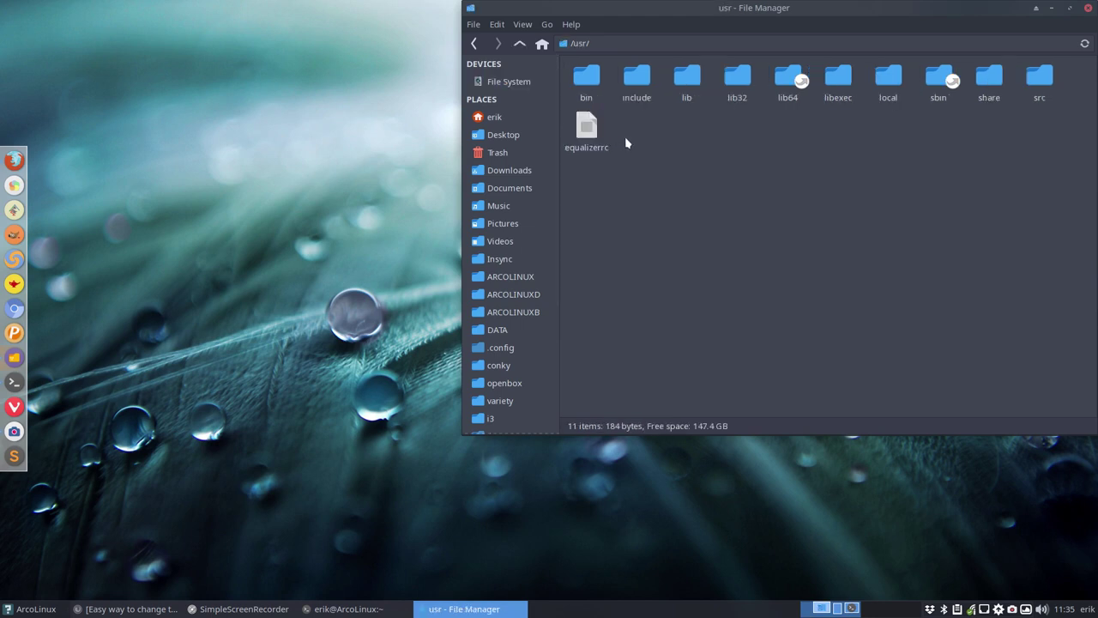
double_click(989, 77)
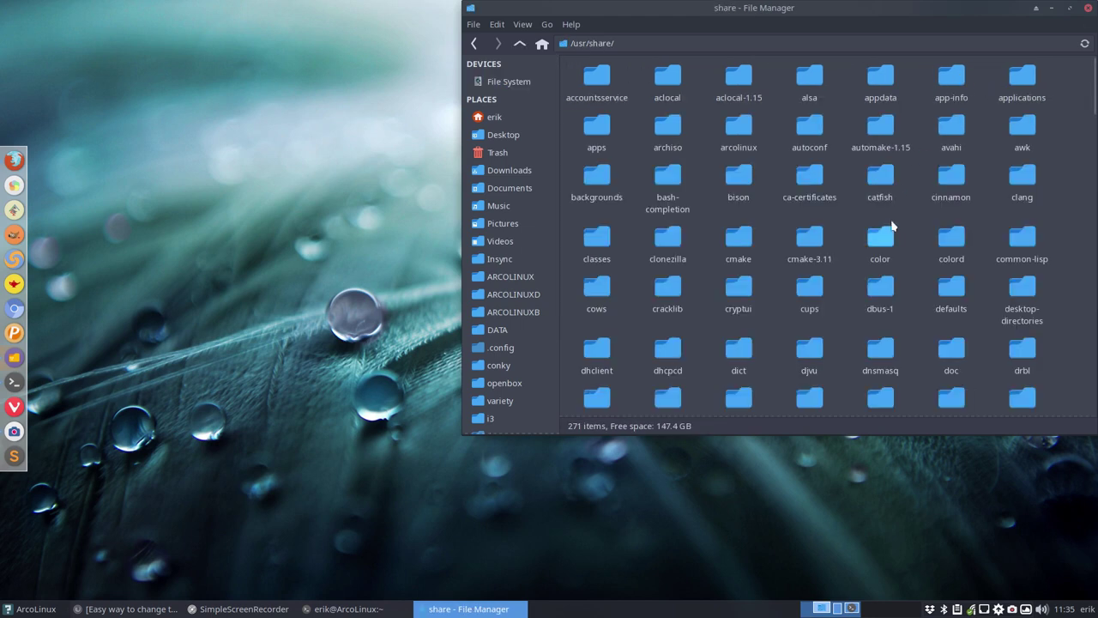
scroll(888, 245, down, 10)
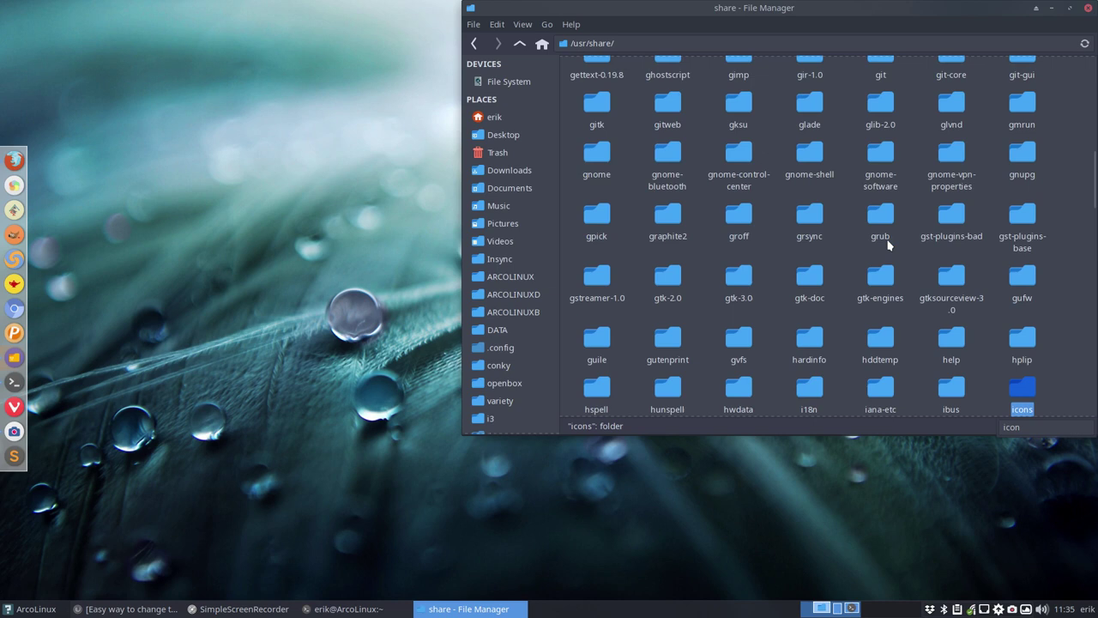
double_click(888, 245)
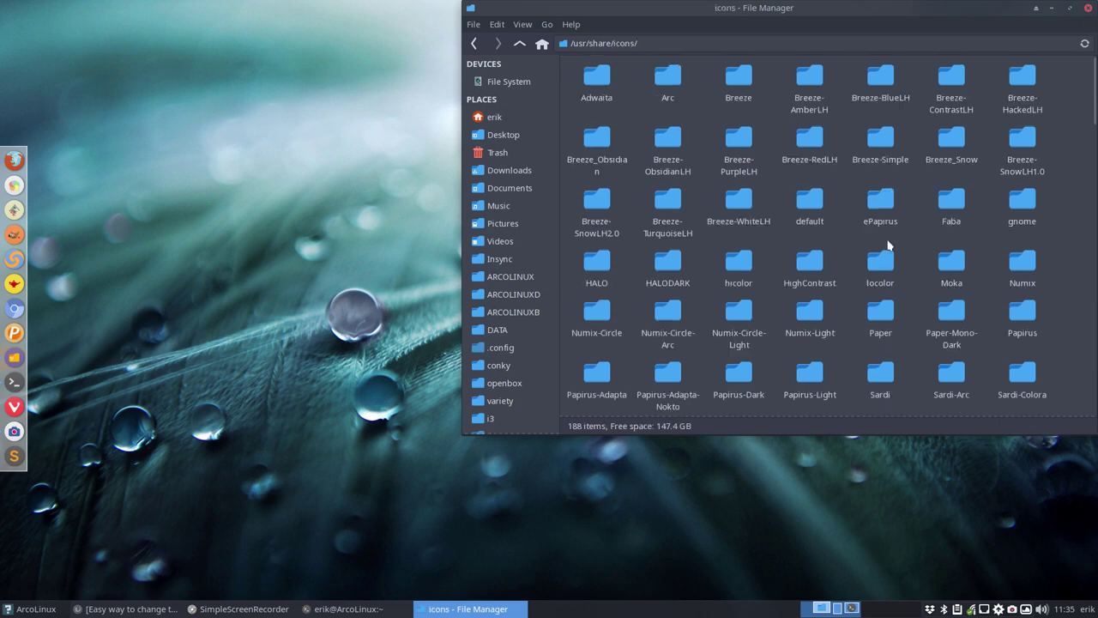
click(1035, 268)
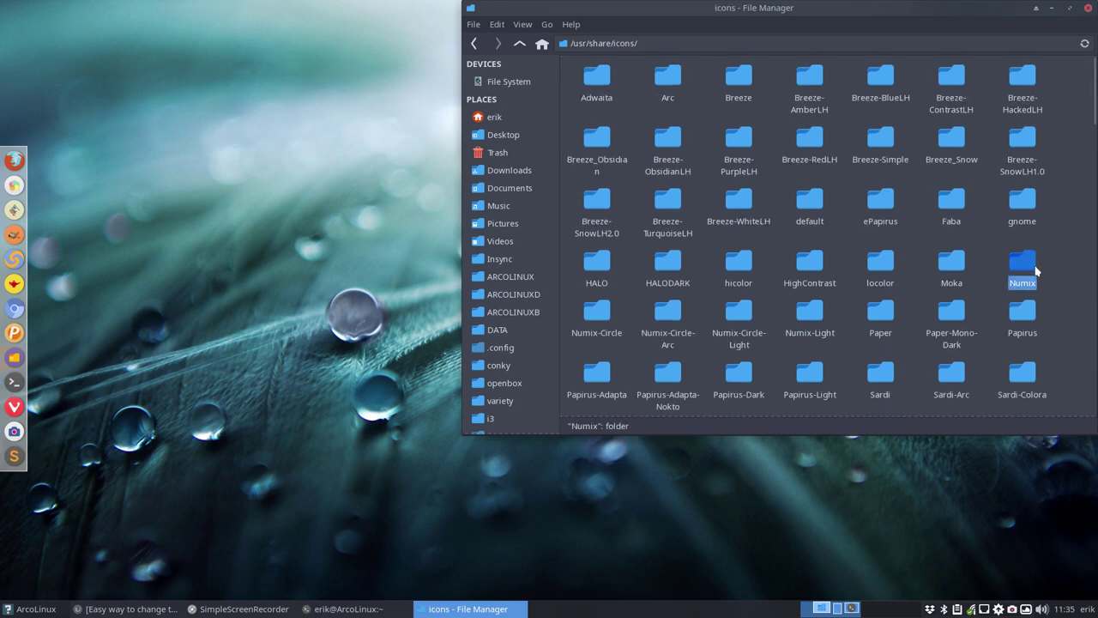
Show the hidden files in the home folder and paste the Numix folder into .icons.
click(511, 117)
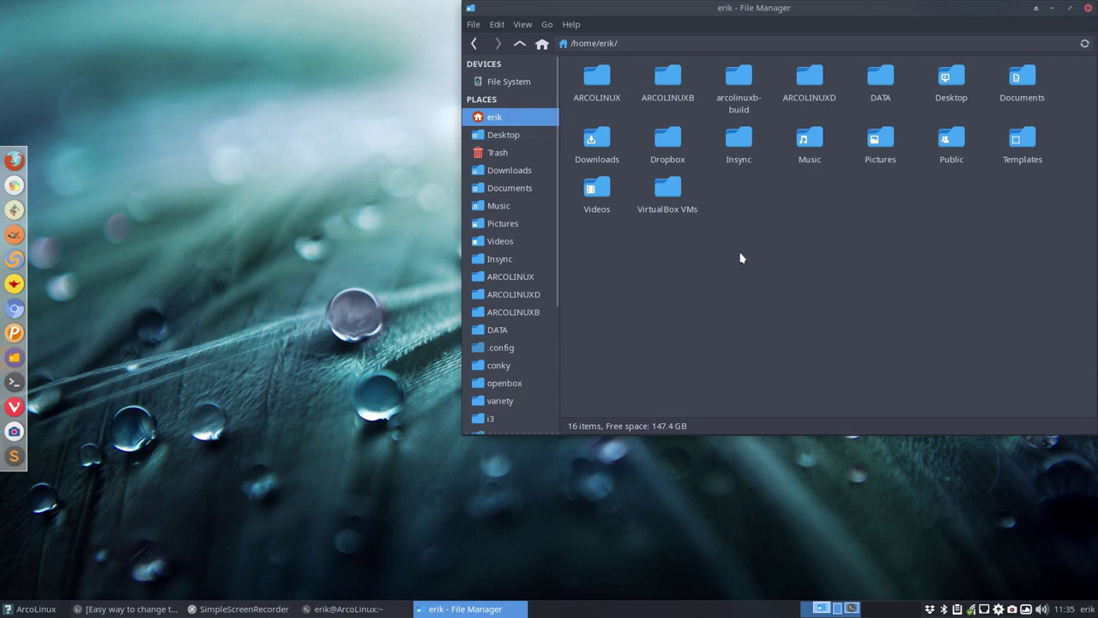
key(ctrl+h)
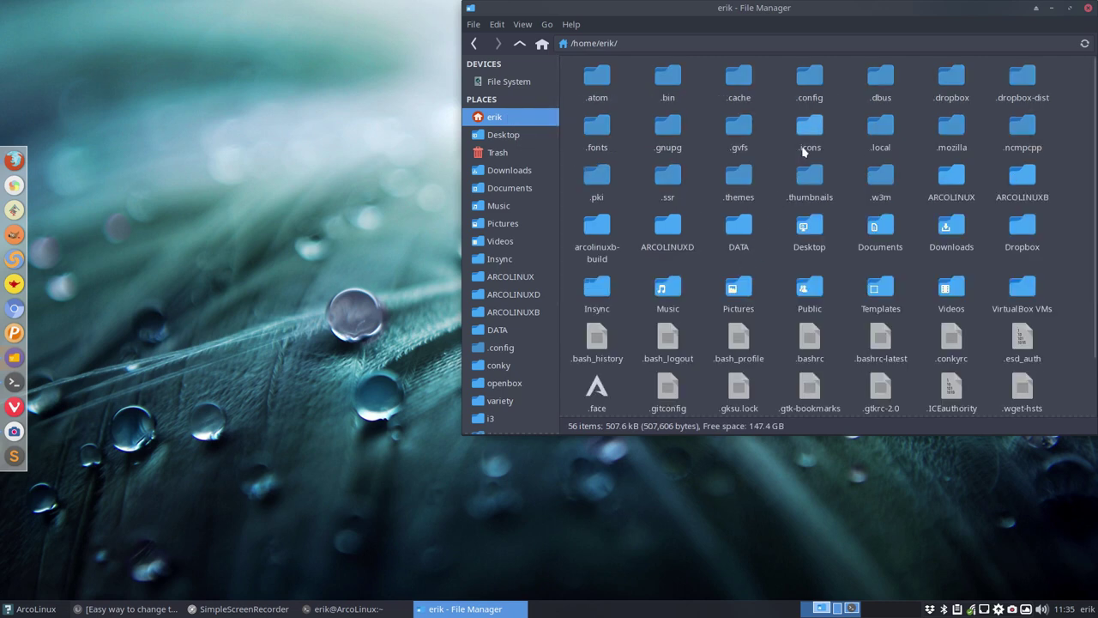
double_click(804, 151)
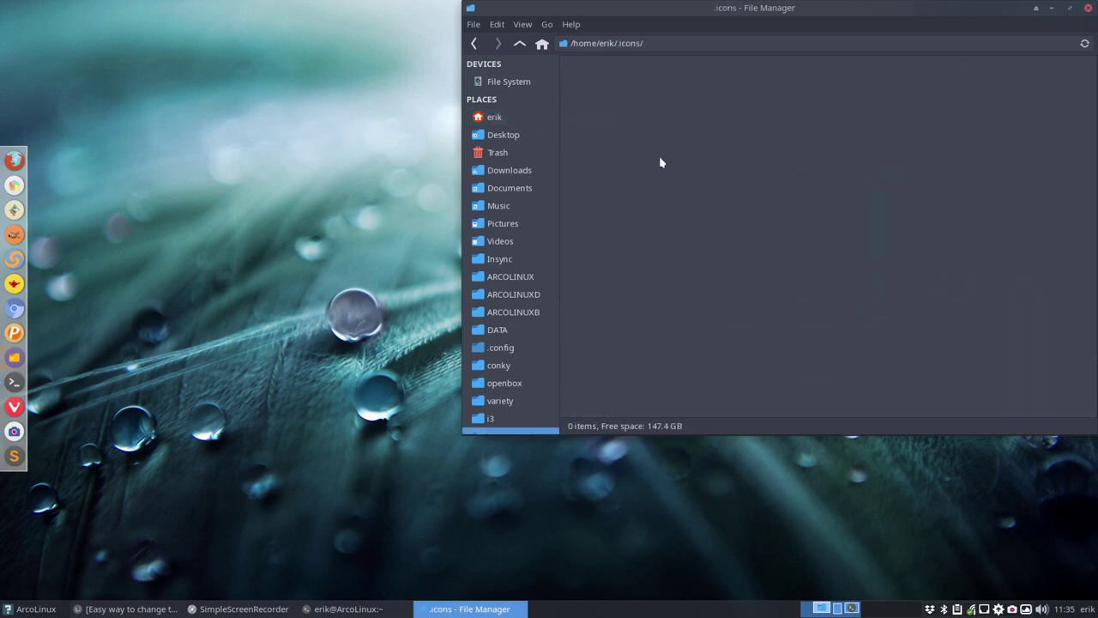
key(ctrl+v)
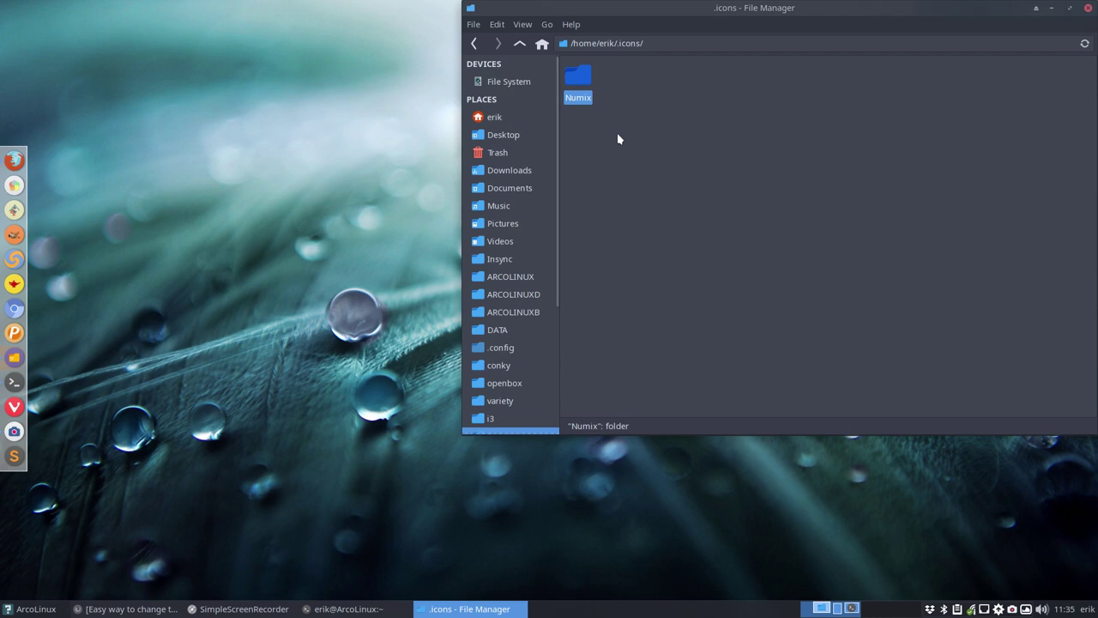
click(618, 137)
Rename the copied Numix folder in .icons as Numix-folders.
click(585, 83)
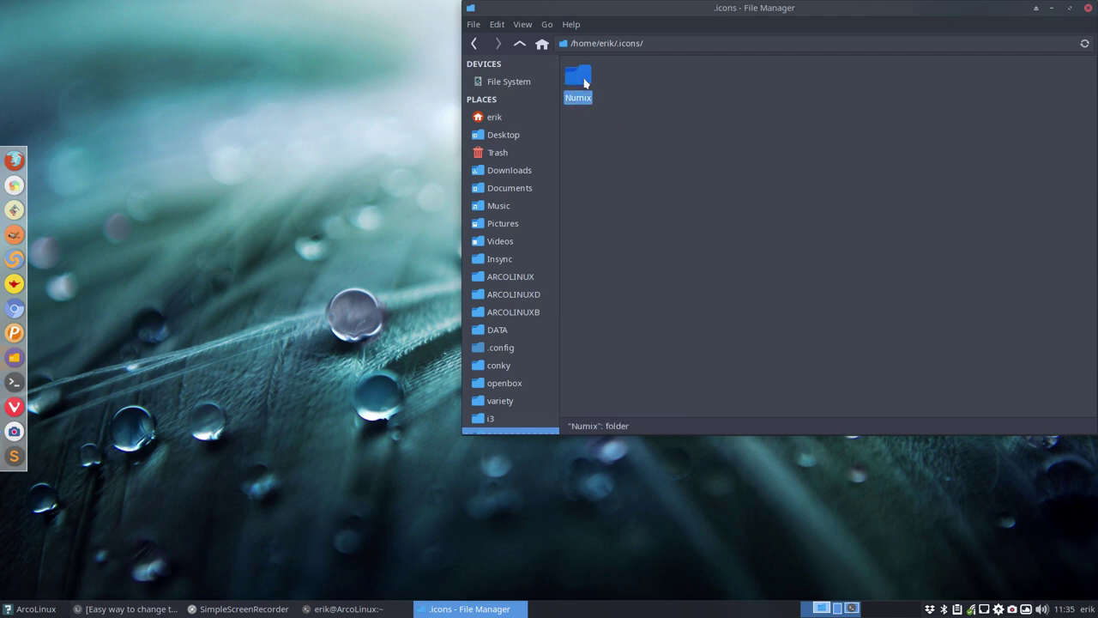
key(F2)
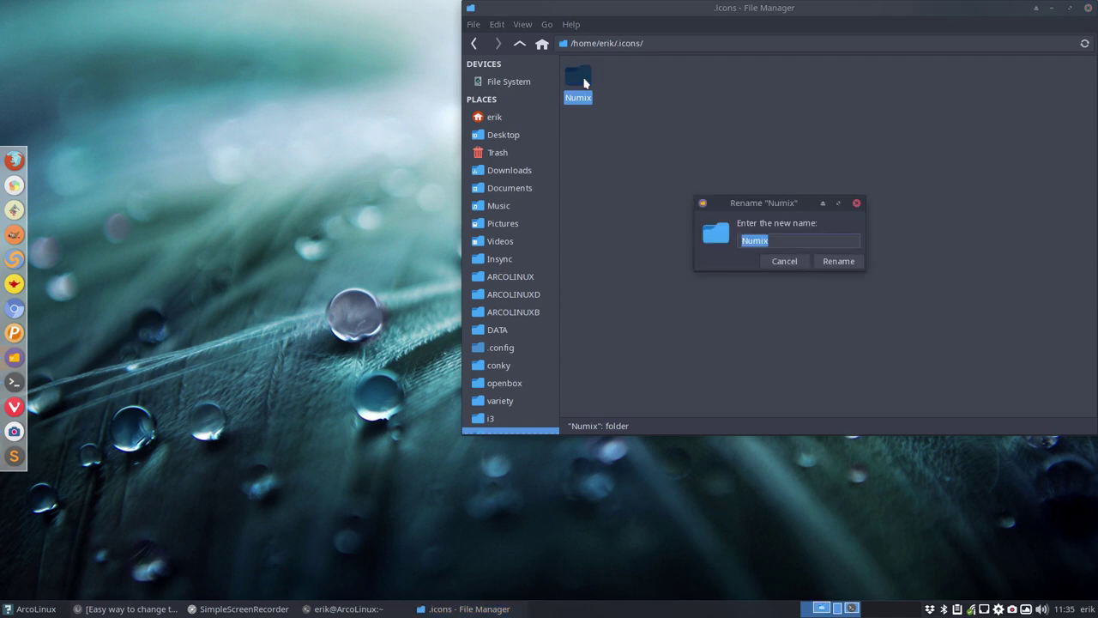
key(End)
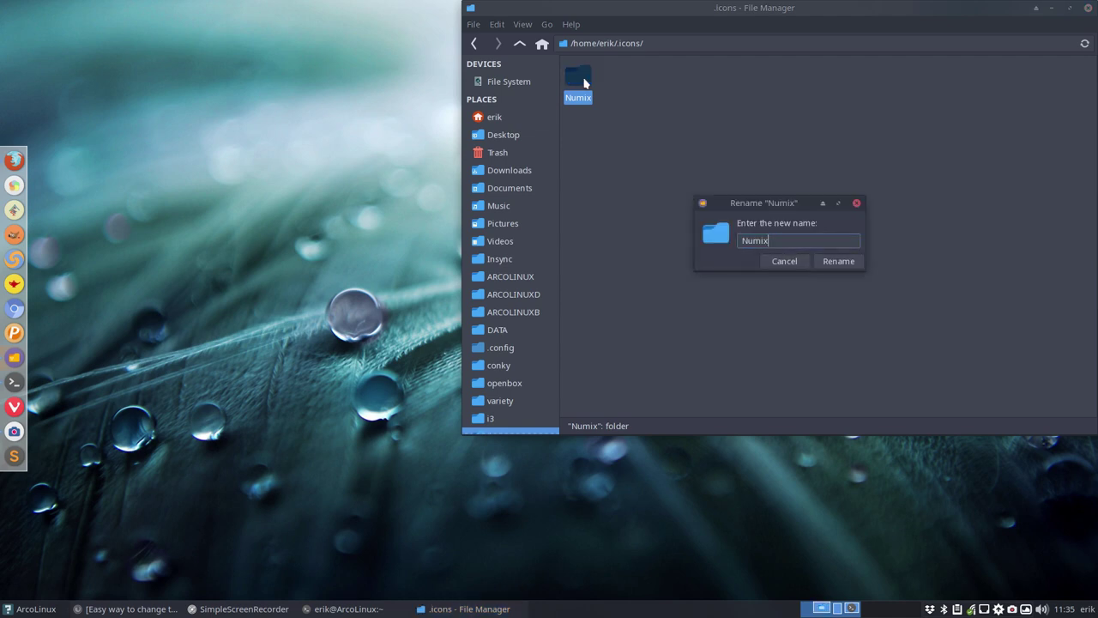
text(-)
key(BackSpace)
key(BackSpace)
key(BackSpace)
key(BackSpace)
key(BackSpace)
key(BackSpace)
text(Sardi)
key(BackSpace)
key(BackSpace)
key(BackSpace)
key(BackSpace)
key(BackSpace)
text(Numix-folders)
key(Return)
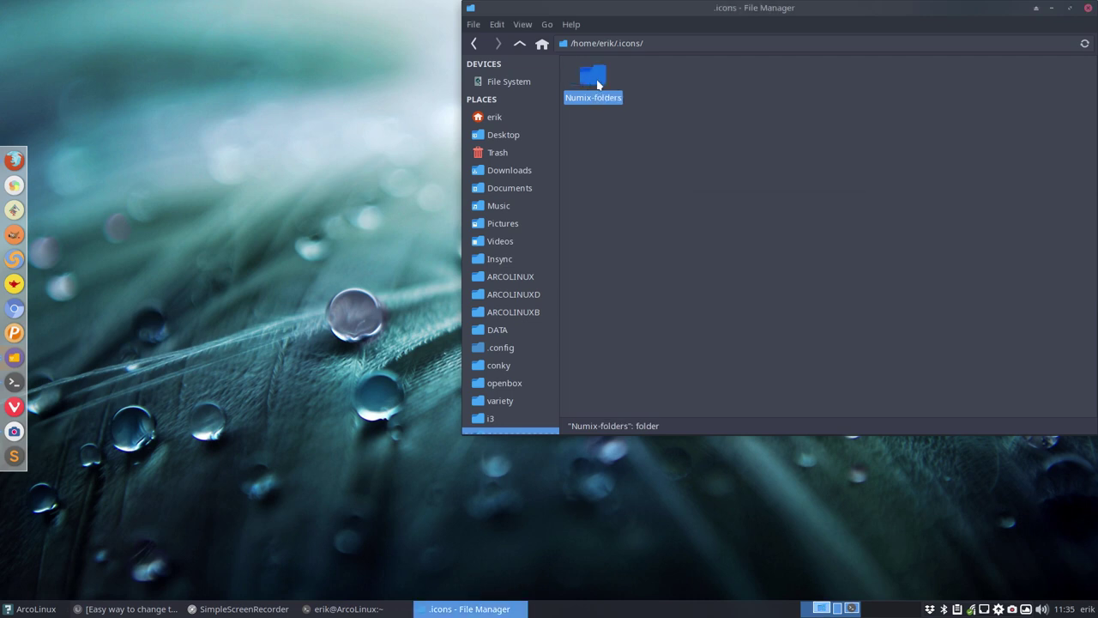
Open the Numix-folders folder and delete its icon-theme.cache file.
double_click(594, 79)
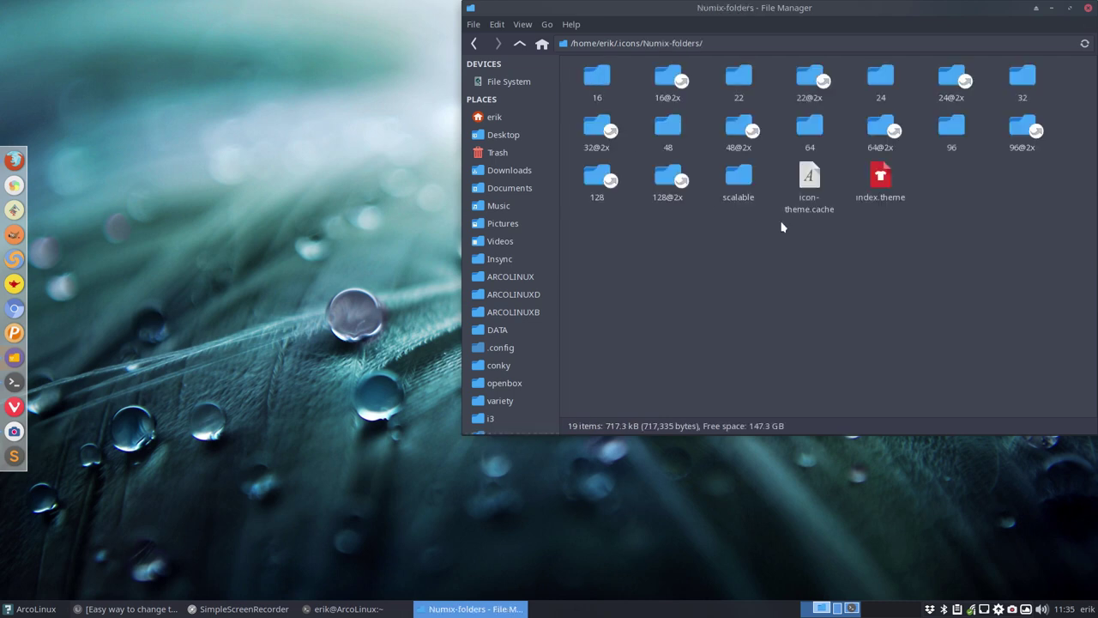
click(807, 182)
key(Delete)
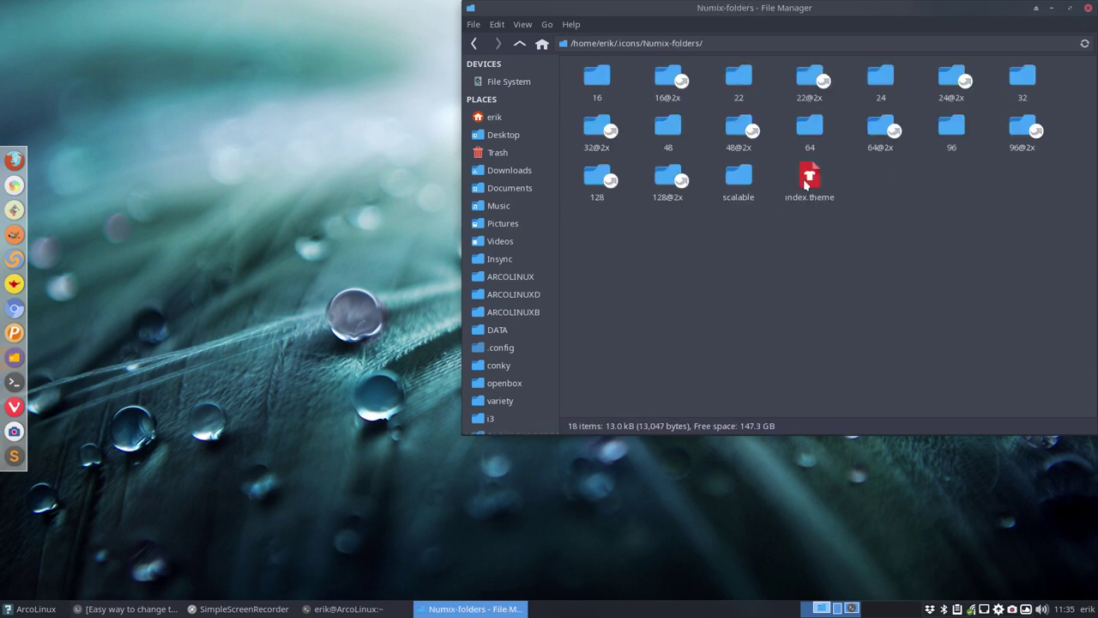
Open index.theme in the text editor, set the theme's Name to Numix-folders, and save the file.
click(807, 182)
double_click(806, 182)
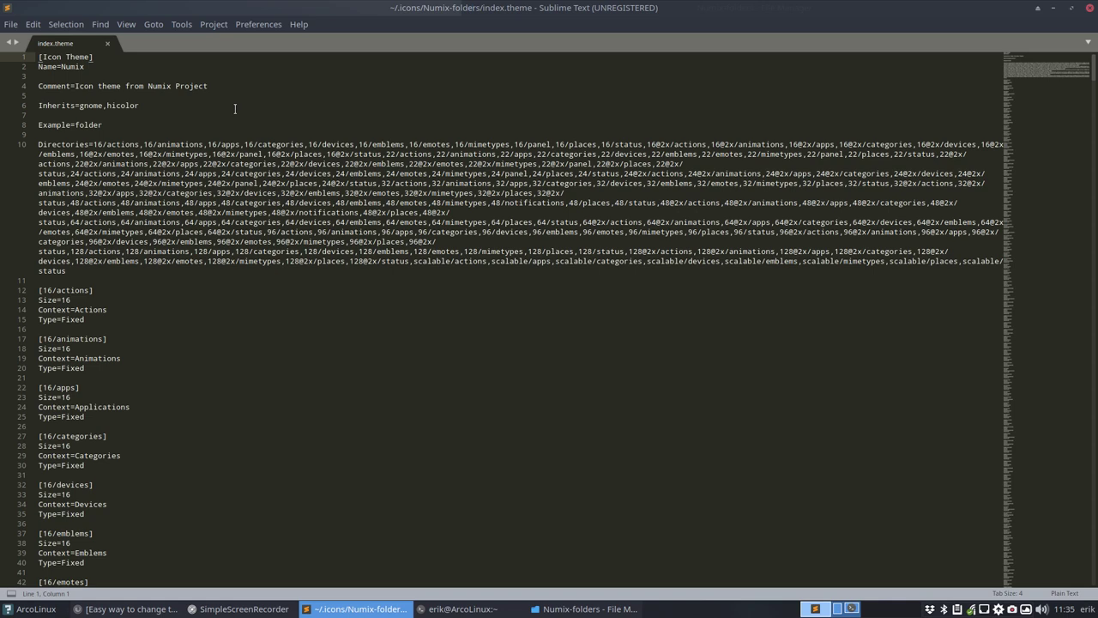
drag(125, 66, 124, 72)
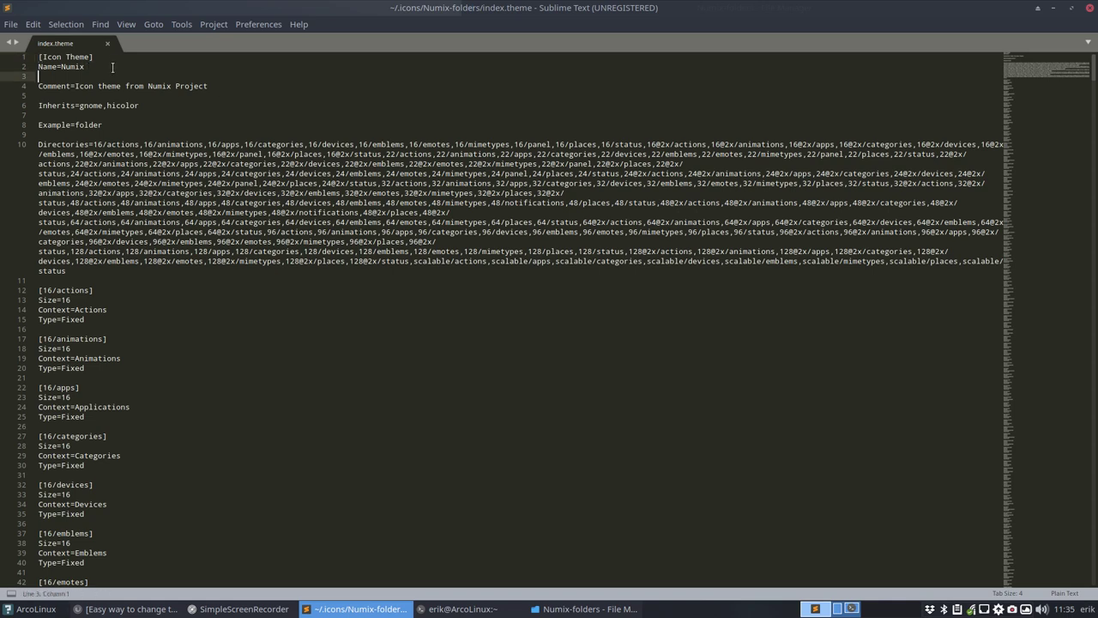
click(112, 65)
text(-folders)
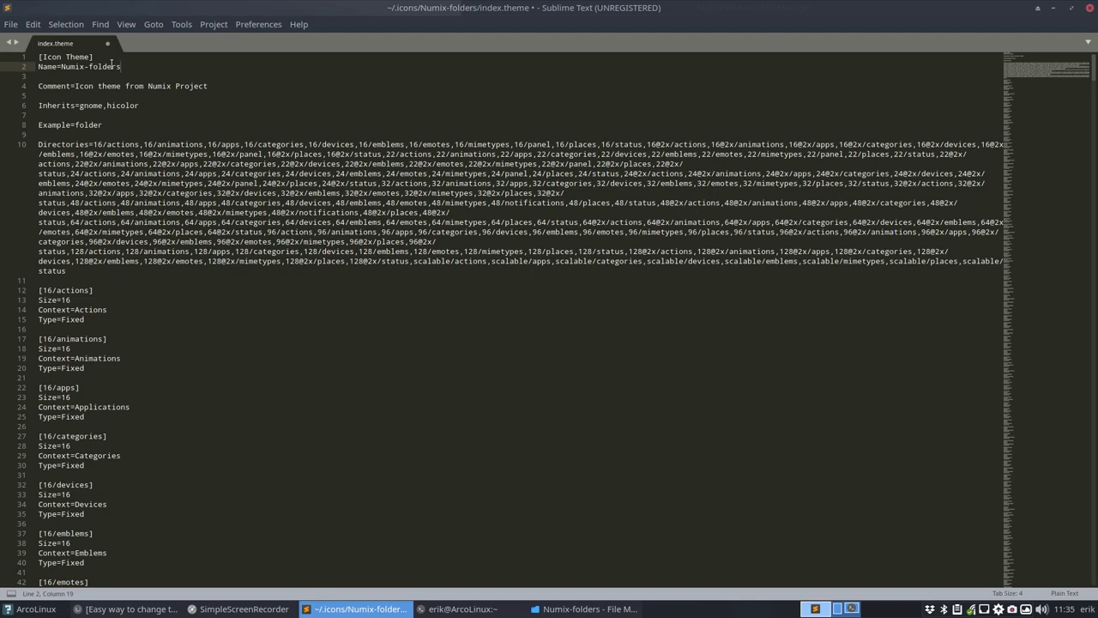
key(ctrl+s)
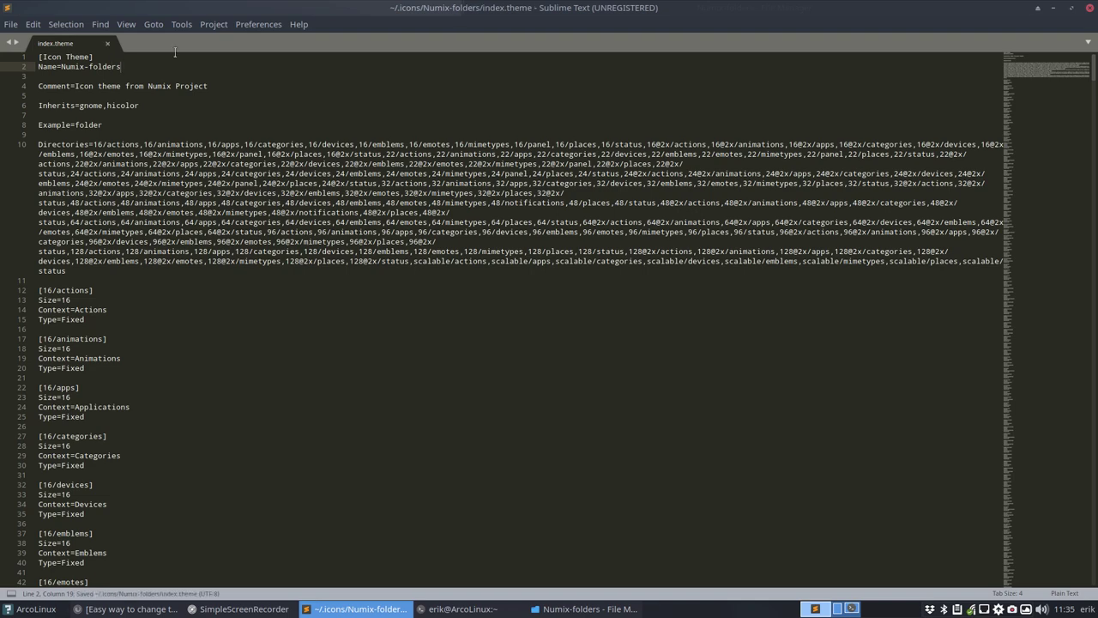
Shrink the editor window and insert Sardi-Mono before gnome in the Inherits line of index.theme.
drag(277, 3, 486, 149)
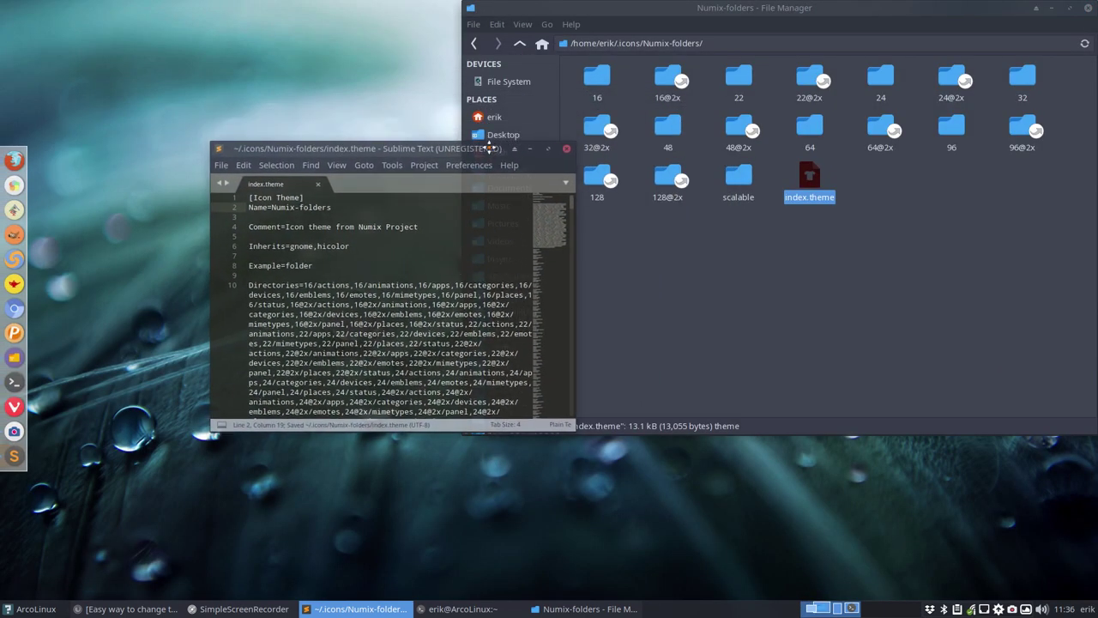
click(291, 251)
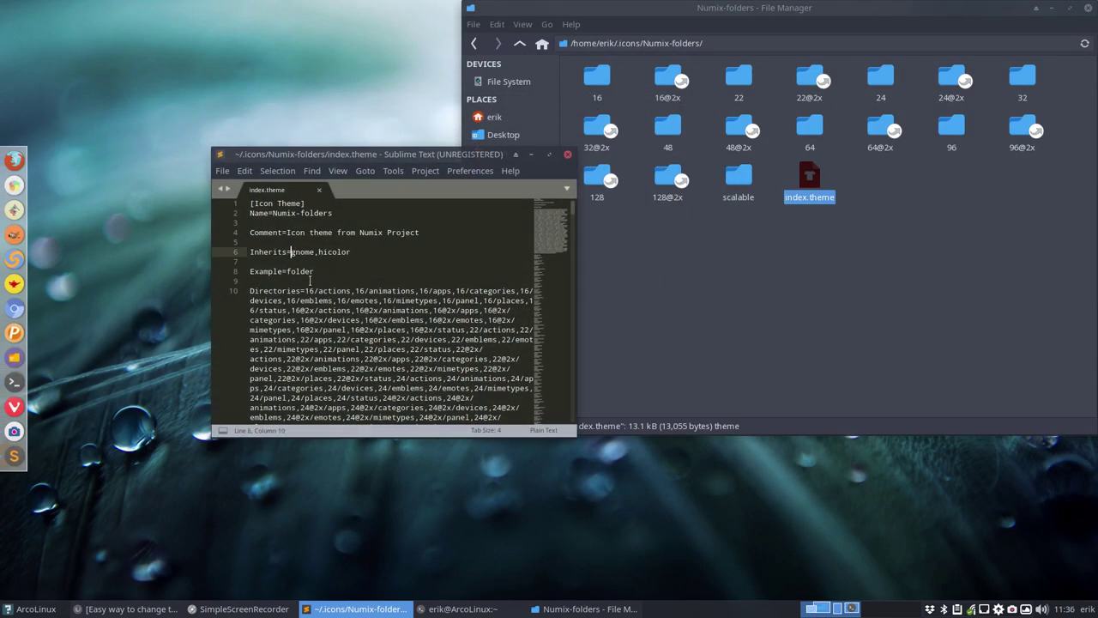
text(Sardi)
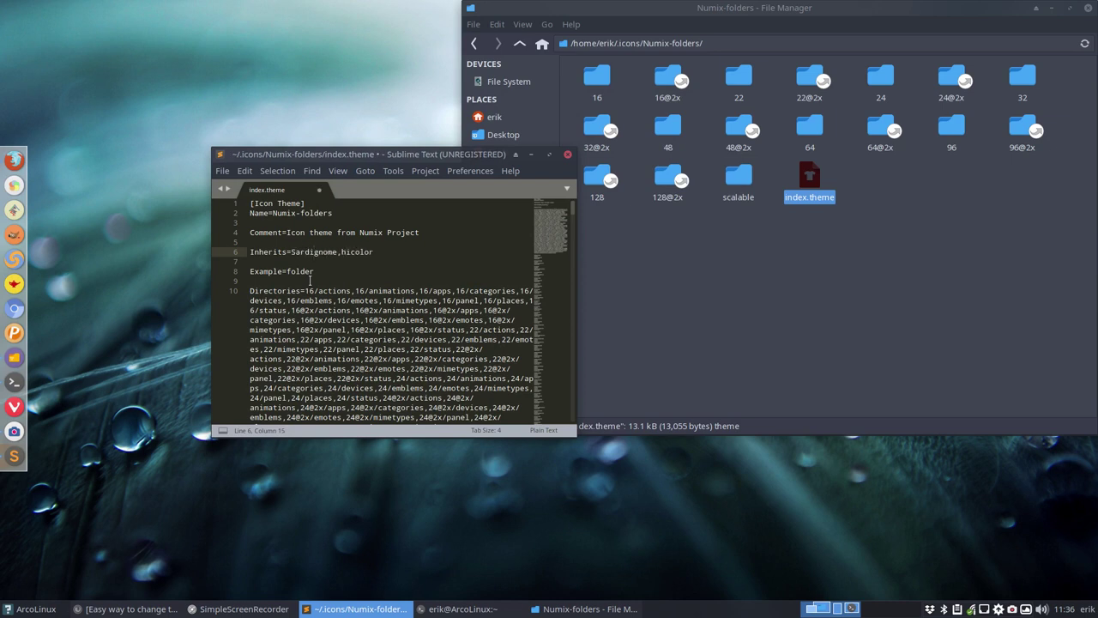
text(-Mon)
text(o,)
key(BackSpace)
drag(292, 252, 338, 252)
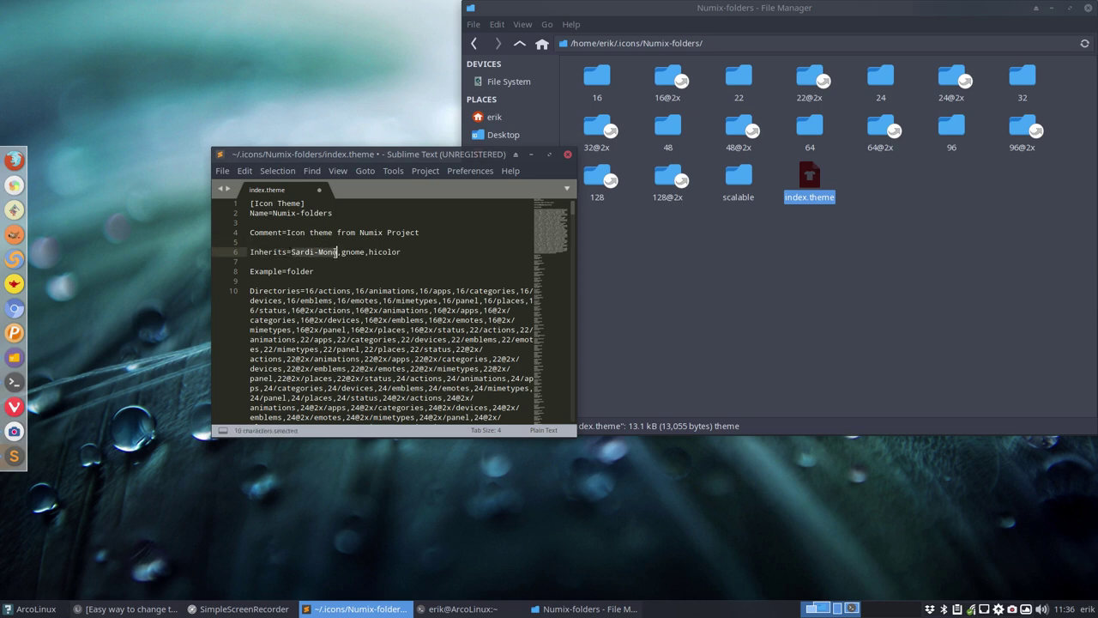
click(312, 254)
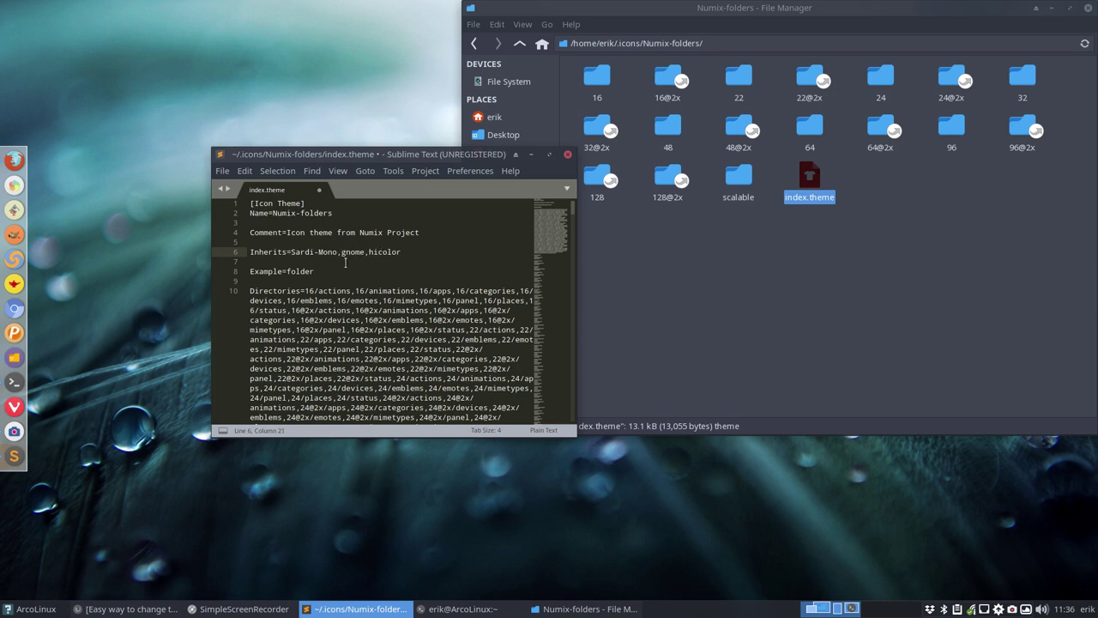
Add Sardi after Sardi-Mono in the Inherits line and close the text editor.
text(Sardi,)
double_click(320, 254)
click(328, 251)
drag(339, 252, 291, 251)
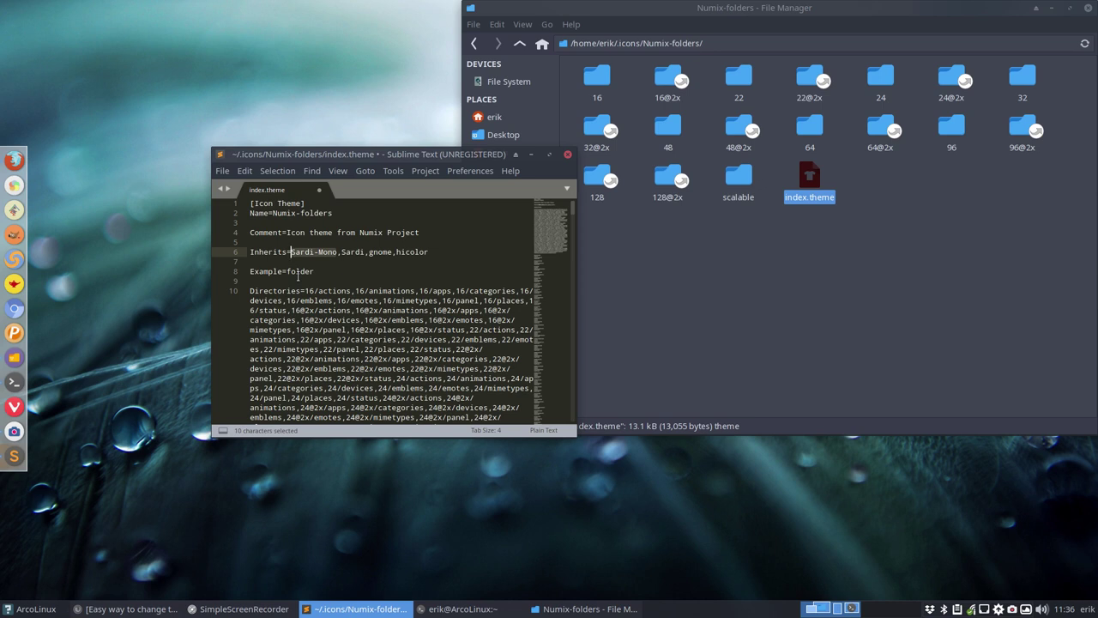
click(304, 252)
click(567, 154)
Delete every subfolder except places from the Numix-folders 16 folder and return to the theme folder.
click(743, 276)
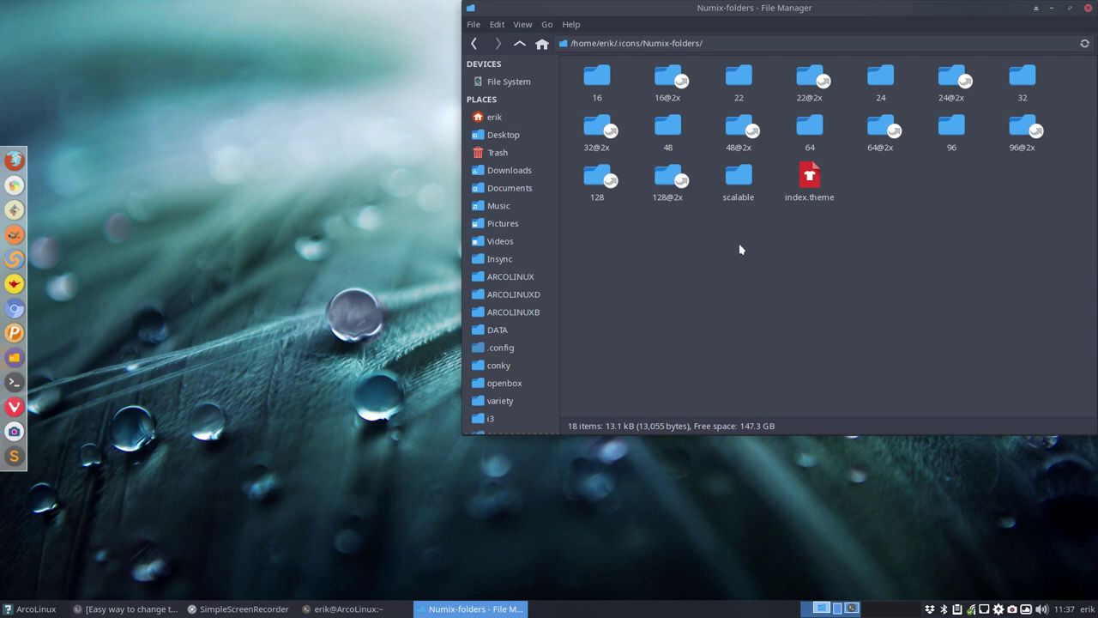
click(601, 78)
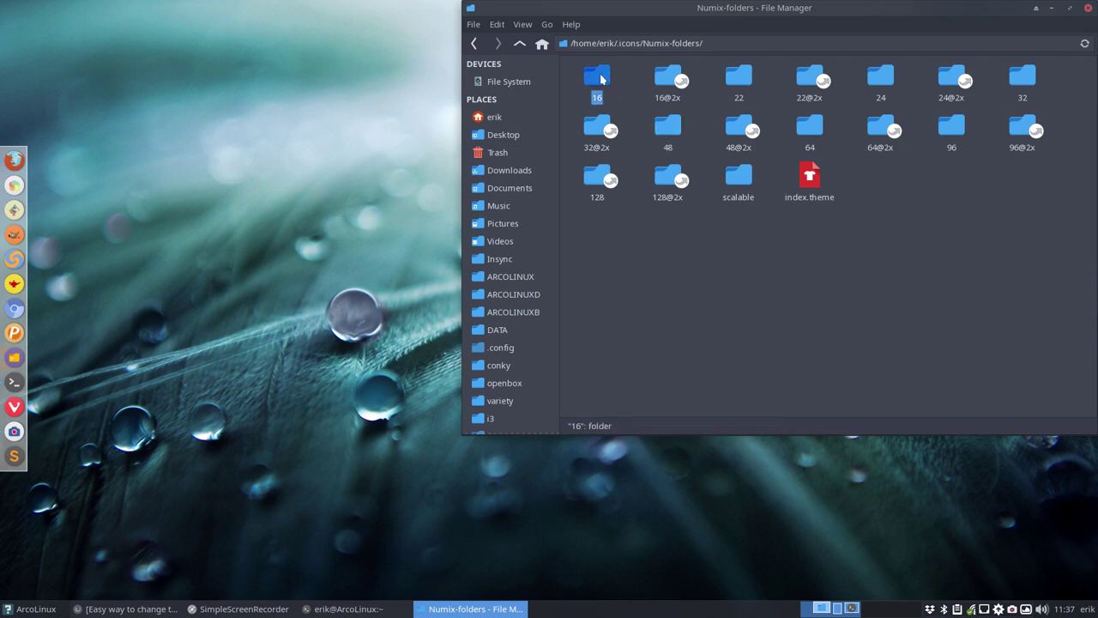
double_click(601, 79)
key(ctrl+a)
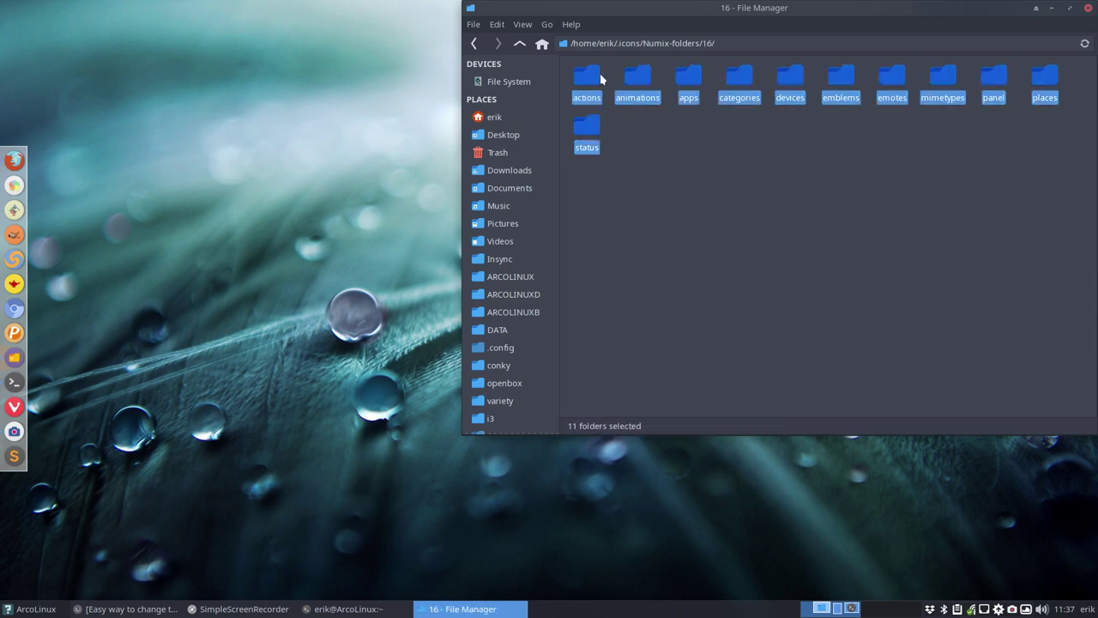
ctrl+click(1043, 83)
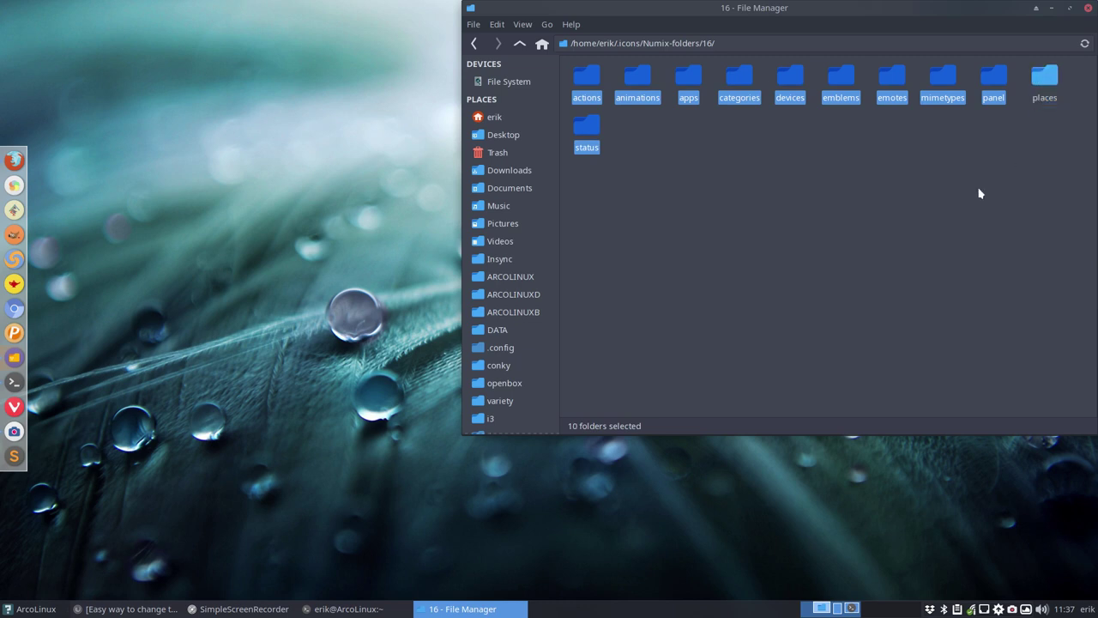
key(Delete)
click(519, 43)
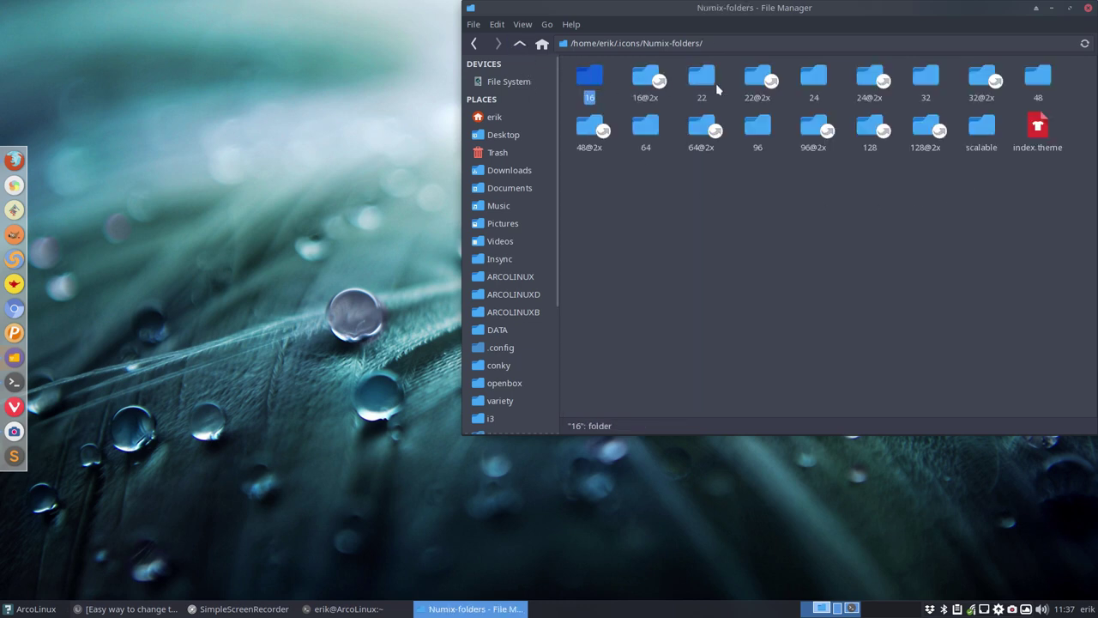
Examine the SVG icons kept in the 16/places folder and return to the Numix-folders folder.
double_click(631, 85)
double_click(578, 83)
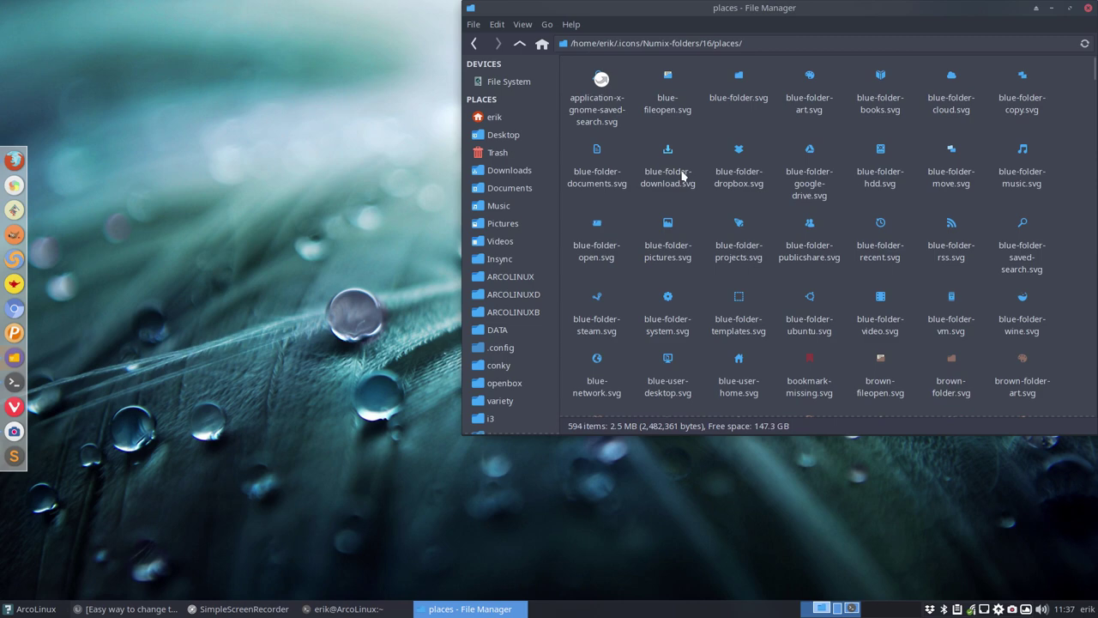
scroll(681, 176, down, 5)
scroll(681, 176, down, 15)
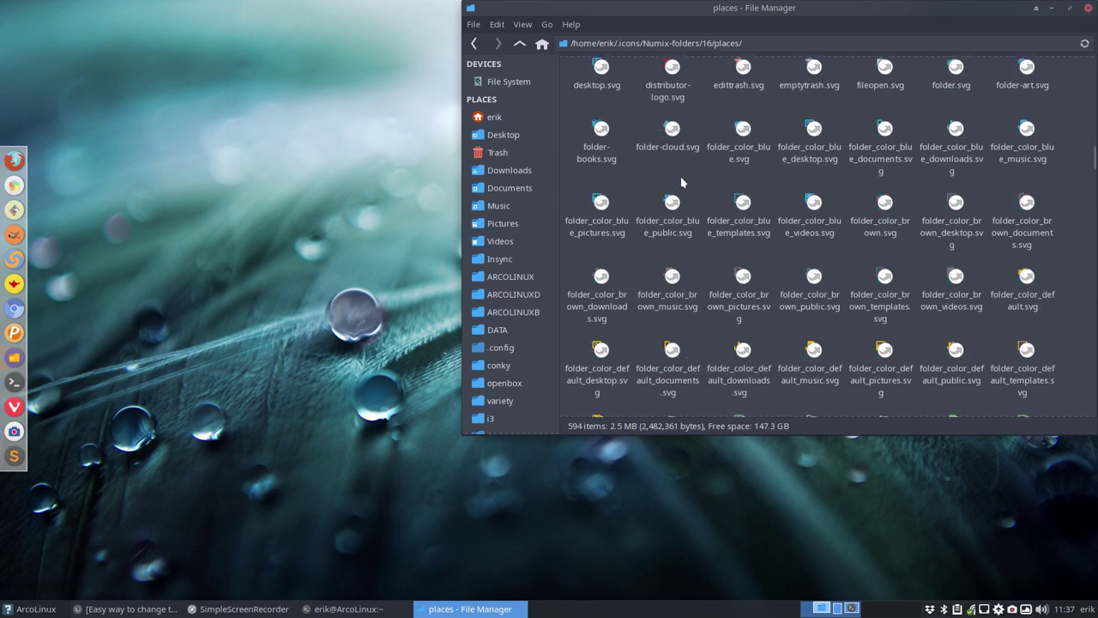
click(520, 44)
click(520, 44)
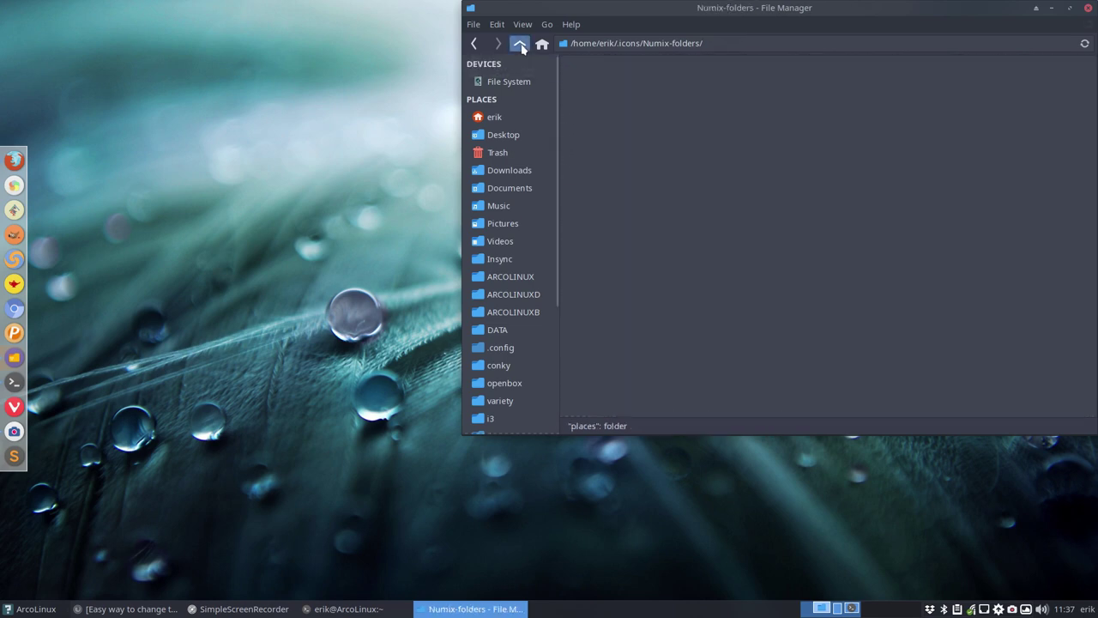
Delete every subfolder except places from the Numix-folders 22 folder and return to the theme folder.
double_click(706, 84)
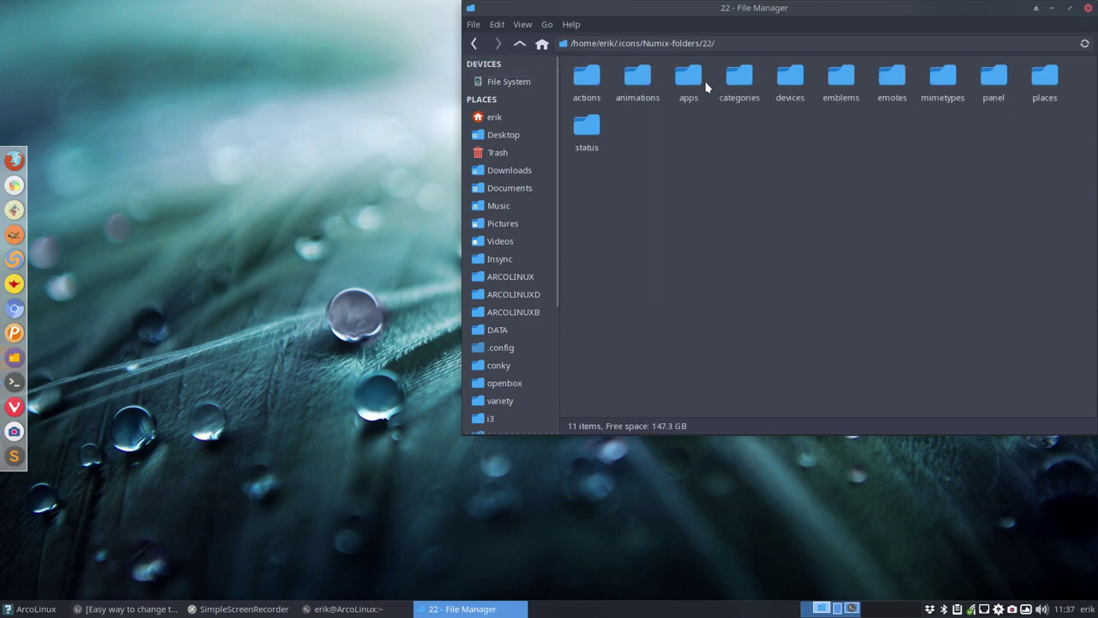
key(ctrl+a)
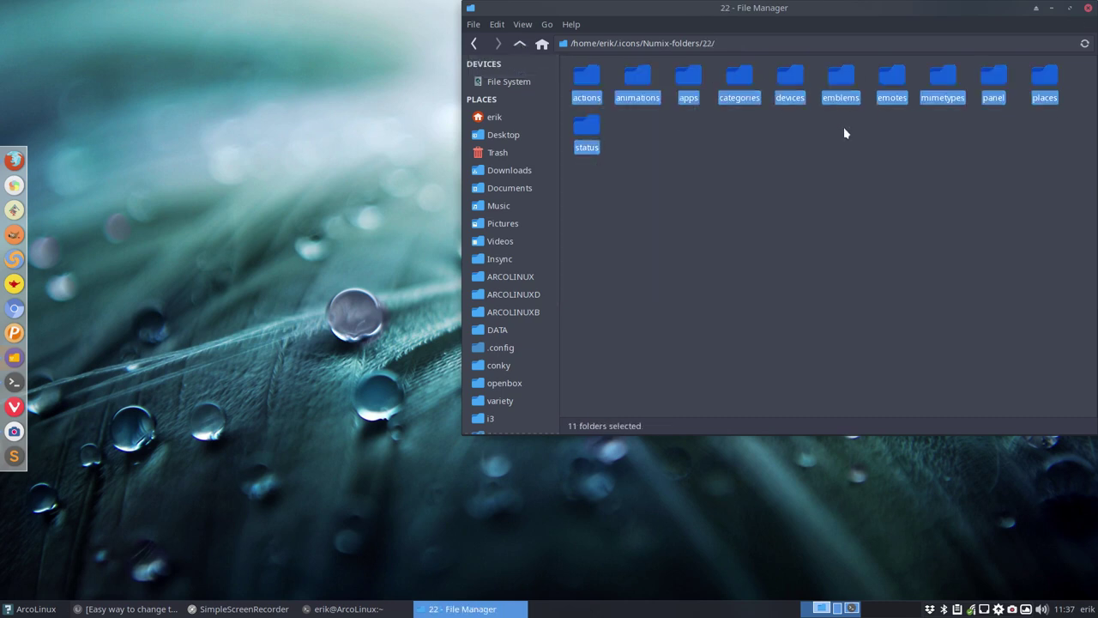
ctrl+click(1051, 79)
key(Delete)
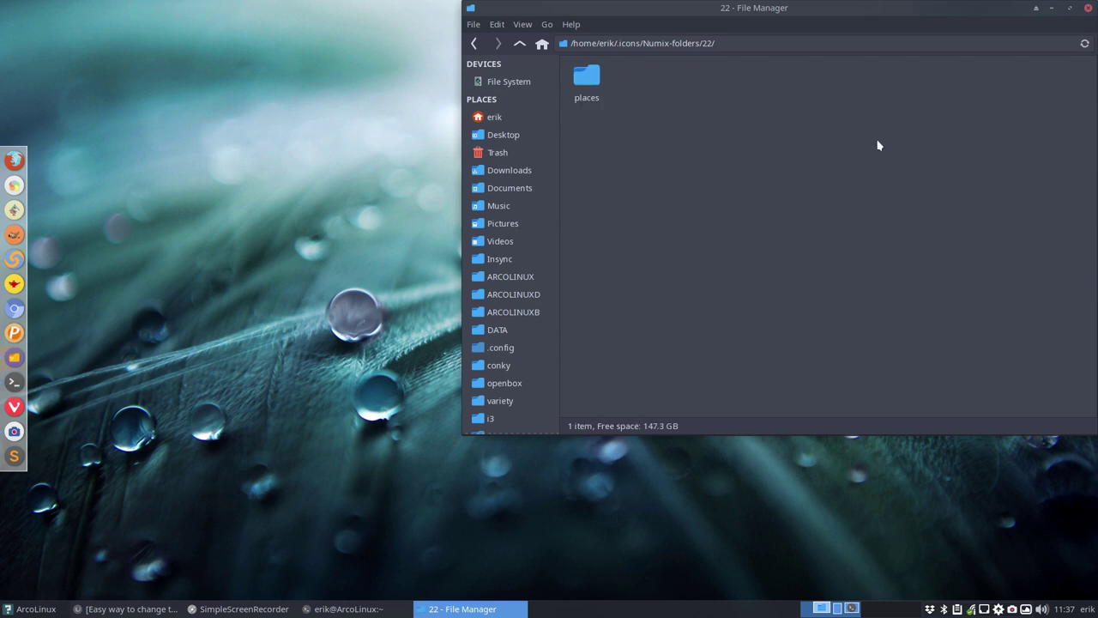
click(519, 42)
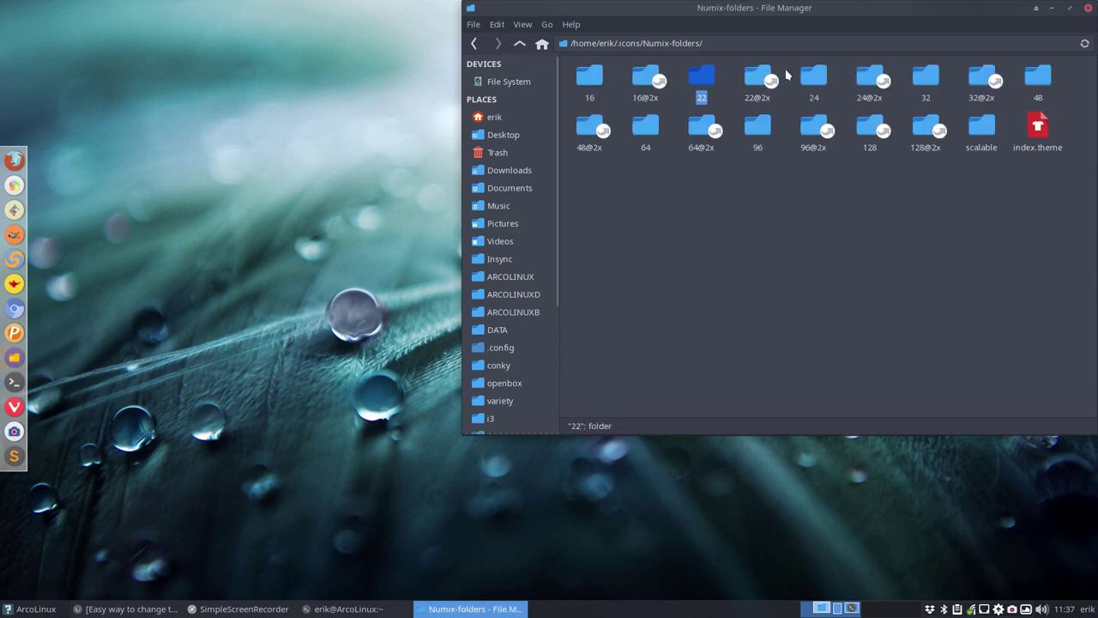
Delete every subfolder except places from the Numix-folders 24 folder and return to the theme folder.
double_click(812, 77)
key(ctrl+a)
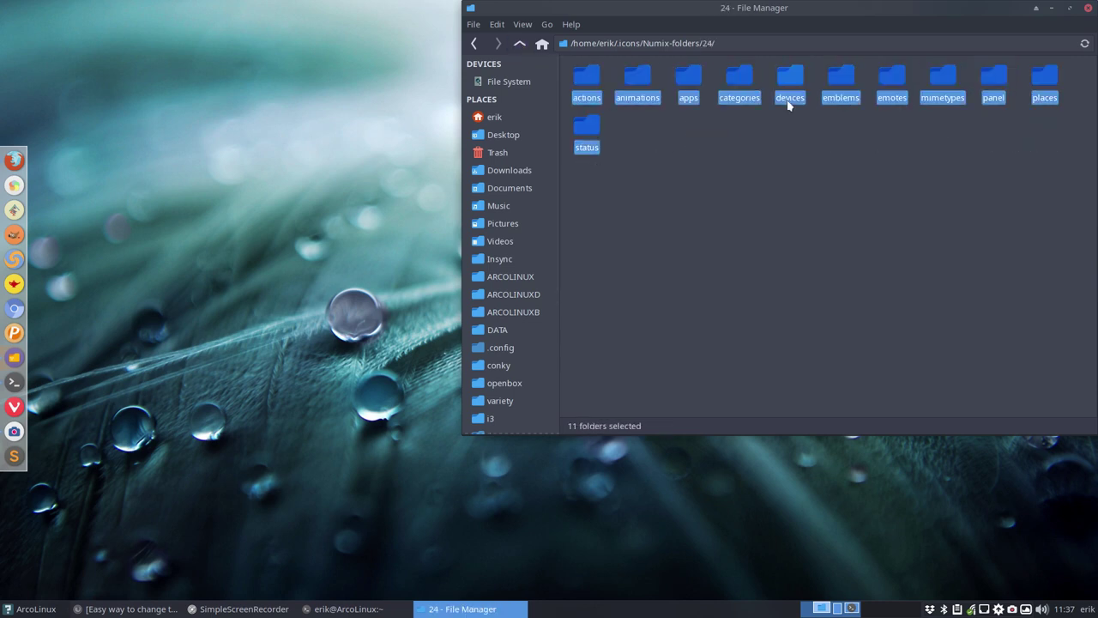
ctrl+click(1045, 79)
key(Delete)
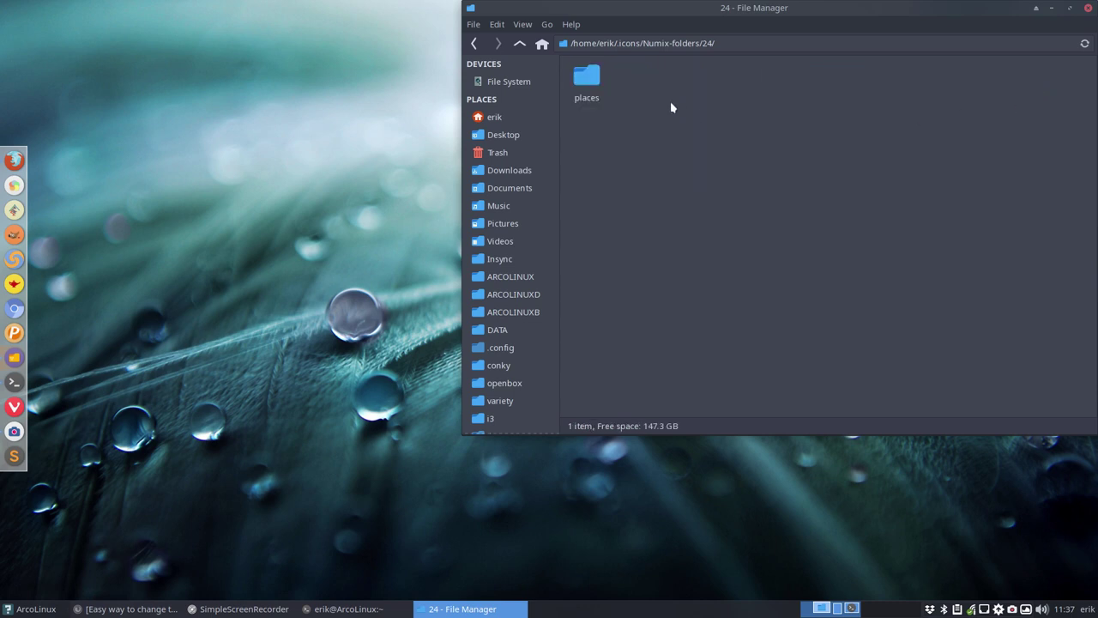
click(519, 43)
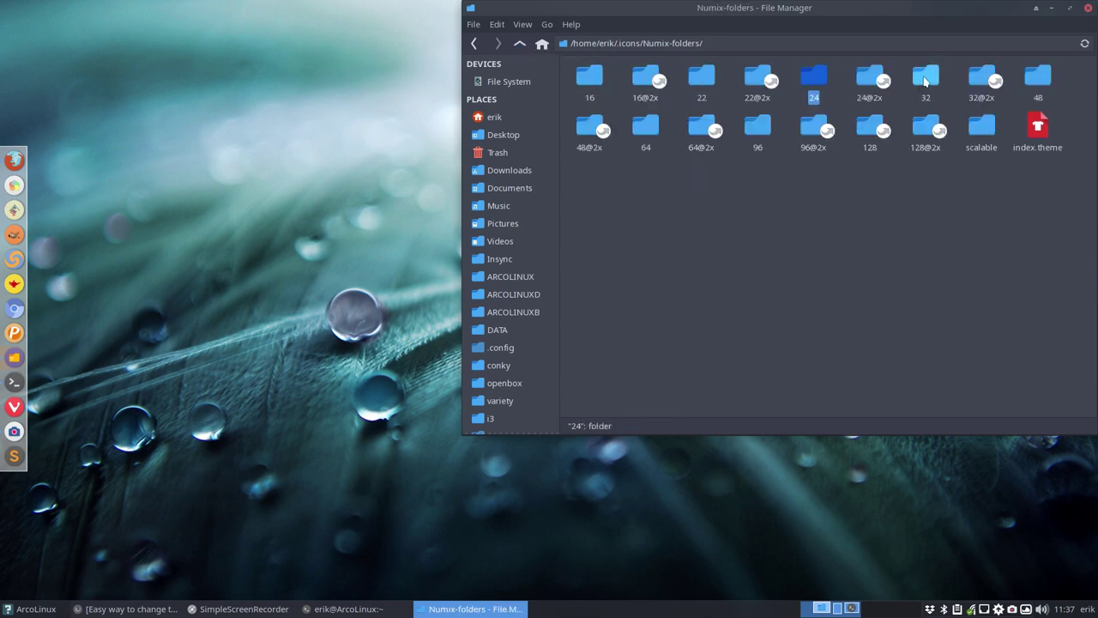
Delete every subfolder except places from the Numix-folders 32 folder and return to the theme folder.
double_click(925, 81)
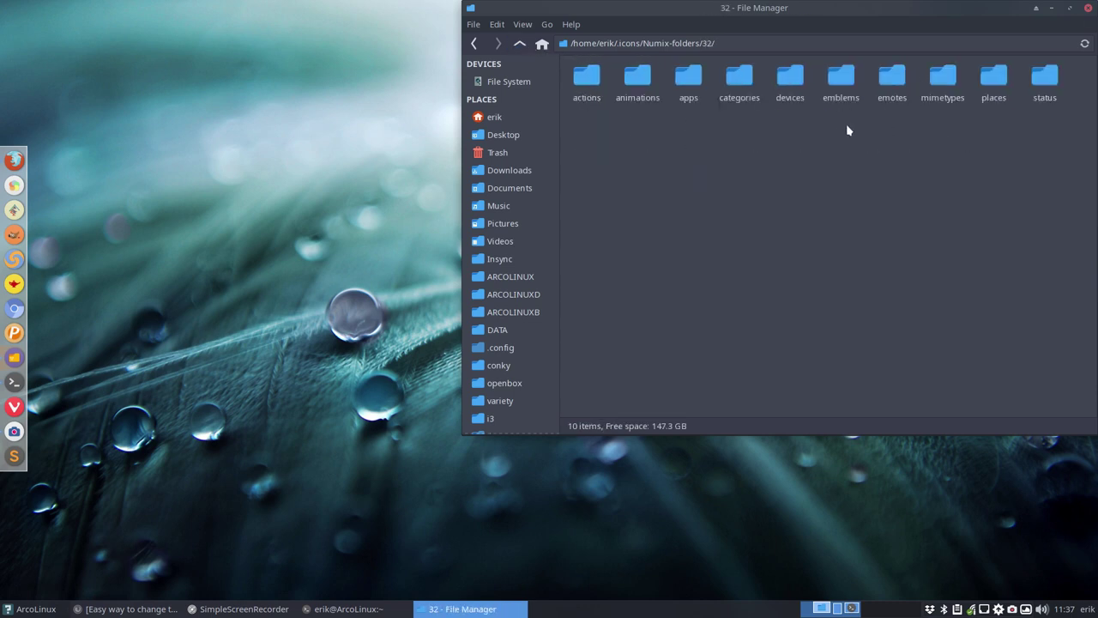
key(ctrl+a)
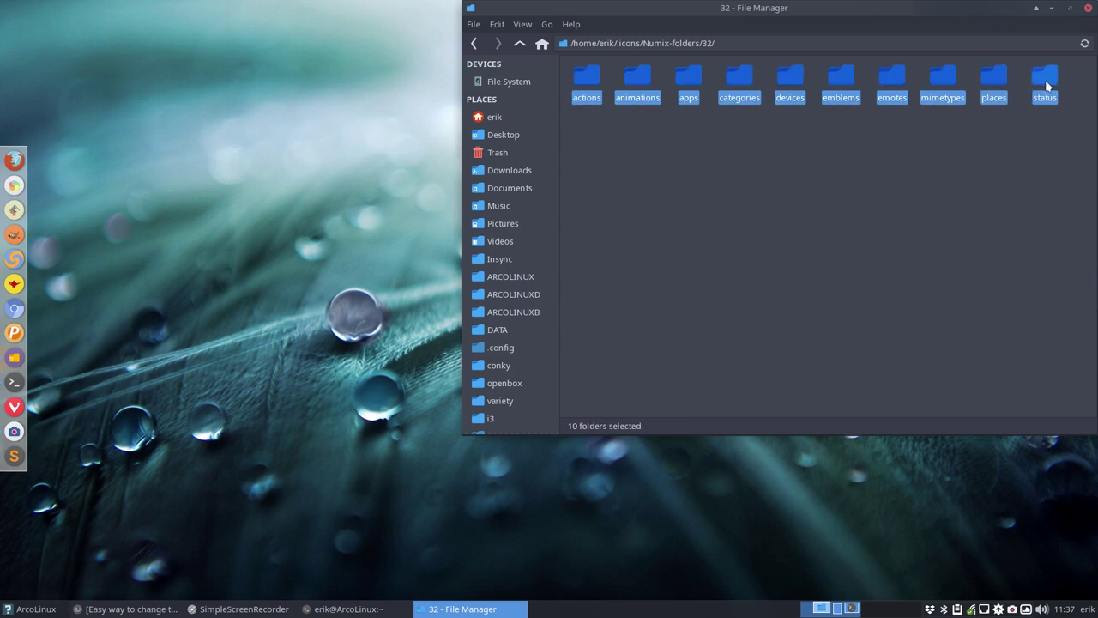
ctrl+click(998, 82)
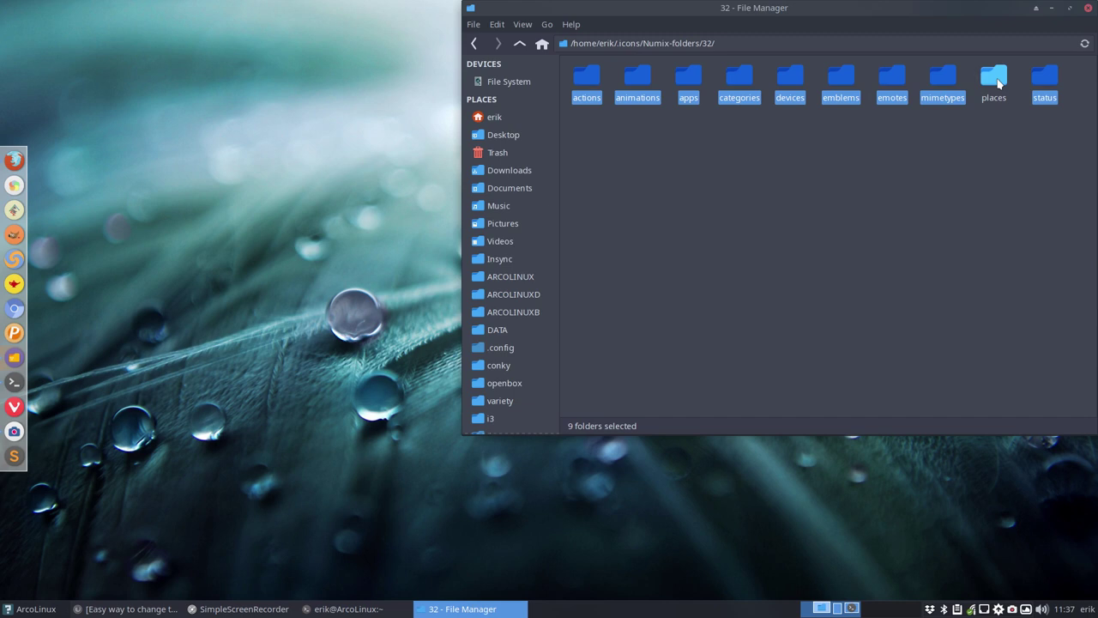
key(Delete)
click(520, 43)
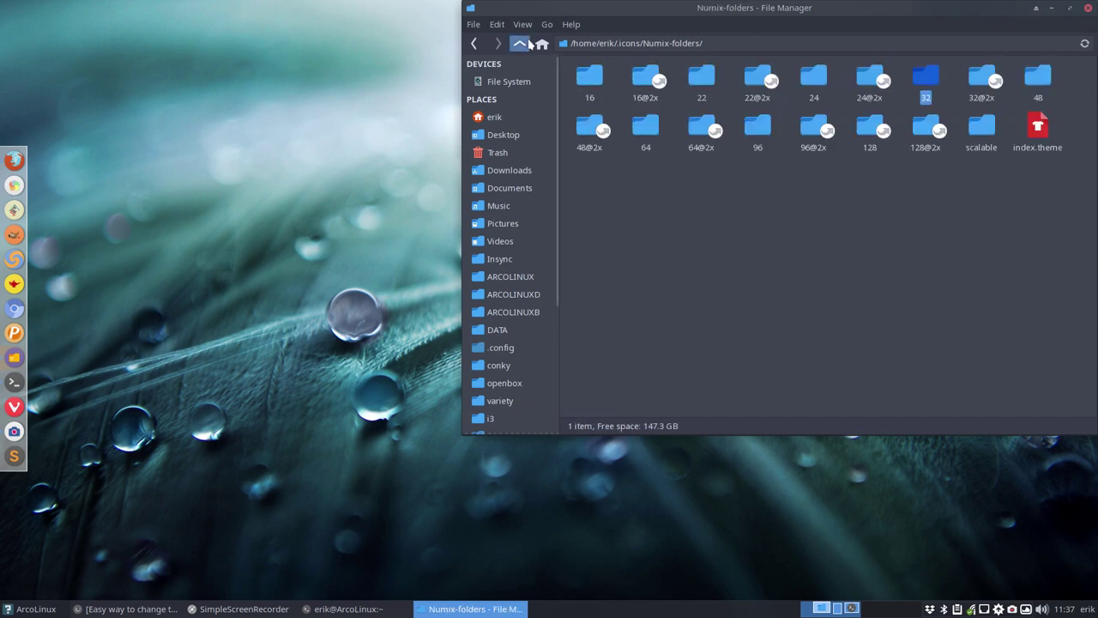
Delete every subfolder except places from the Numix-folders 48 folder and return to the theme folder.
double_click(1039, 78)
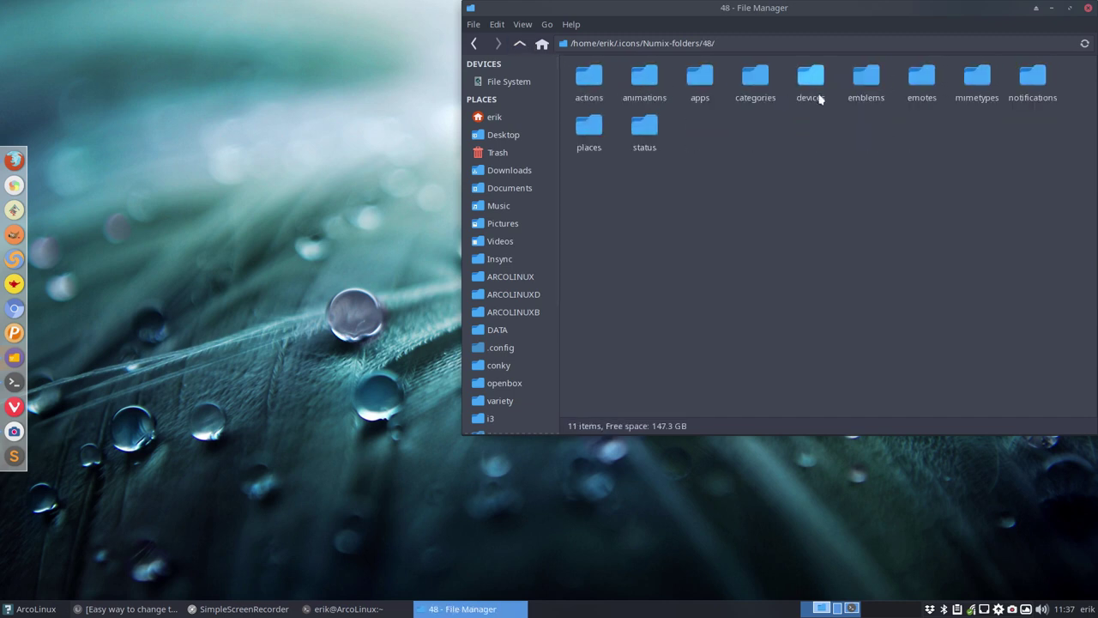
key(ctrl+a)
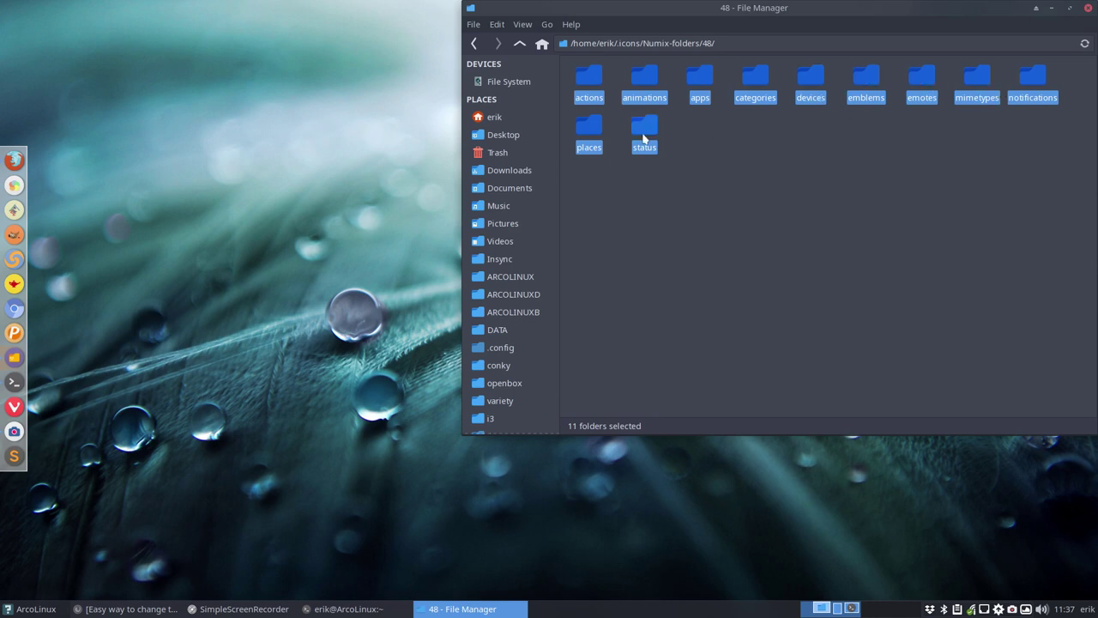
ctrl+click(600, 130)
key(Delete)
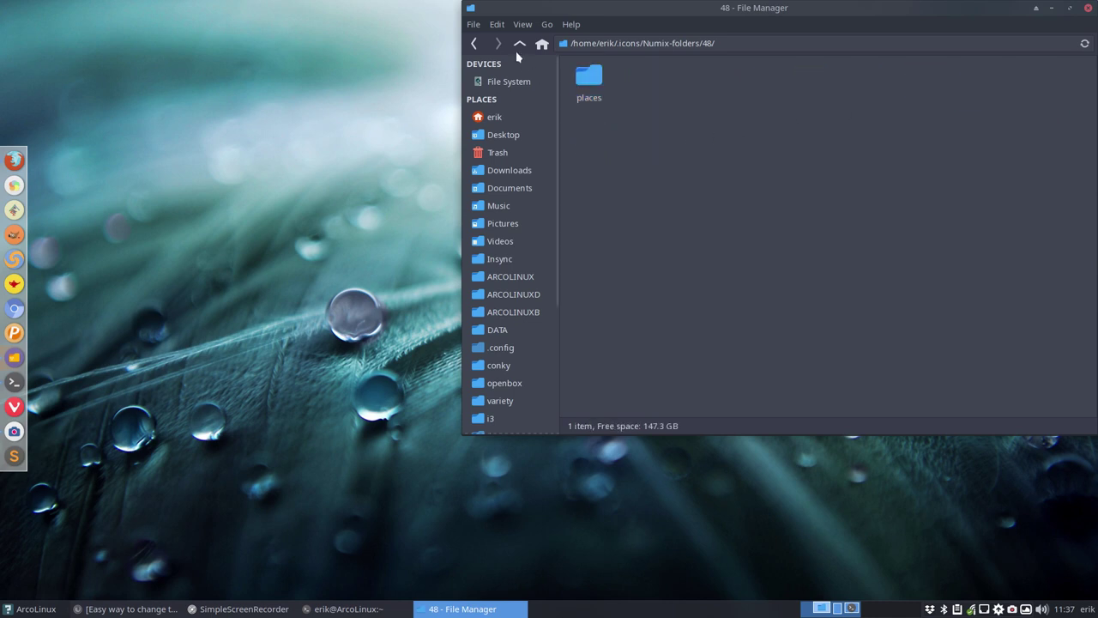
click(520, 42)
Delete every subfolder except places from the Numix-folders 64 folder and return to the theme folder.
double_click(644, 127)
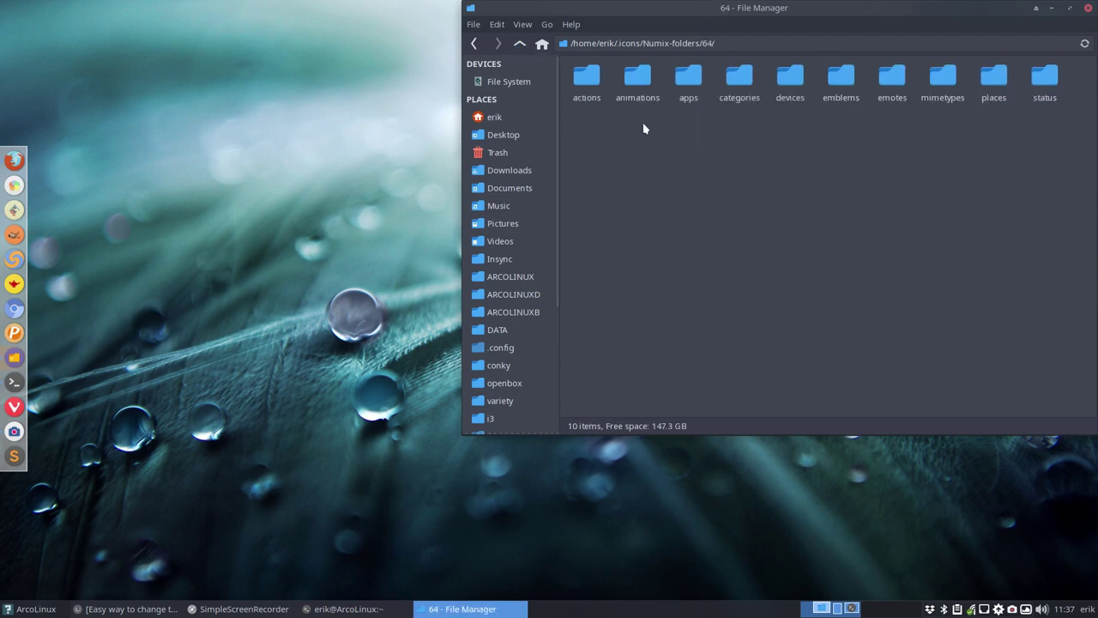
key(ctrl+a)
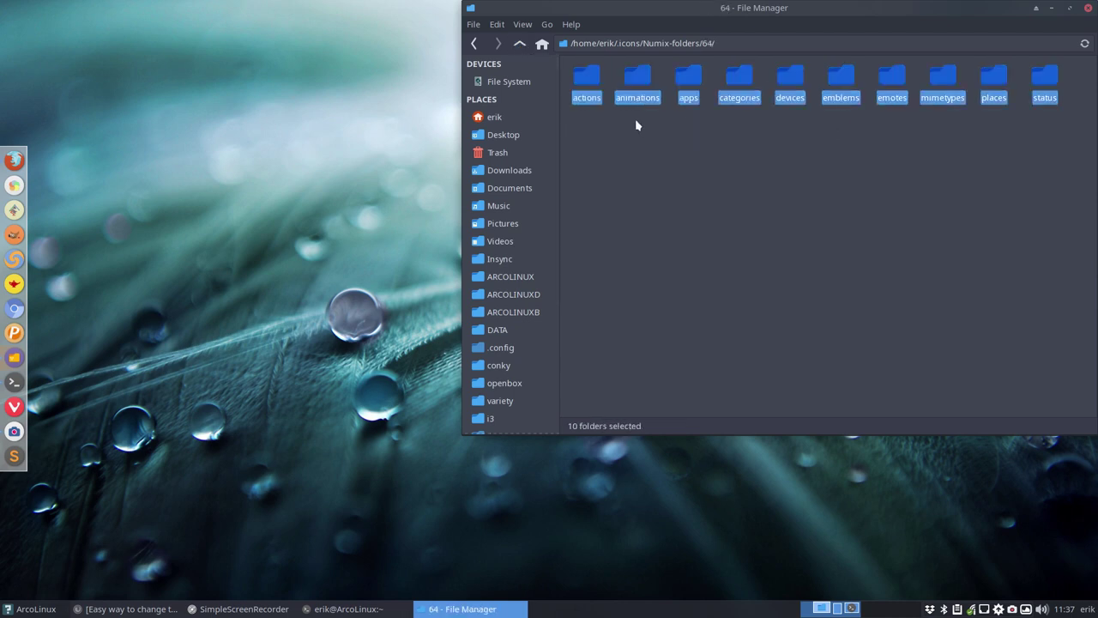
ctrl+click(987, 82)
key(Delete)
click(519, 43)
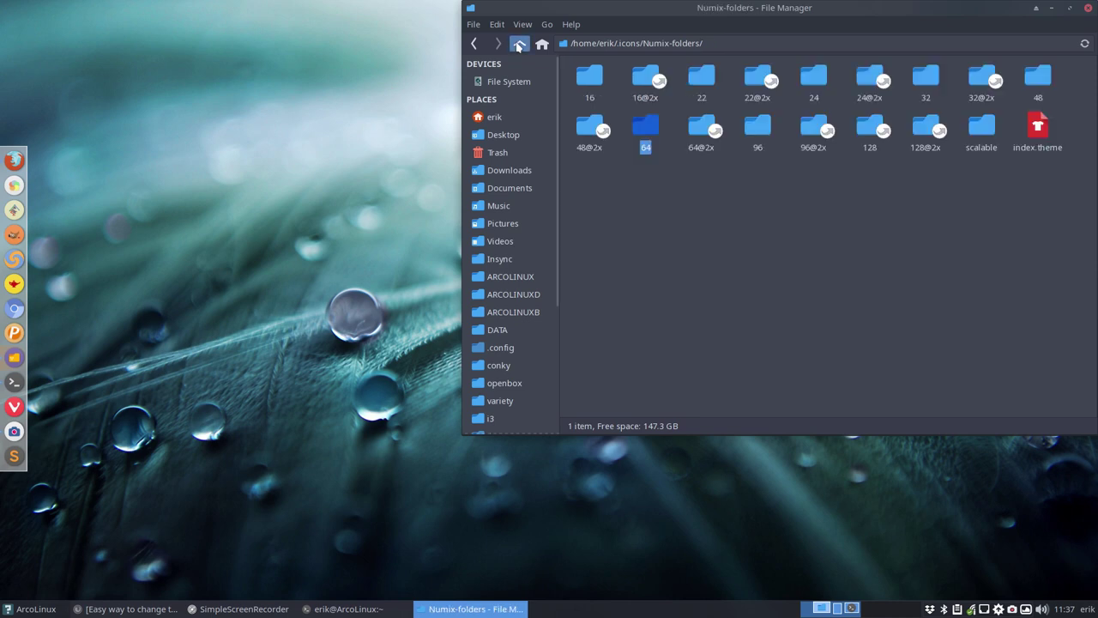
Delete all the broken links from the Numix-folders 96 folder, keeping only places, and return to the theme folder.
double_click(758, 127)
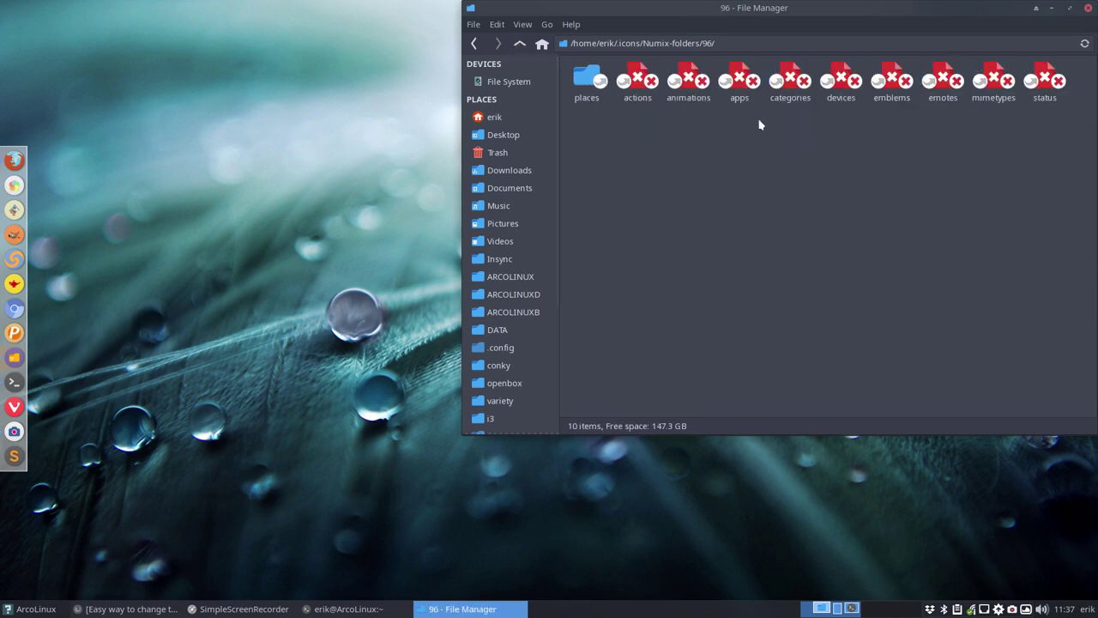
key(ctrl+a)
ctrl+click(591, 82)
key(Delete)
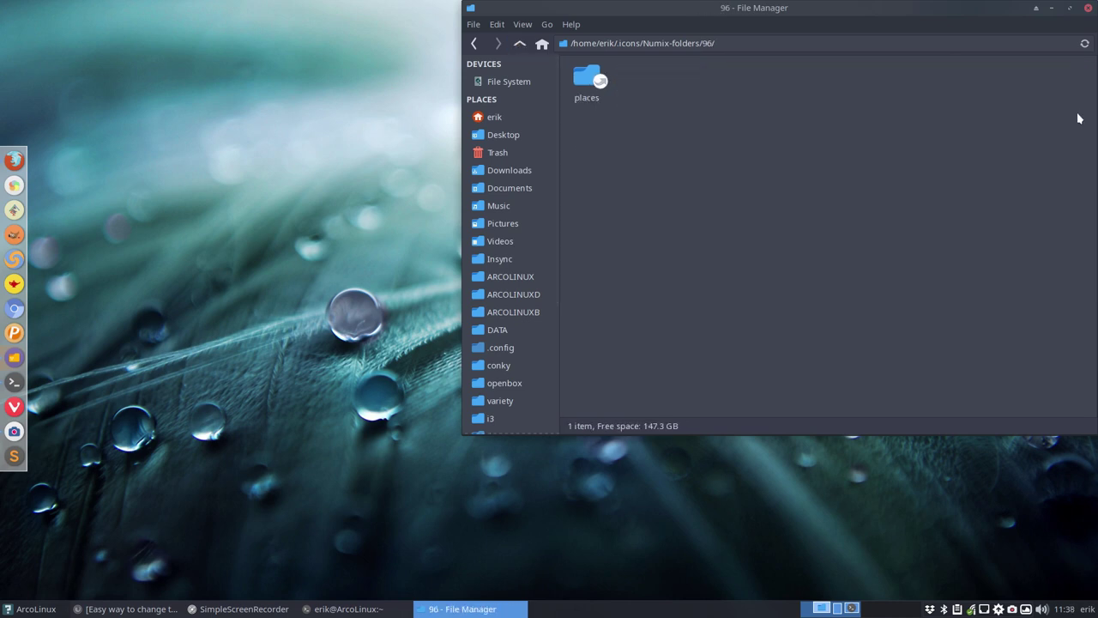
click(520, 43)
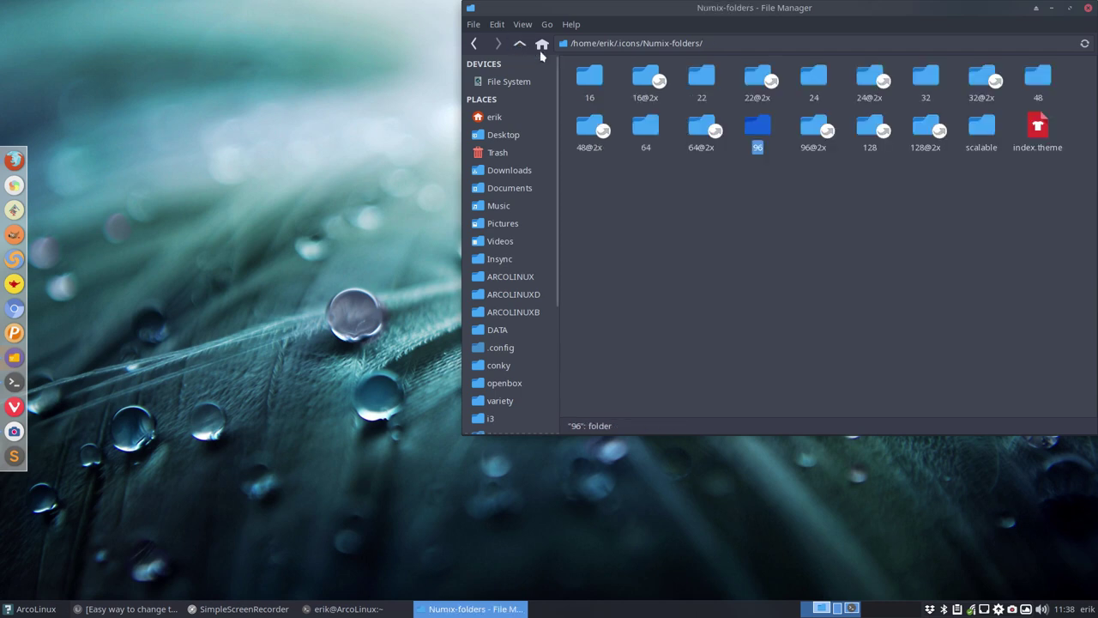
Delete every subfolder except places from the Numix-folders scalable folder and return to the theme folder.
click(868, 127)
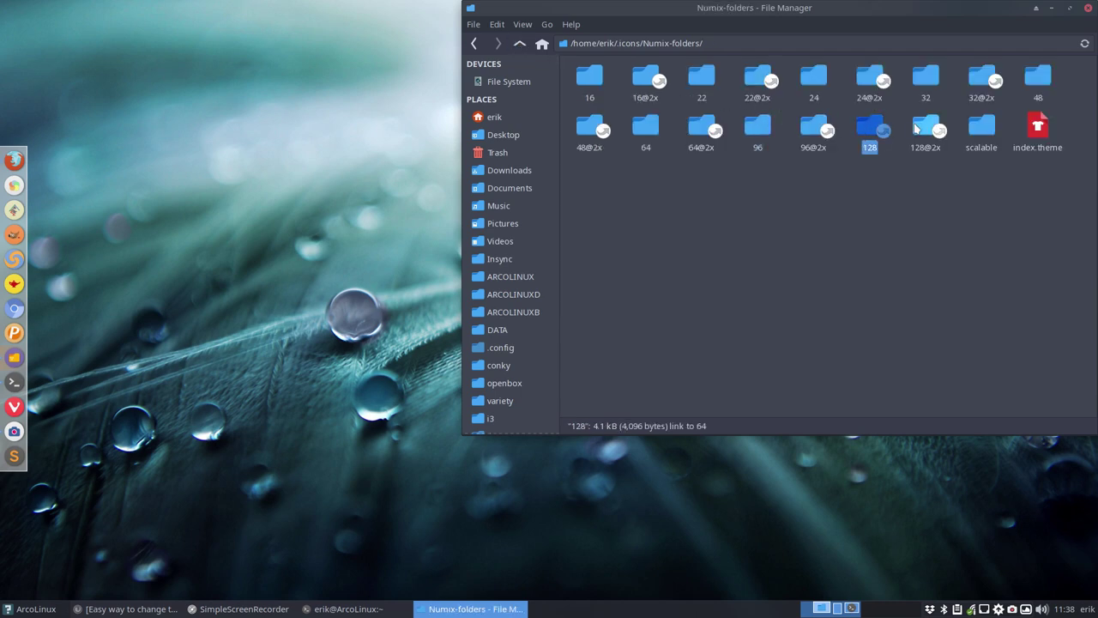
click(931, 127)
click(983, 128)
double_click(984, 128)
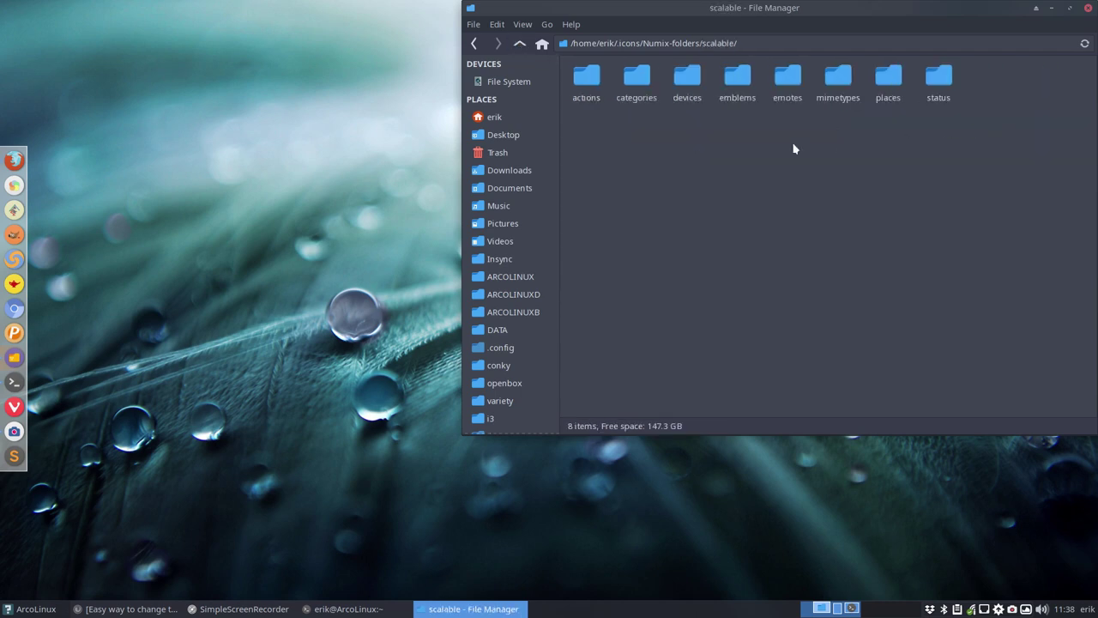
key(ctrl+a)
ctrl+click(888, 77)
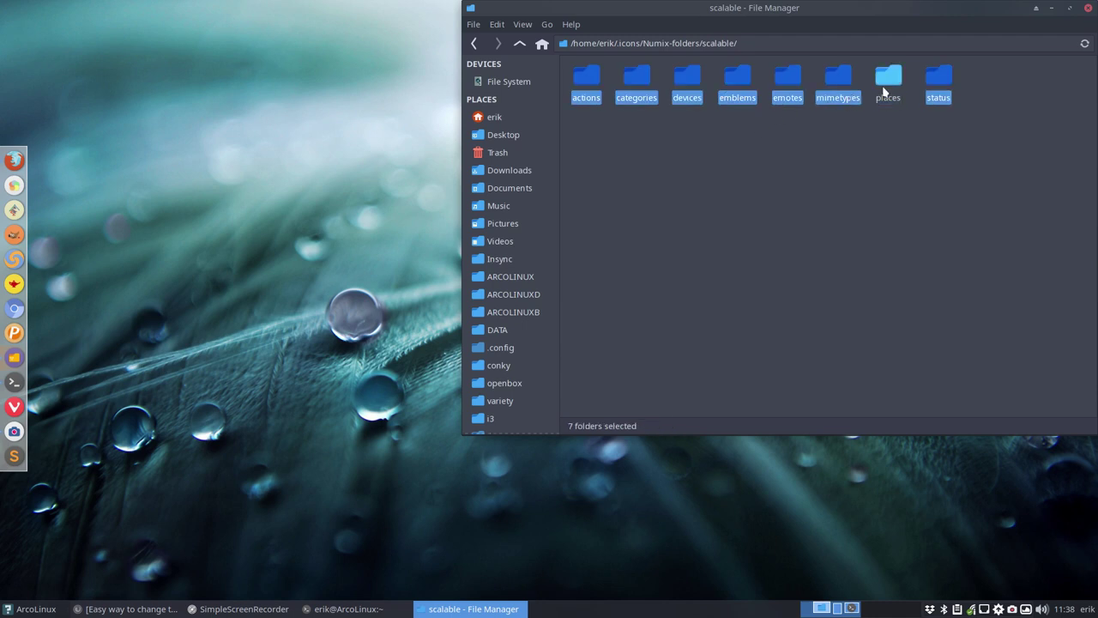
key(Delete)
click(520, 44)
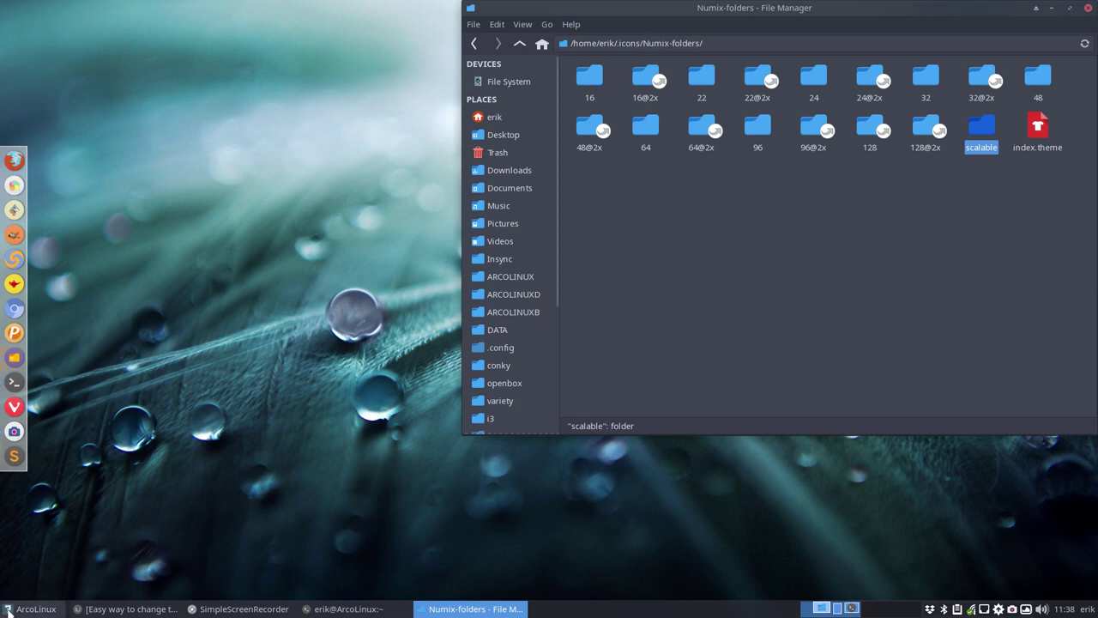
Apply the Numix-folders icon theme in the desktop's Appearance settings and close the settings window.
click(7, 611)
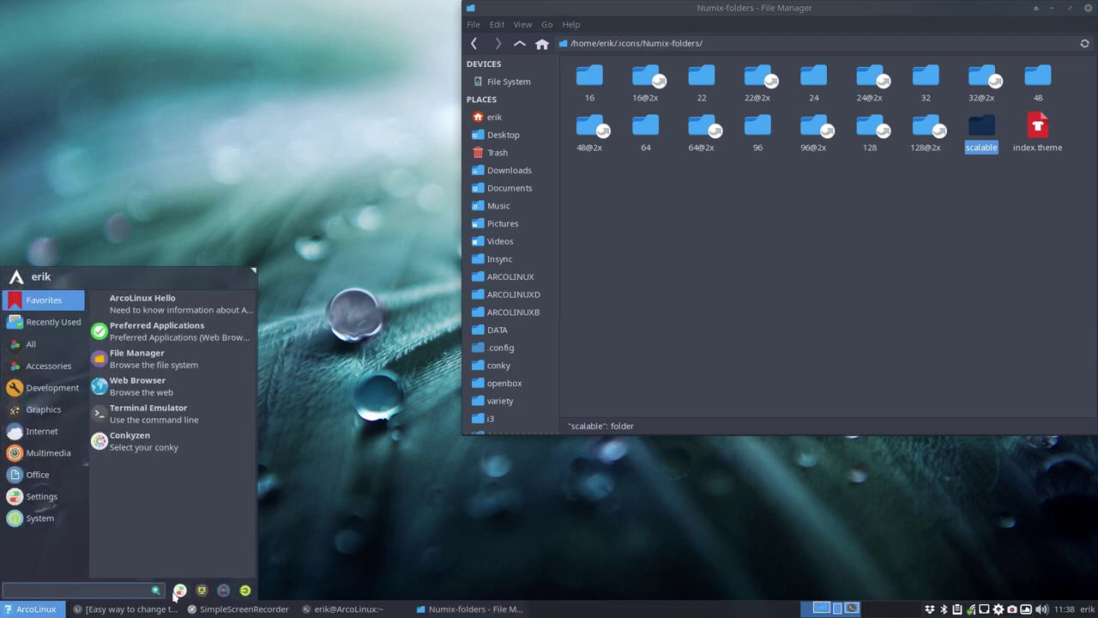
click(180, 590)
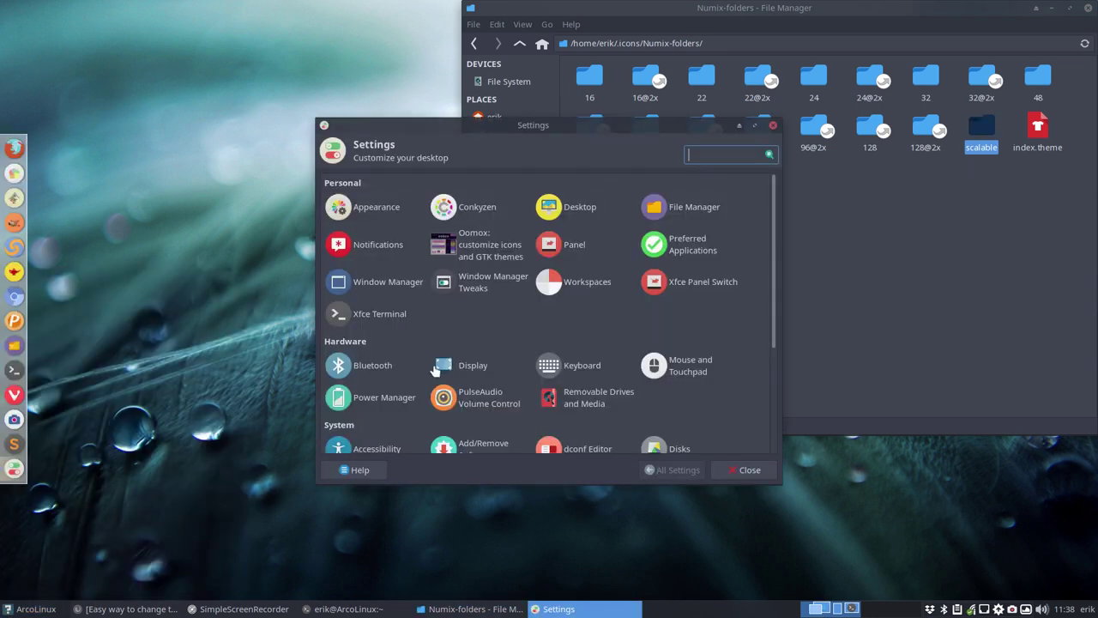
click(384, 207)
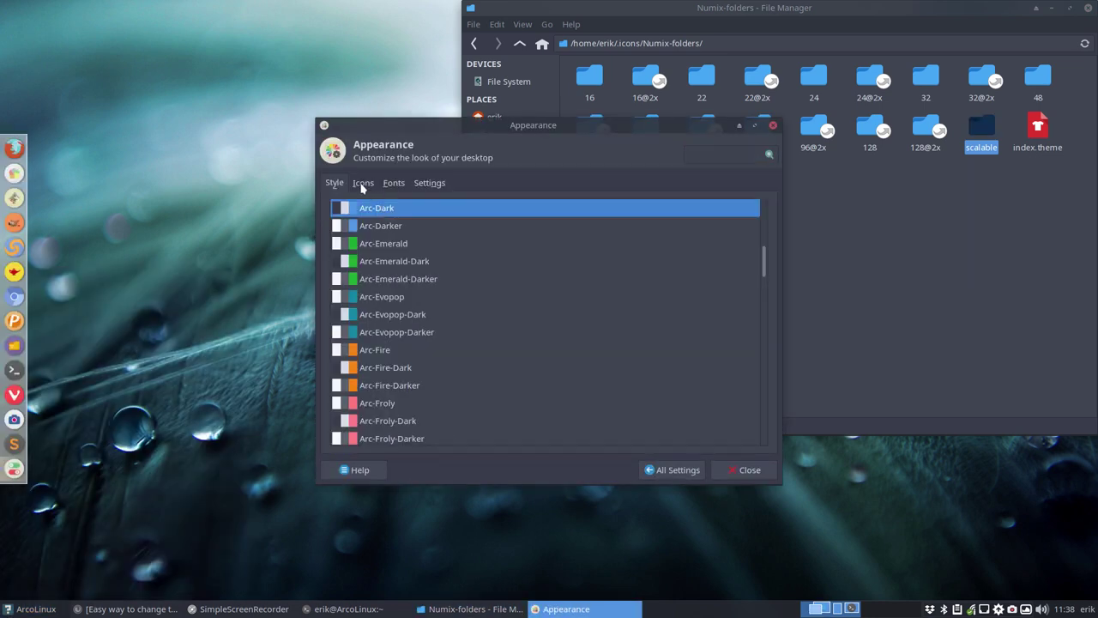
click(362, 185)
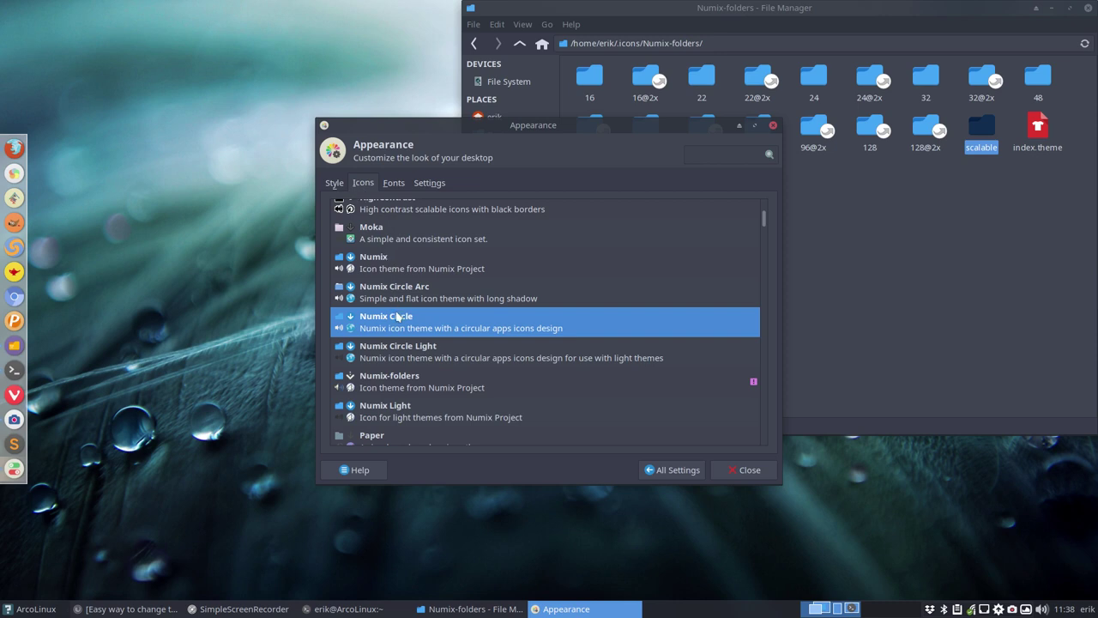
click(403, 388)
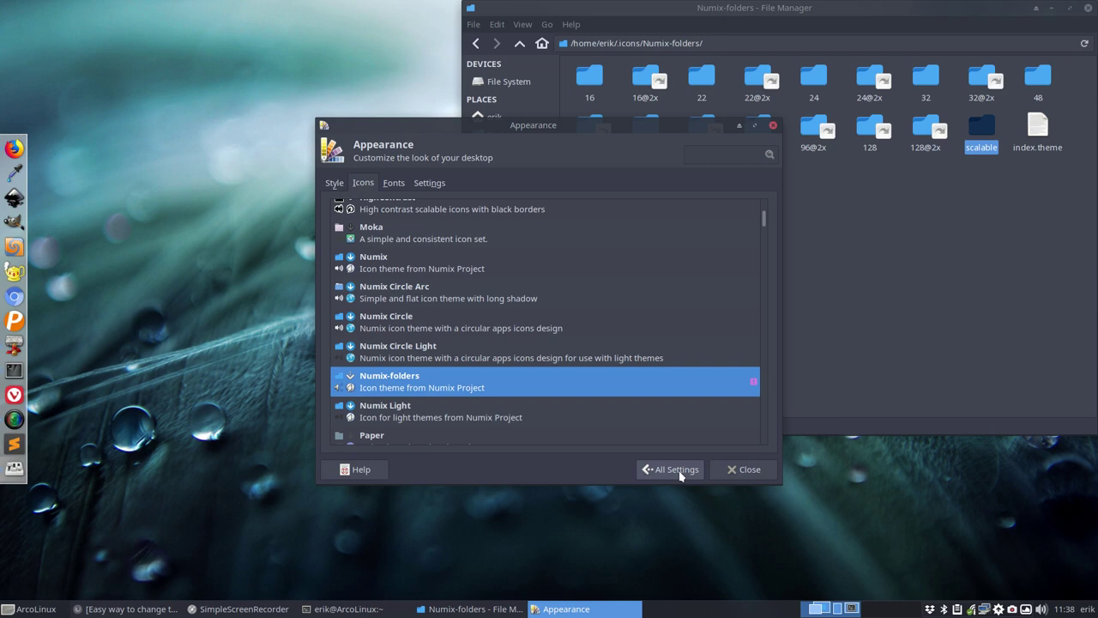
click(719, 473)
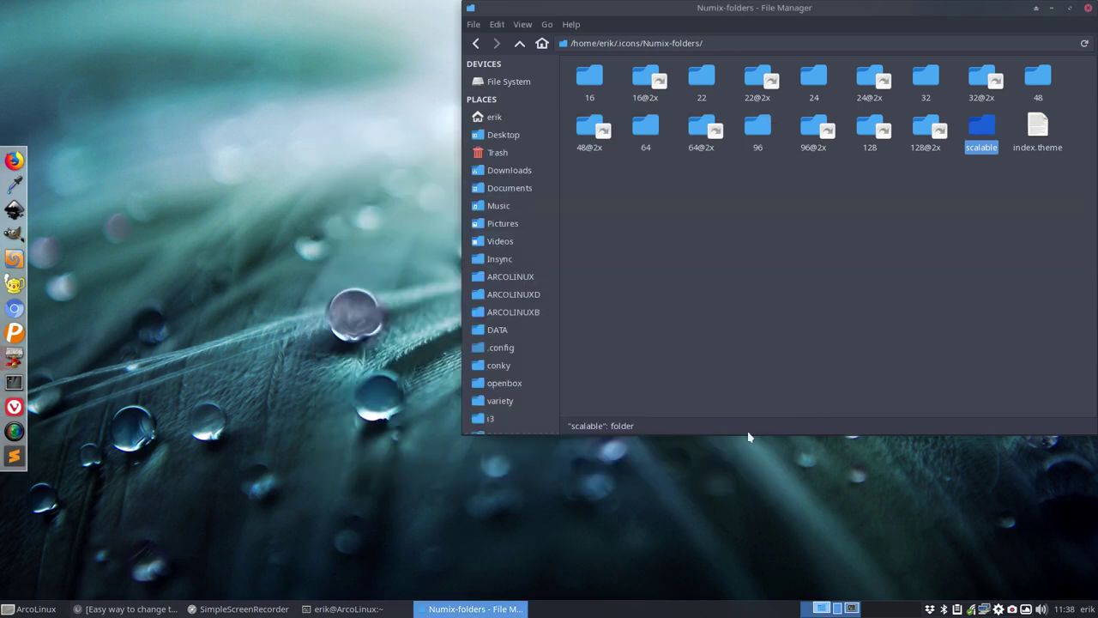
Reopen index.theme from the Numix-folders folder in Sublime Text, save its pending Inherits edit and close the editor.
click(961, 248)
double_click(1037, 127)
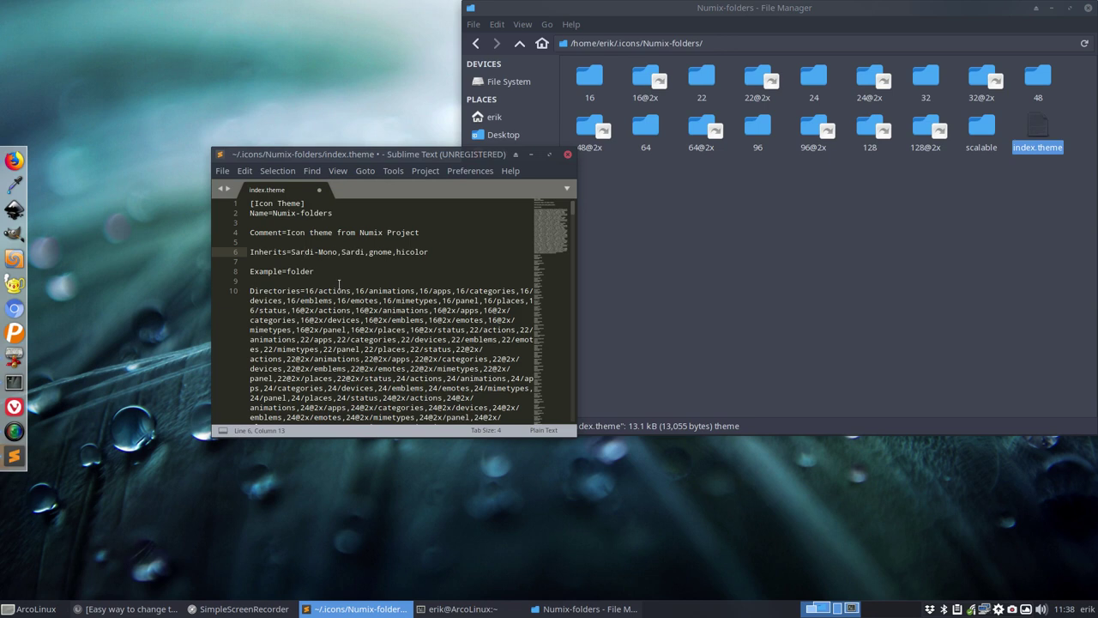
key(ctrl+s)
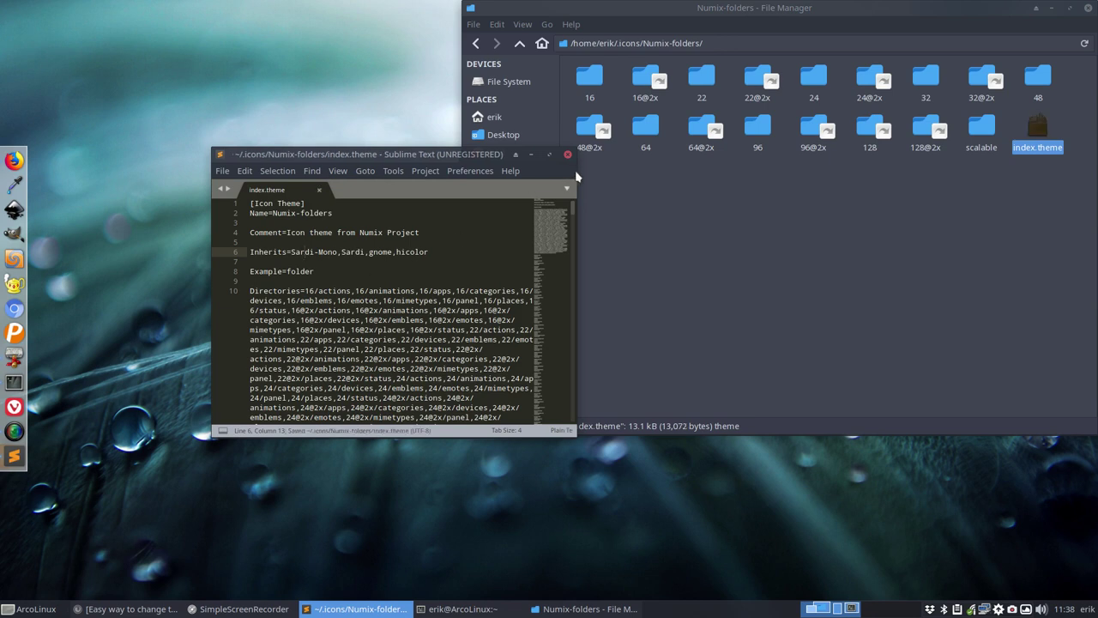
click(567, 155)
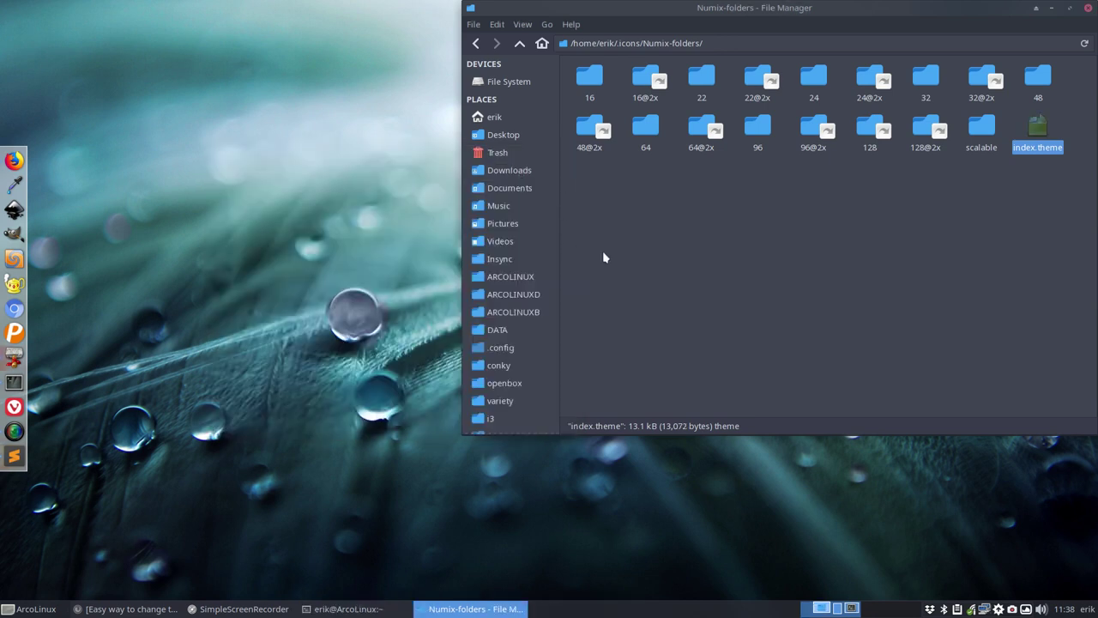
Reapply the Numix-folders icon theme in the desktop's Appearance settings and close the settings window.
click(28, 607)
click(181, 590)
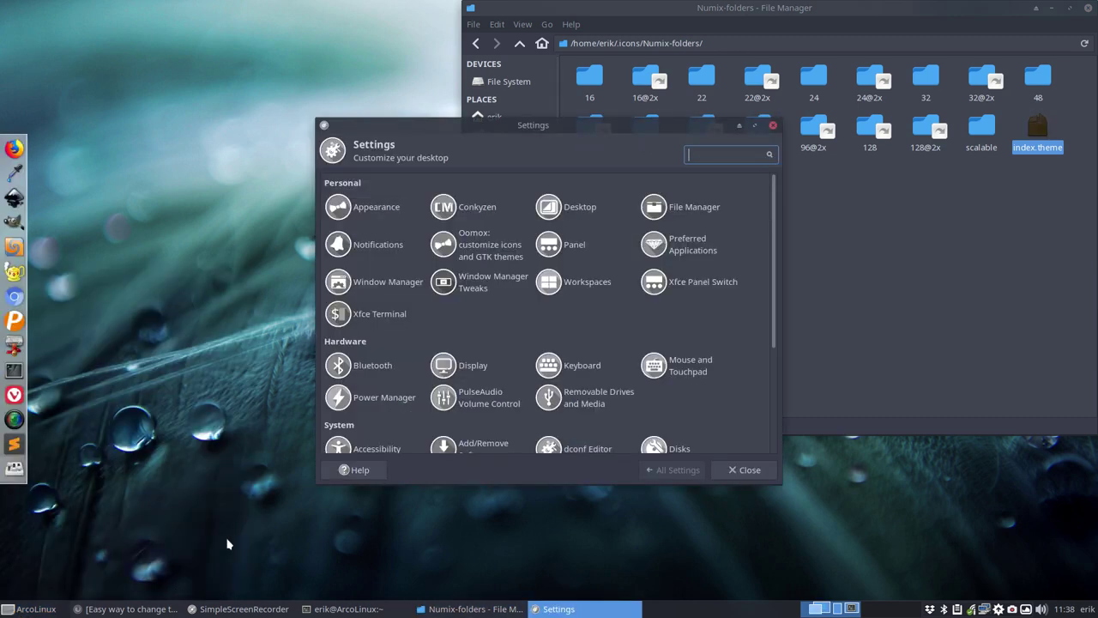
click(377, 208)
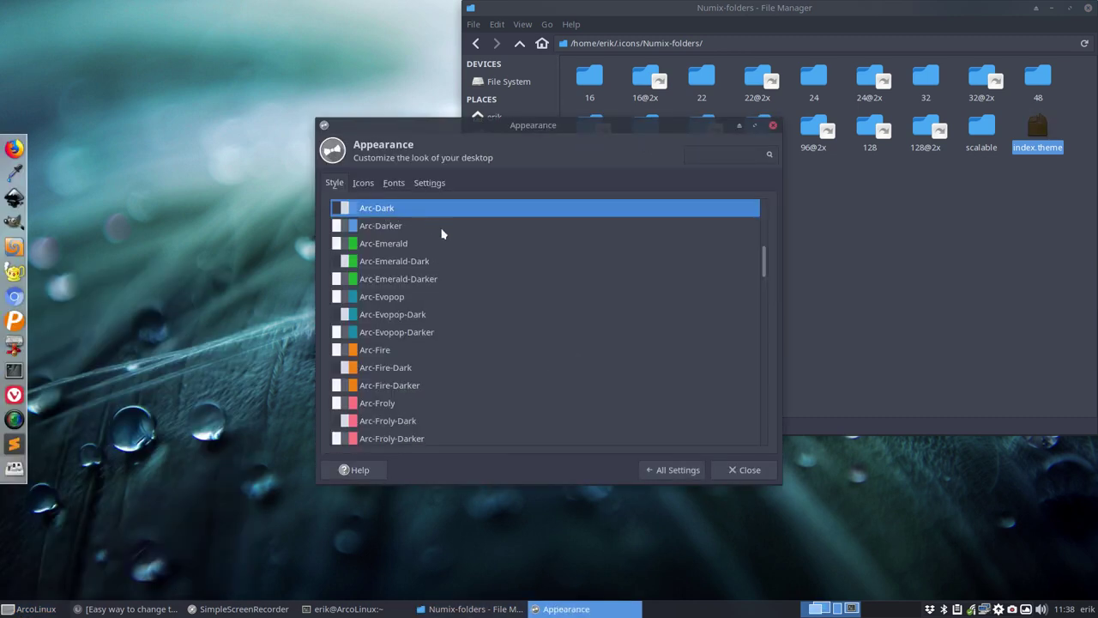
click(364, 183)
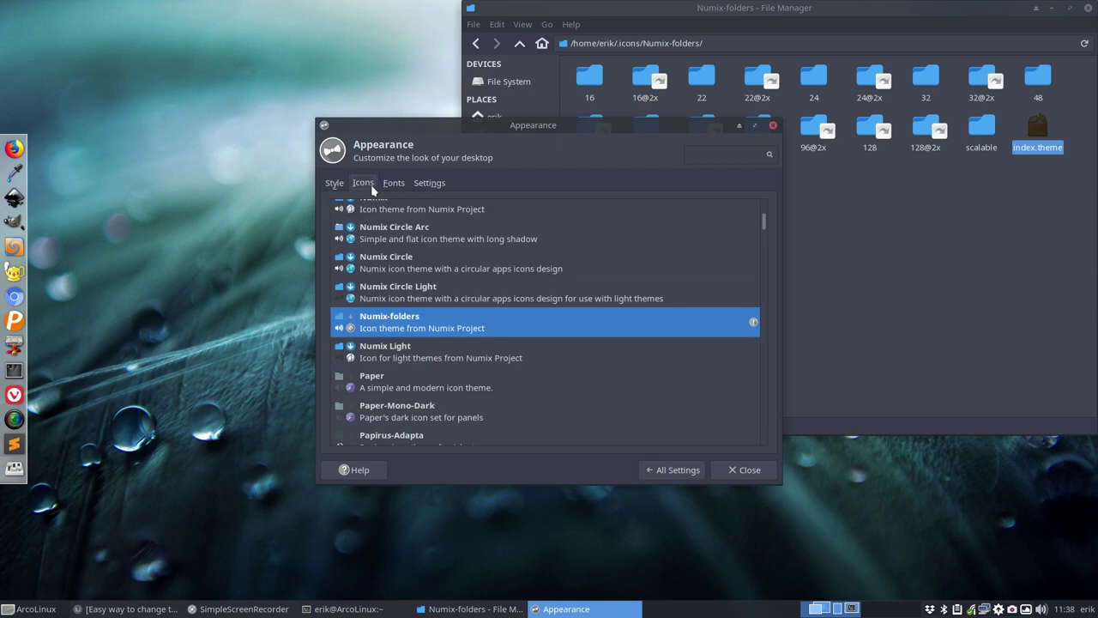
click(741, 470)
Look through the icons of all installed applications in the ArcoLinux application menu and close the menu.
click(30, 609)
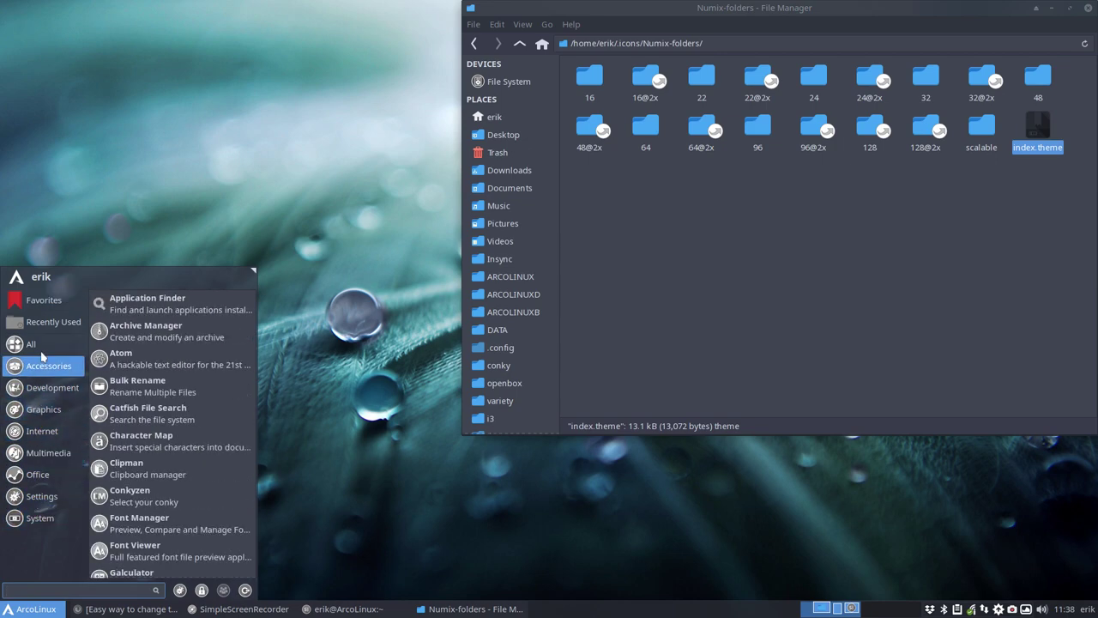
scroll(150, 429, down, 15)
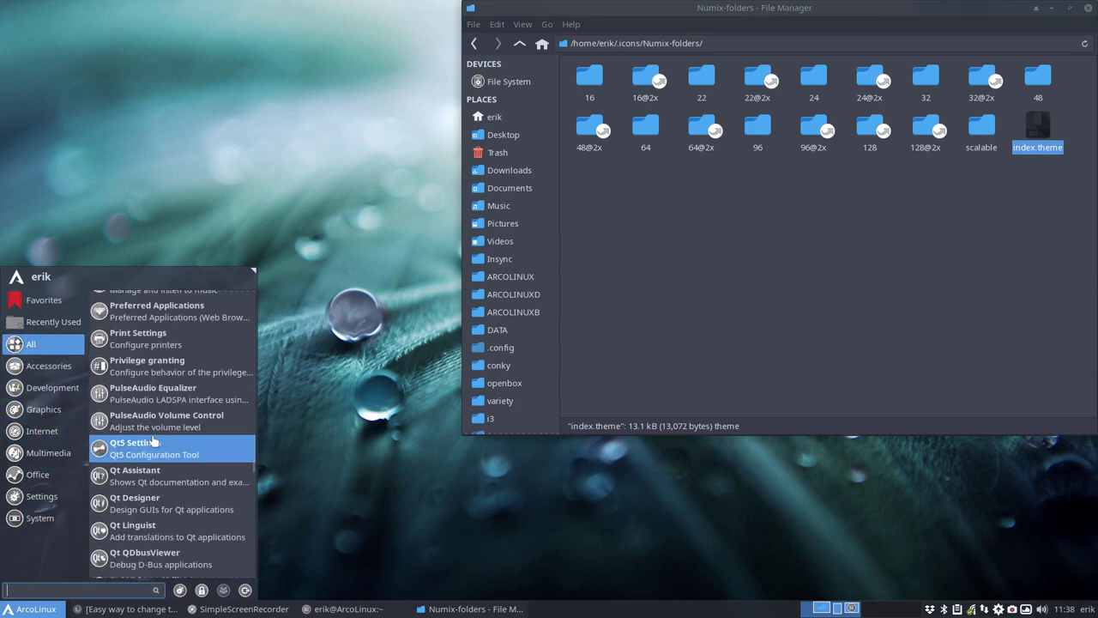
scroll(153, 439, down, 6)
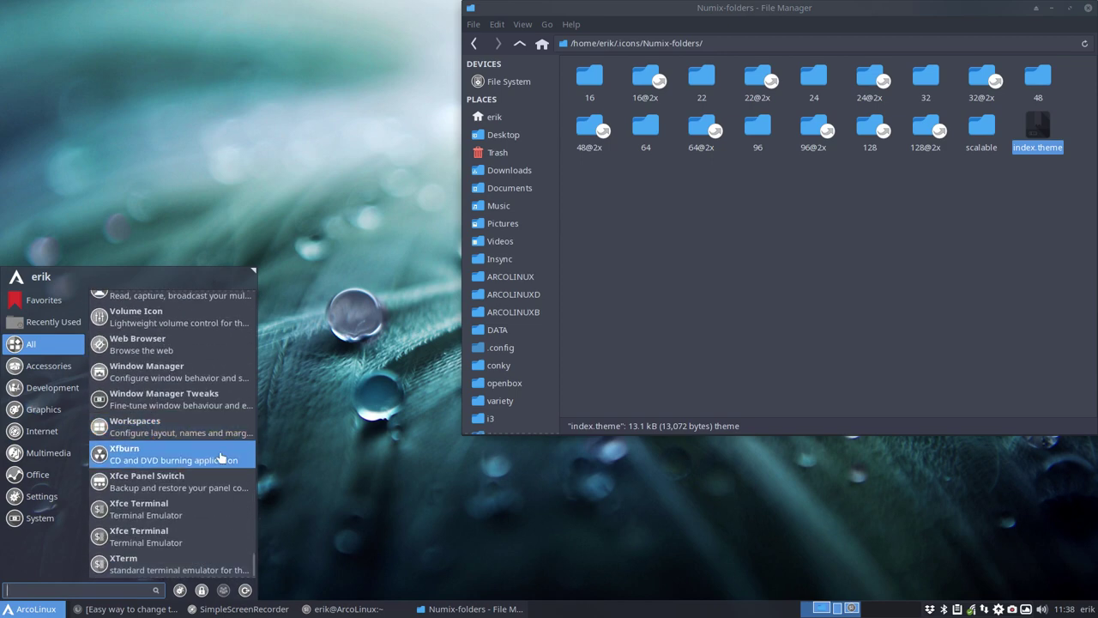
click(293, 460)
Open a new File Manager window on the home folder, close the Numix-folders window and move the new one to the upper middle.
click(44, 609)
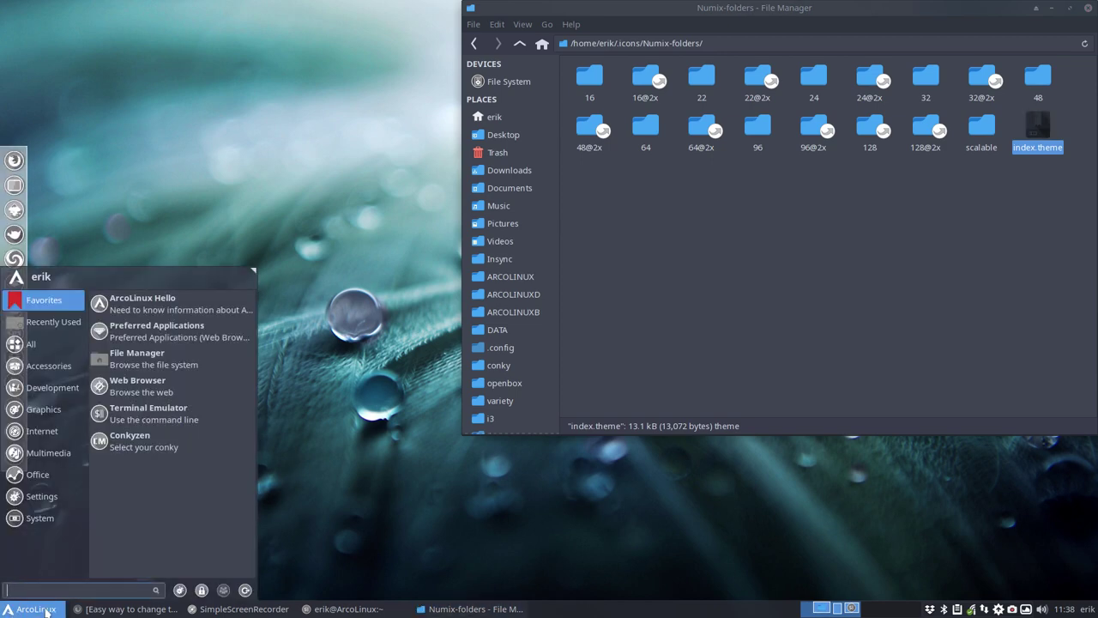
click(147, 359)
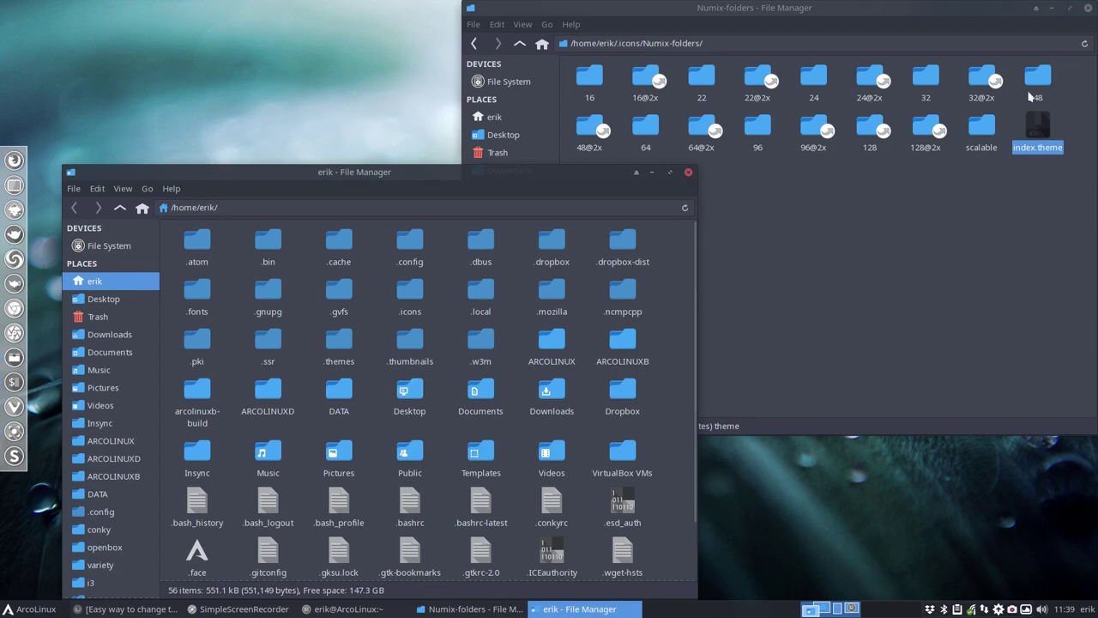
click(1085, 8)
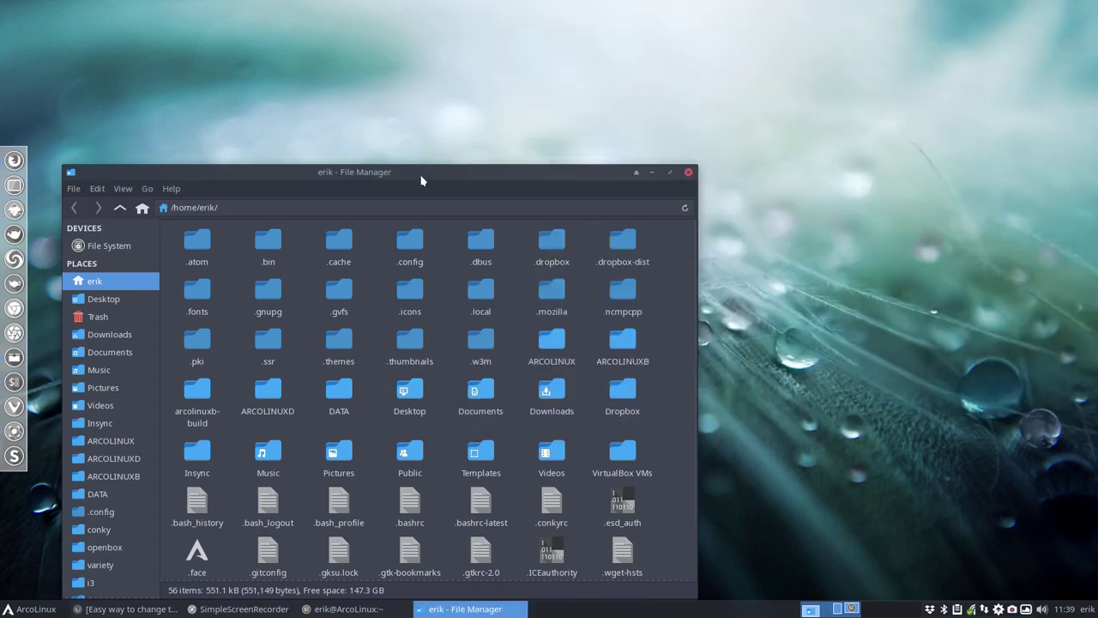
drag(420, 175, 567, 48)
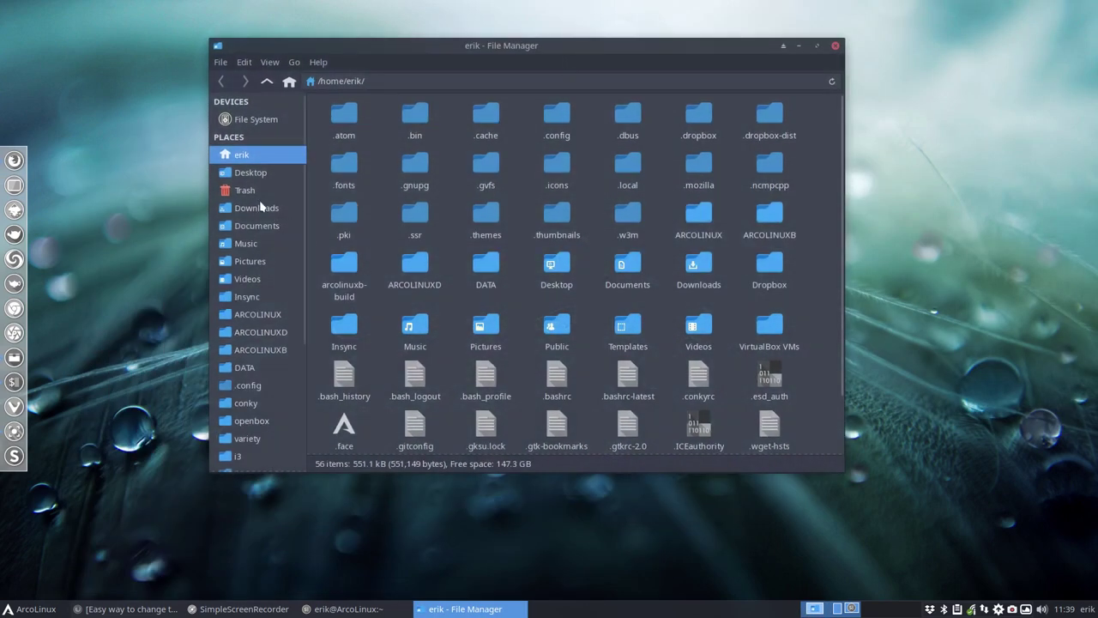
Empty the Trash, hide the hidden files in the home folder and move the window aside.
right_click(255, 198)
click(293, 261)
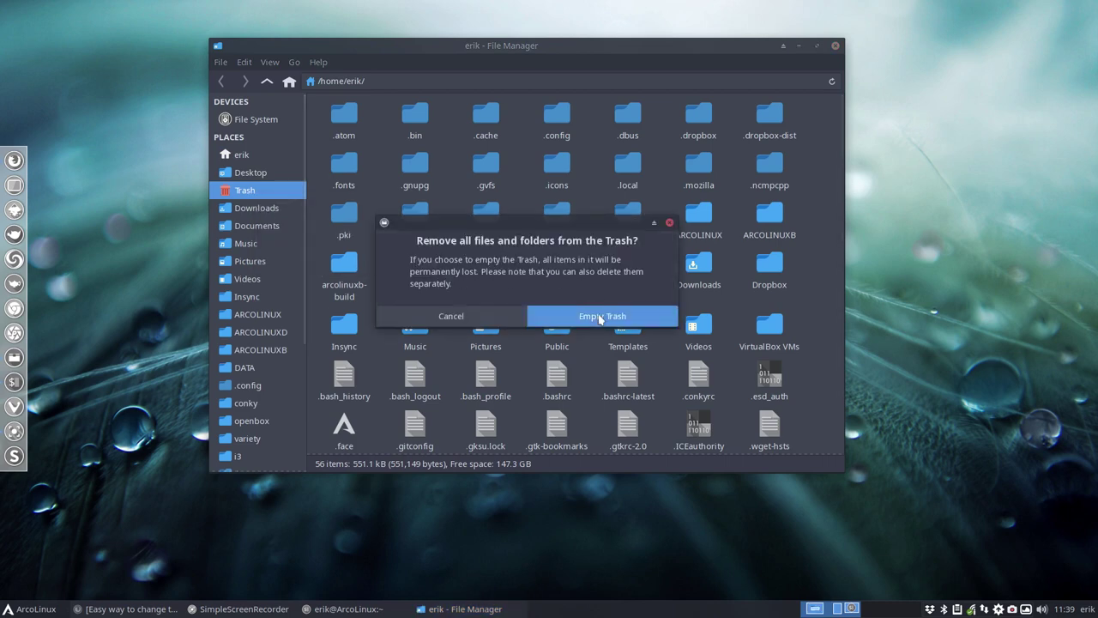
click(603, 314)
key(ctrl+h)
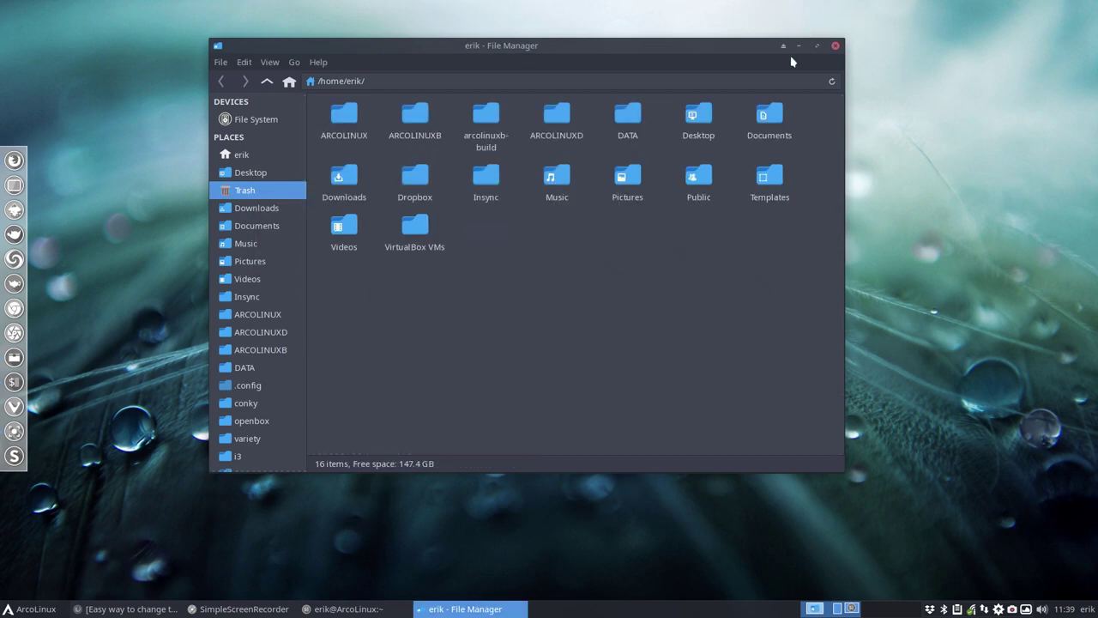
drag(544, 47, 745, 66)
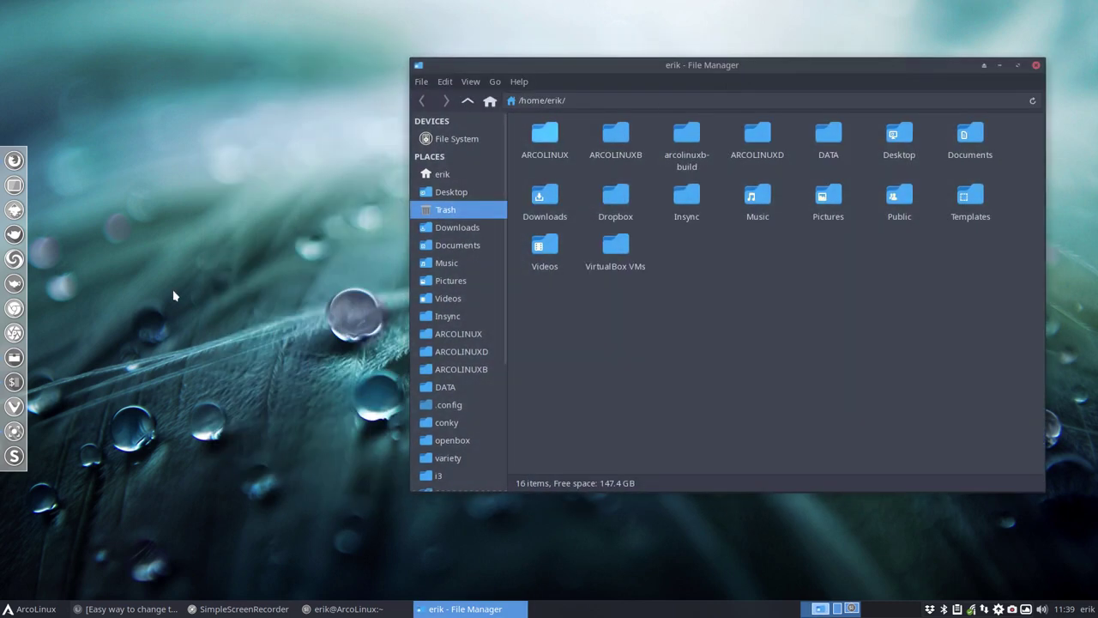
Launch the Numix Folders tool, authorise it with the administrator password and place its window beside the home folder window.
click(36, 609)
text(numix)
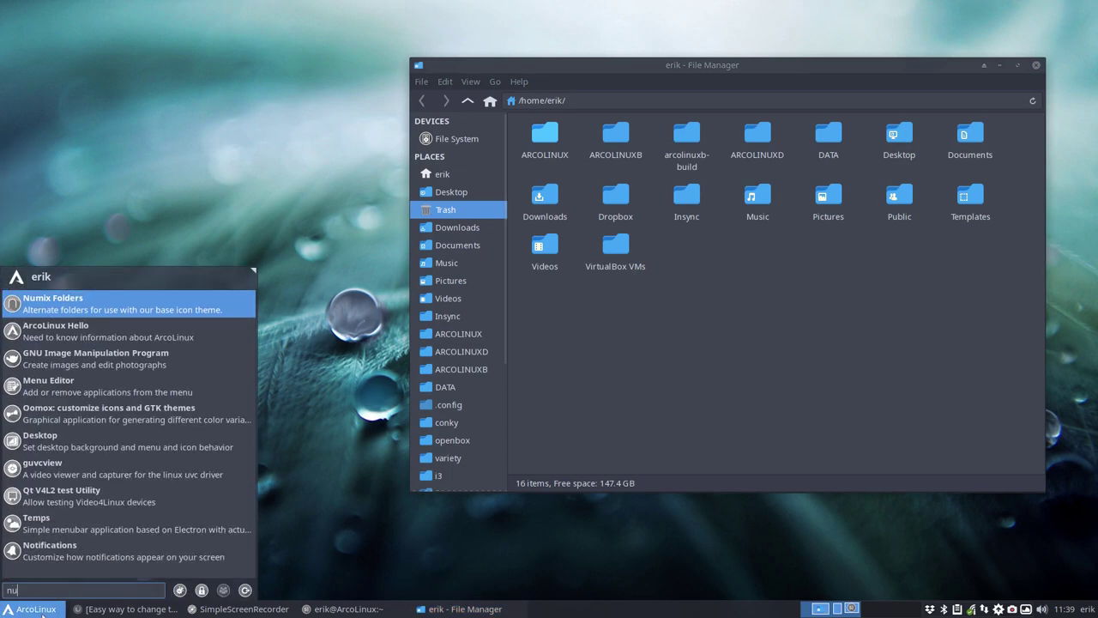
key(Return)
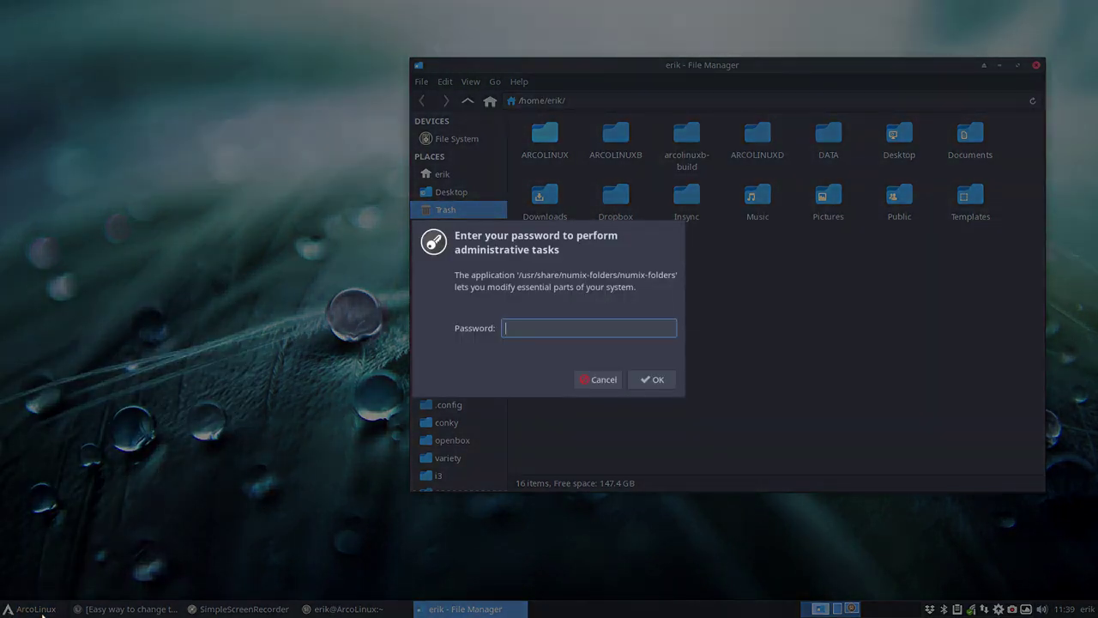
key(Return)
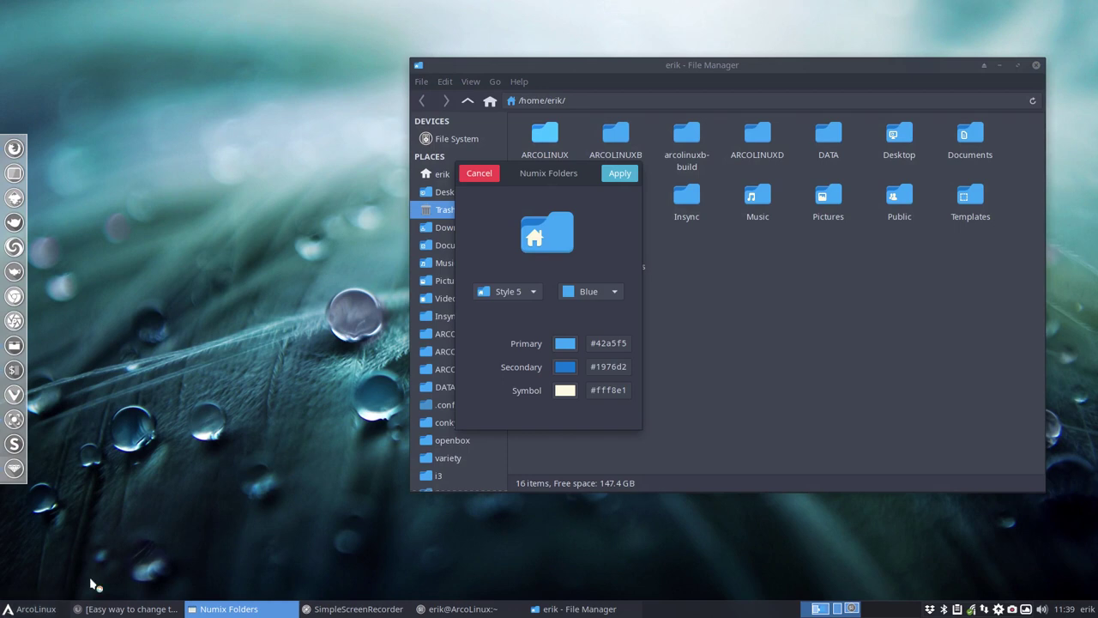
drag(533, 177, 231, 187)
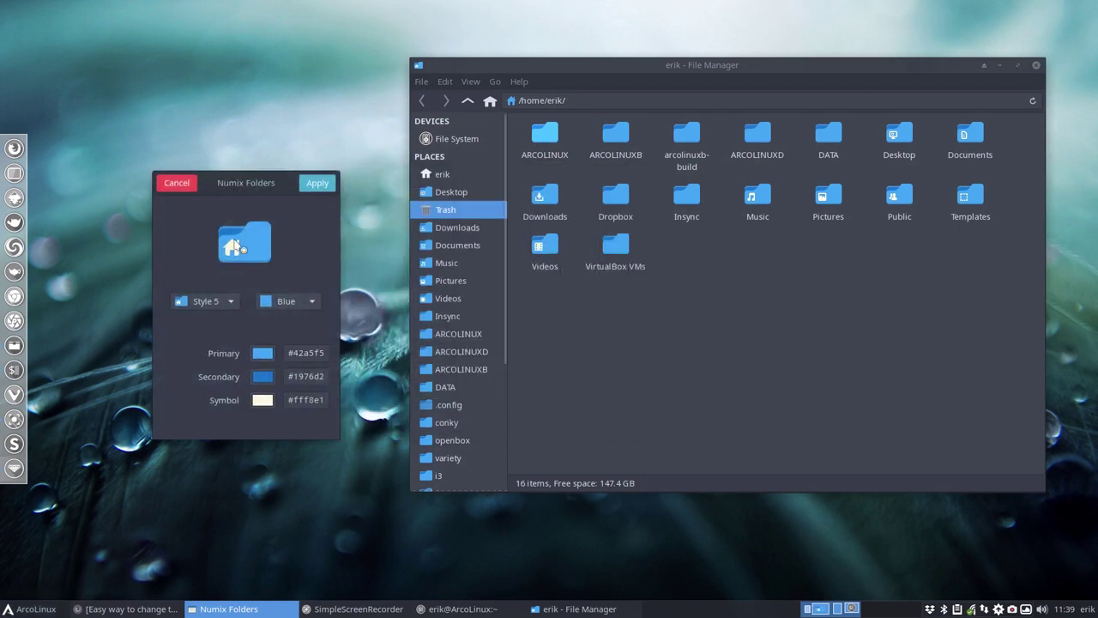
Browse the folder colours and try Style 2, Style 1 and Style 3 for the folder icons.
click(289, 300)
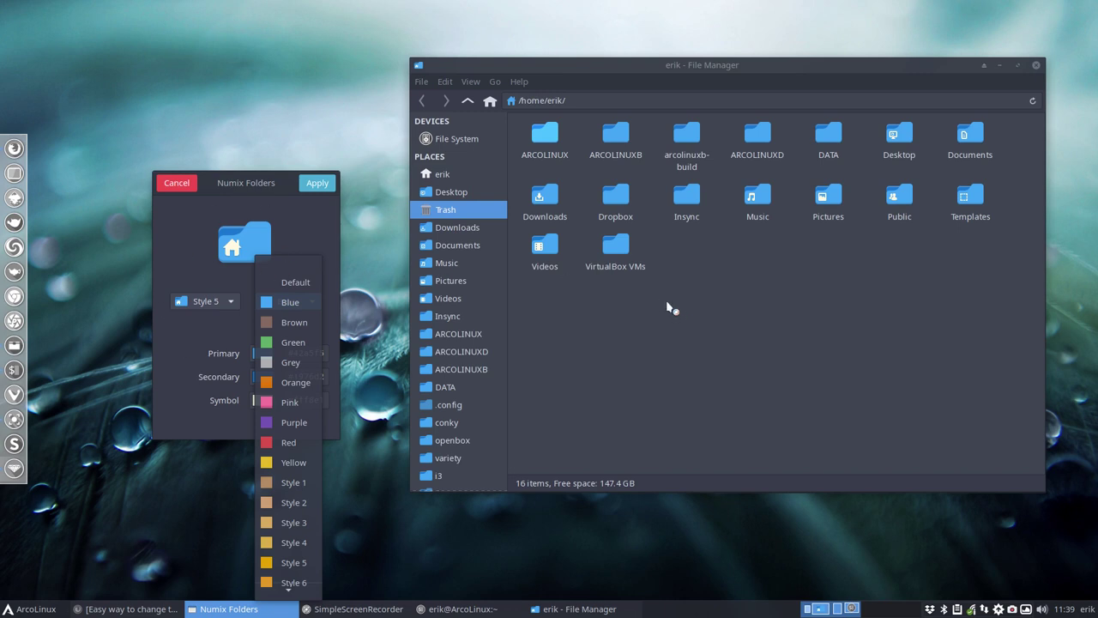
click(657, 307)
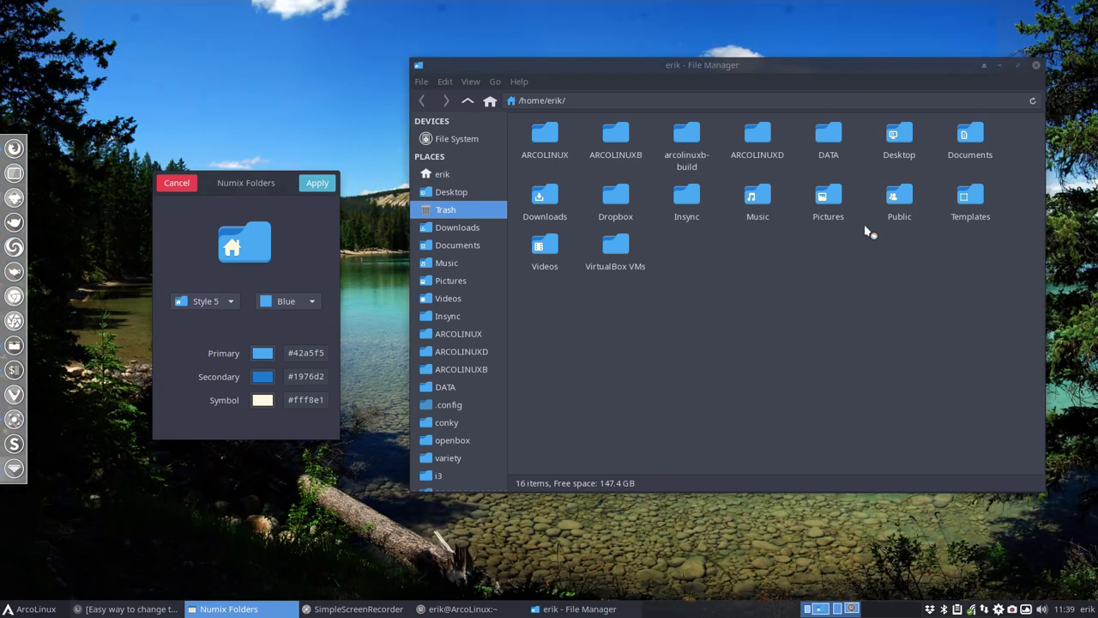
click(206, 301)
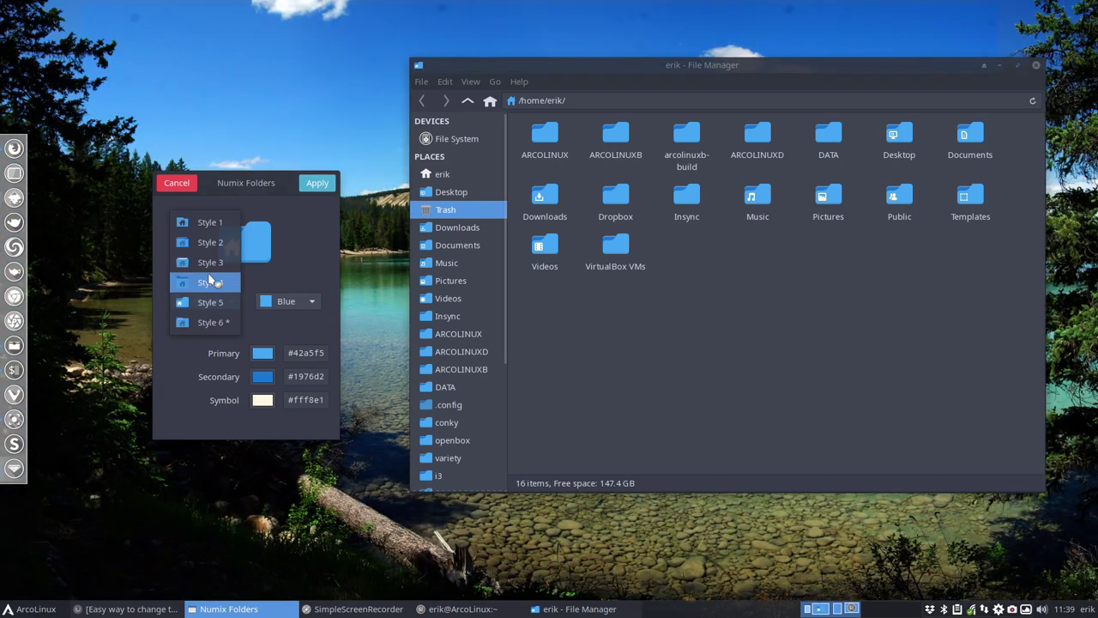
click(211, 282)
click(206, 301)
click(210, 282)
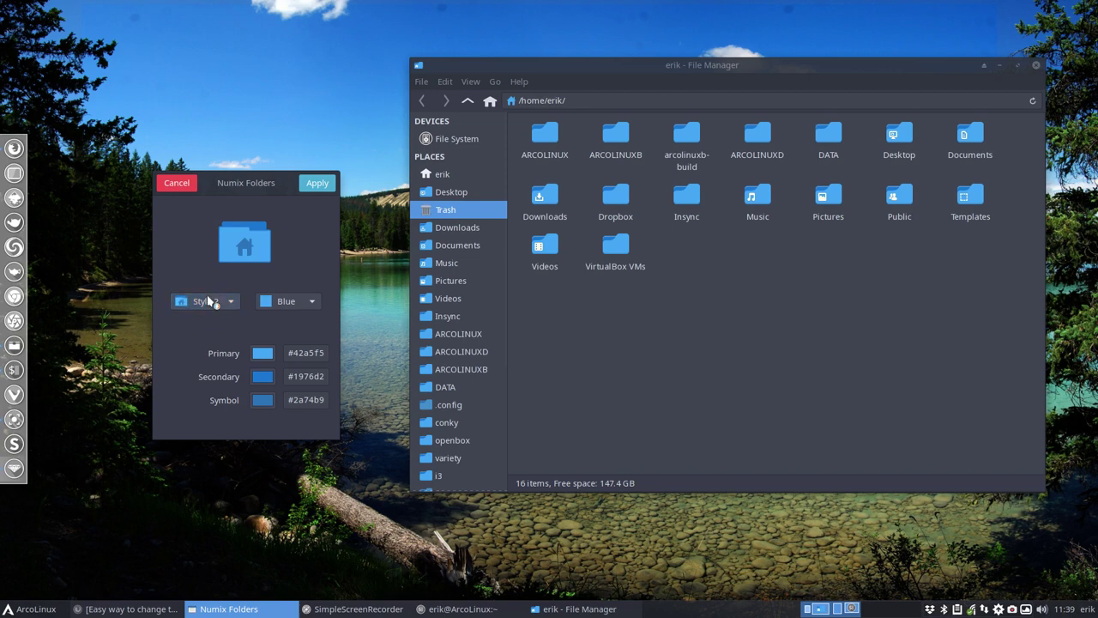
click(212, 297)
click(205, 277)
click(212, 300)
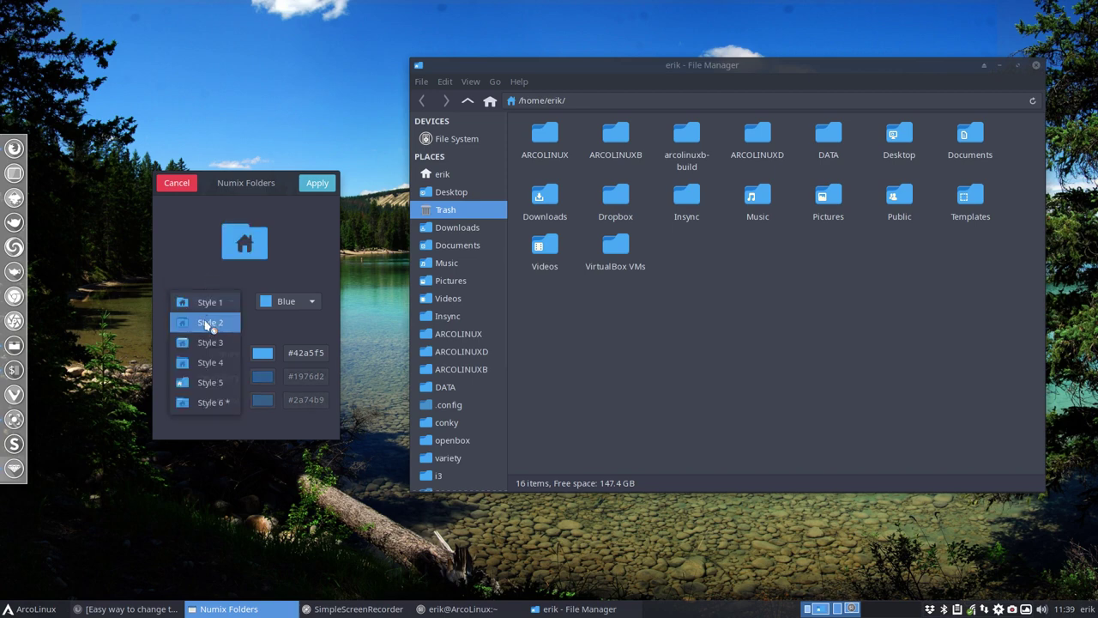
click(206, 351)
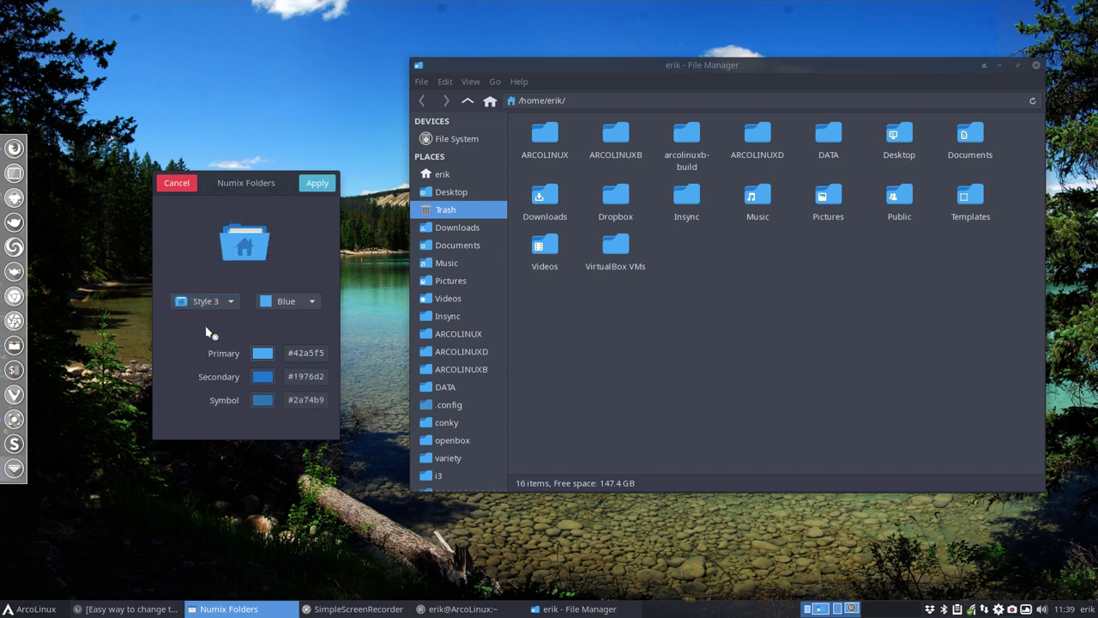
Set the folder style to Style 4, apply it and bring the home folder window into focus.
click(214, 308)
click(213, 325)
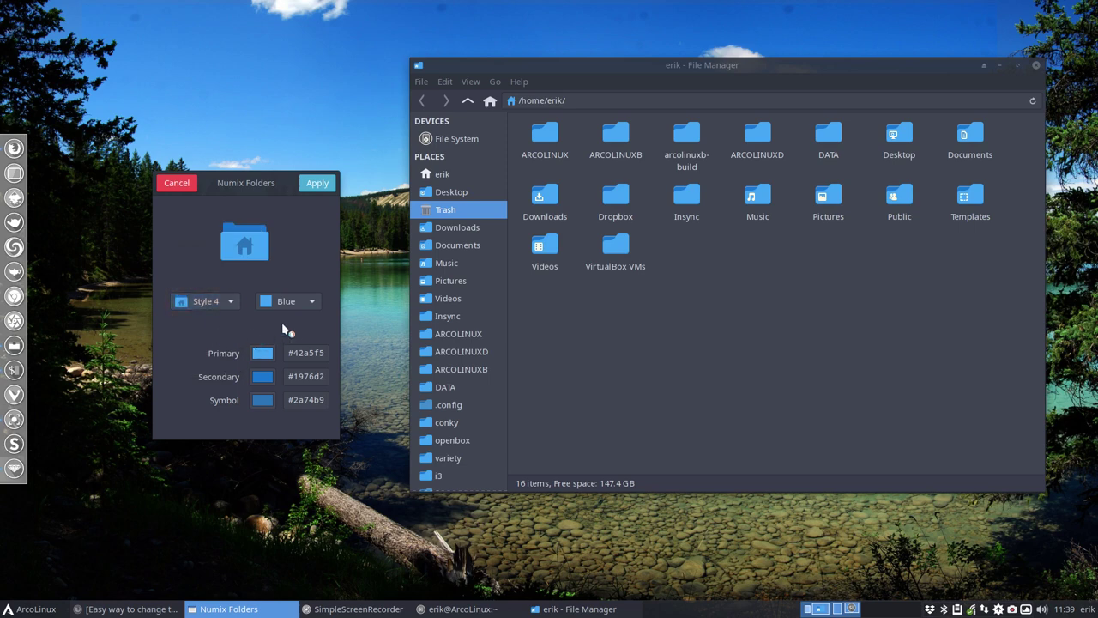
click(316, 192)
click(616, 345)
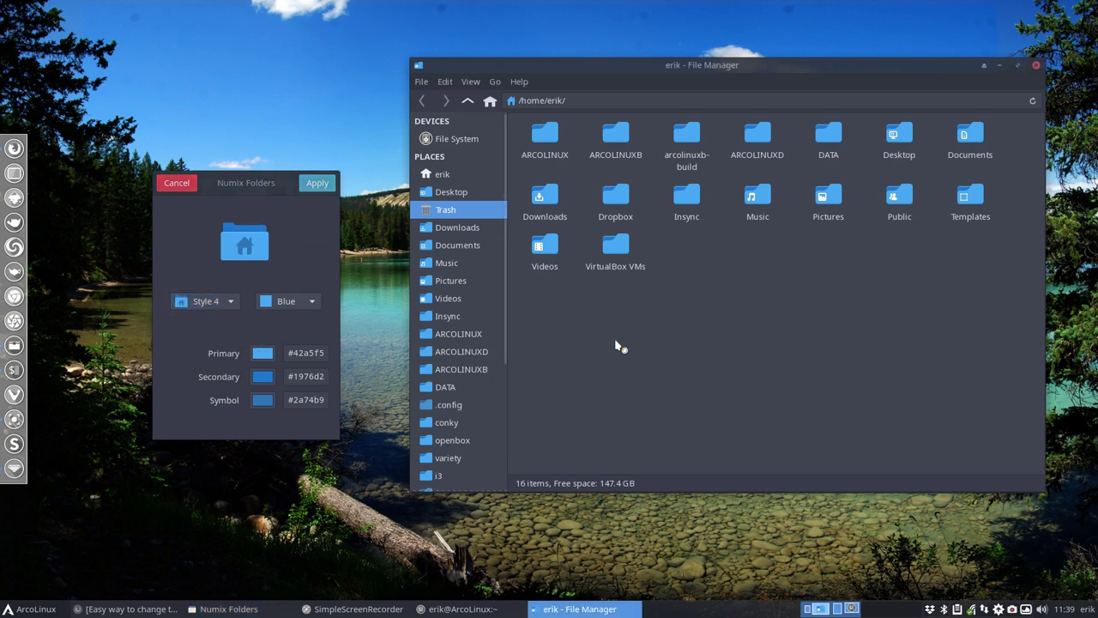